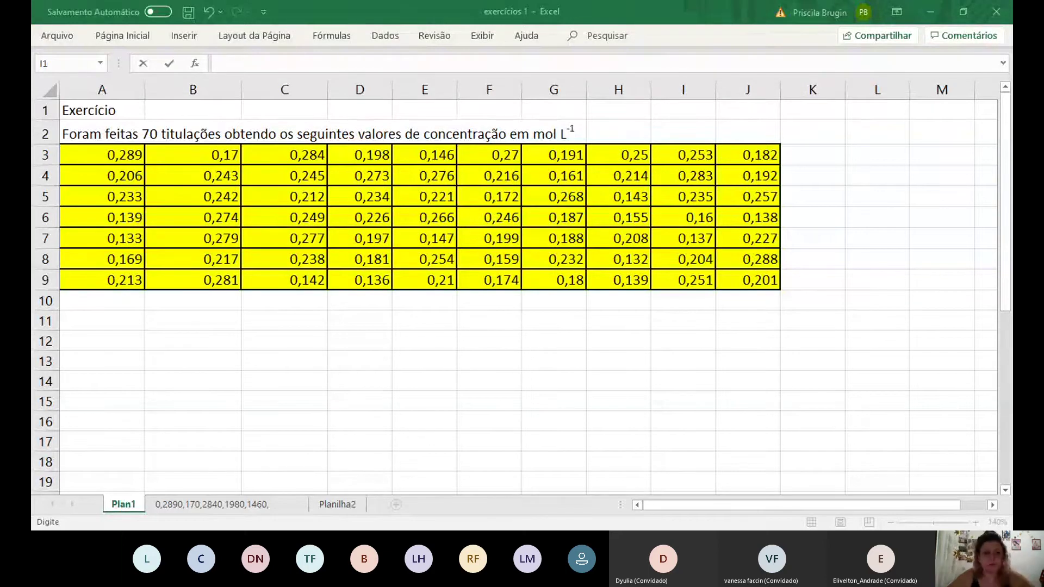
Review the exercise statement and the table of titration concentration values in A3:J9 on the Plan1 sheet
key("alt+Tab")
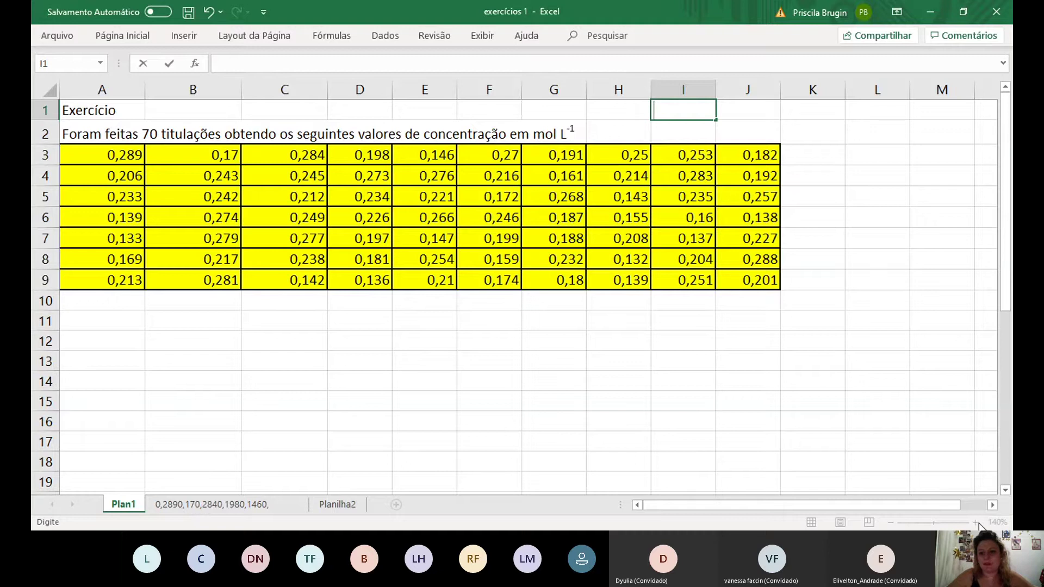
left_click(763, 336)
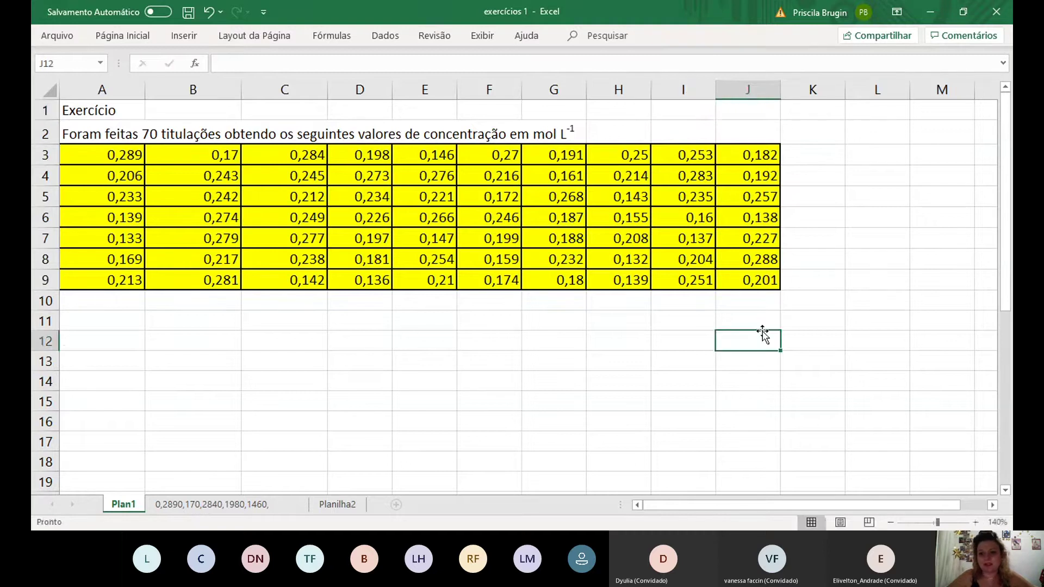
left_click(976, 521)
left_click(975, 522)
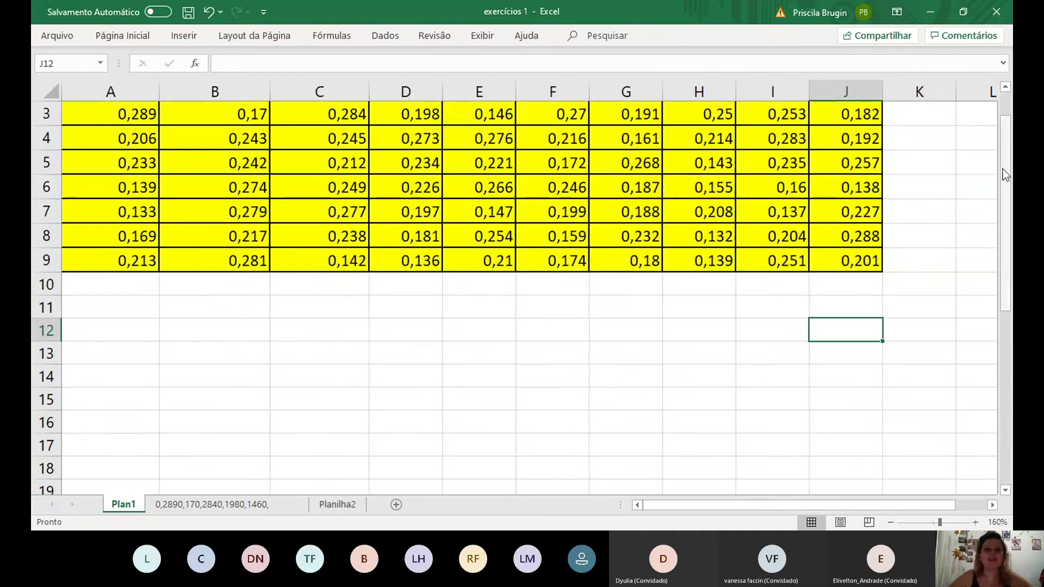
left_click_drag(1002, 168, 1005, 135)
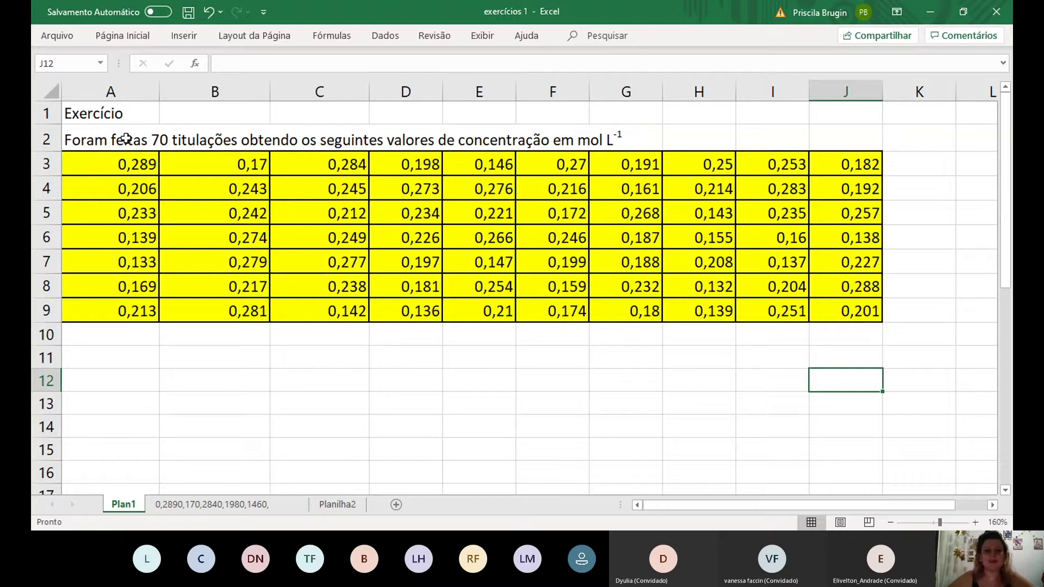
left_click_drag(134, 162, 847, 309)
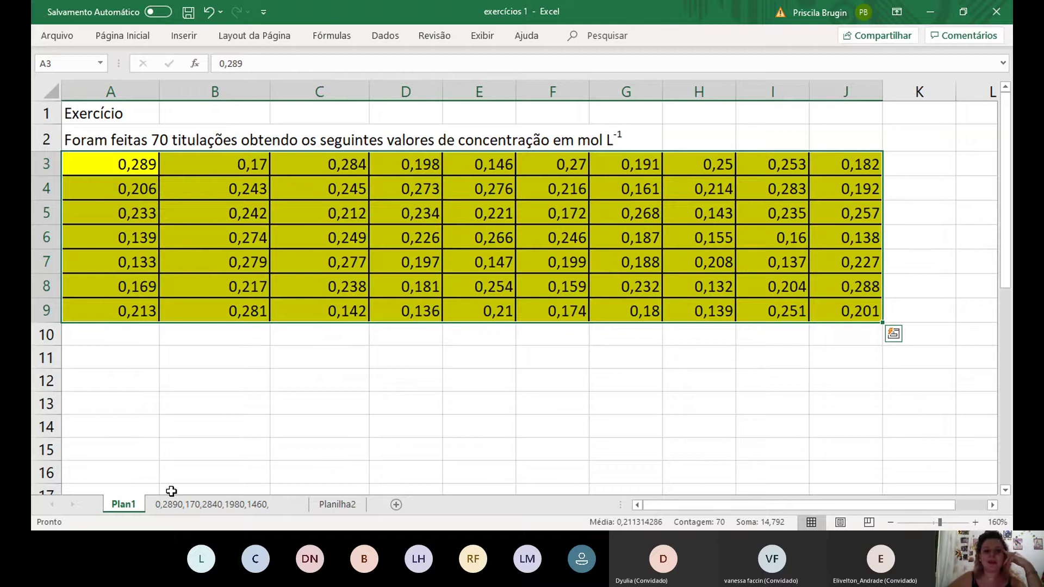
left_click(179, 392)
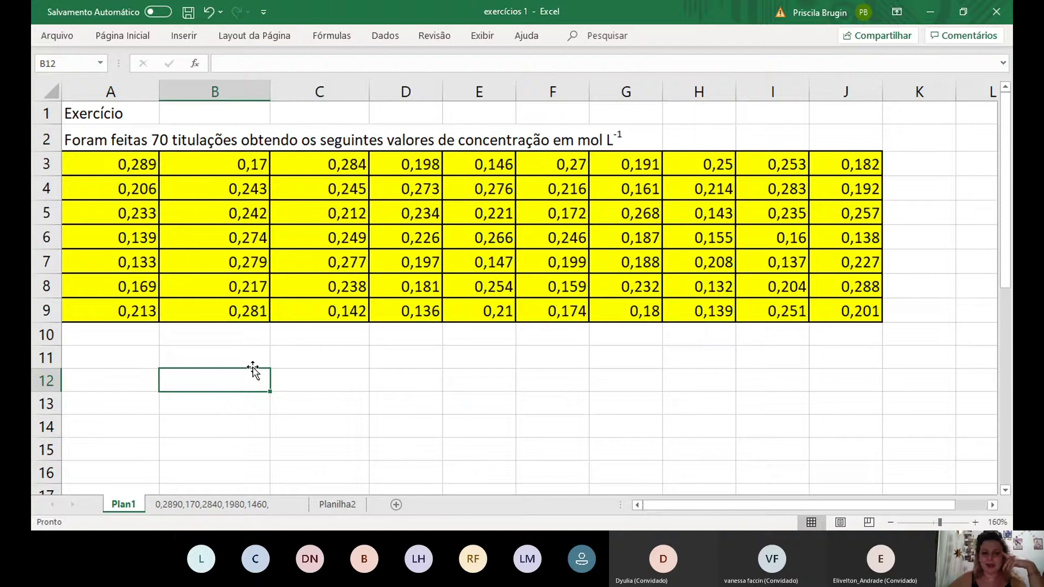
Open the sheet named 0,2890,170,2840,1980,1460, and check its single column of concentration values through cell A70
left_click(211, 499)
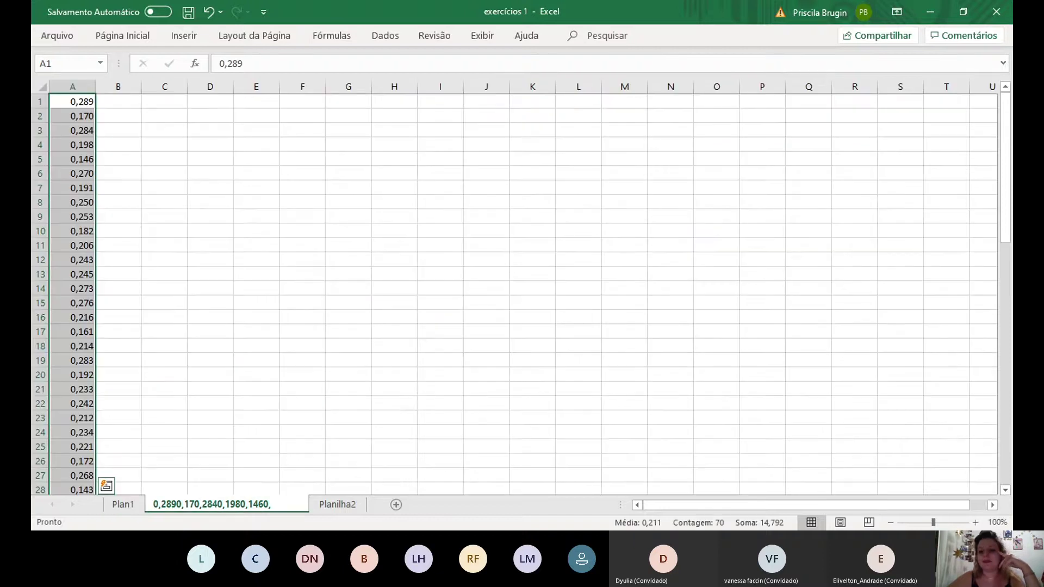
left_click(965, 522)
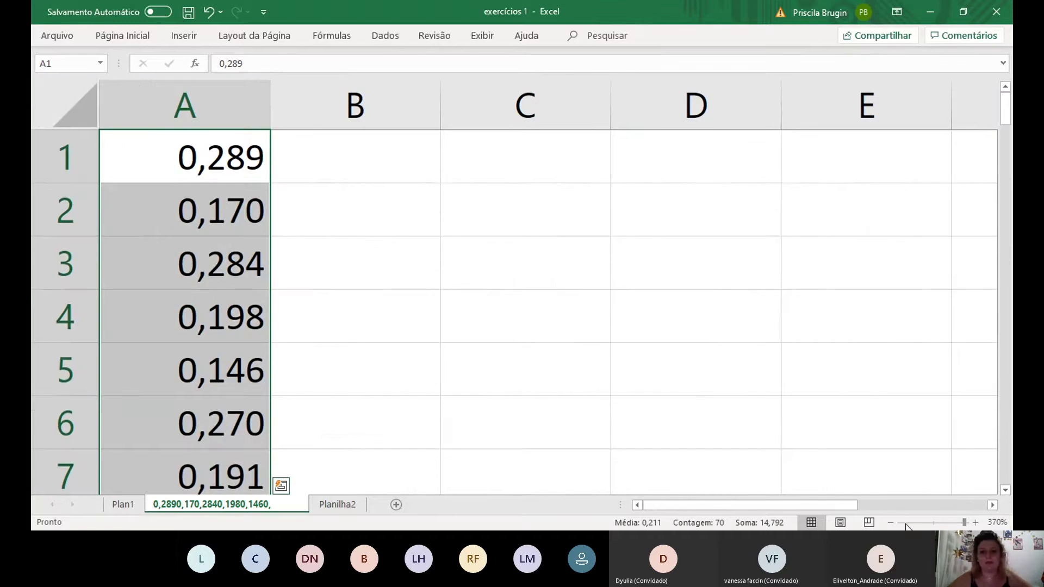
left_click_drag(900, 523, 943, 523)
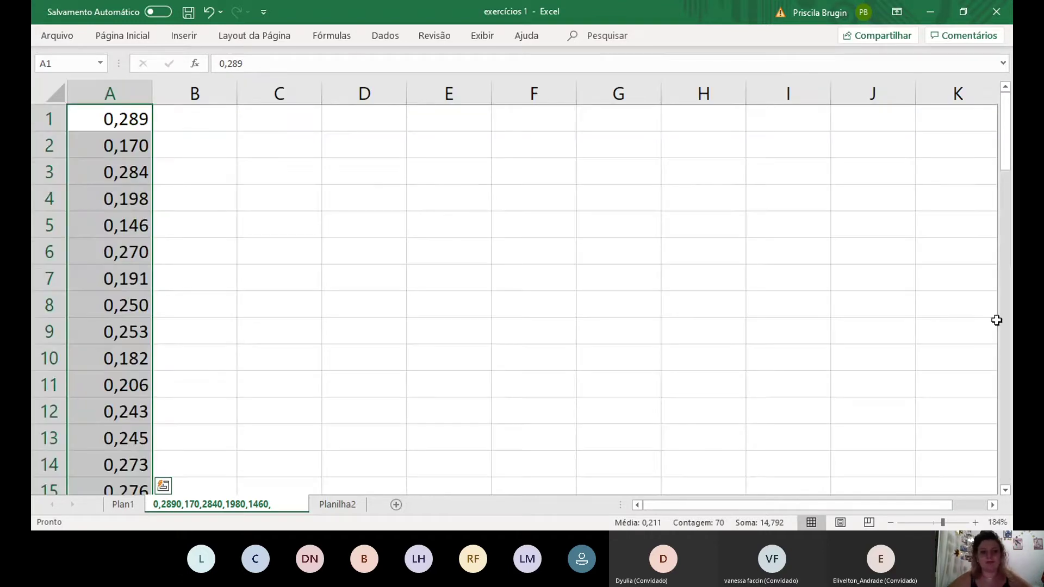
left_click_drag(1004, 118, 1012, 466)
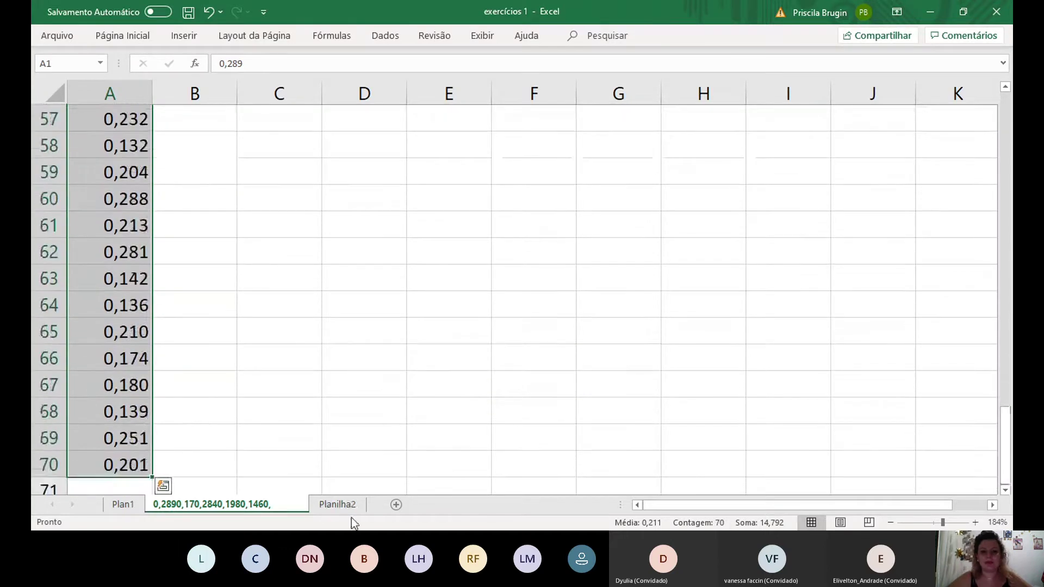
left_click(139, 462)
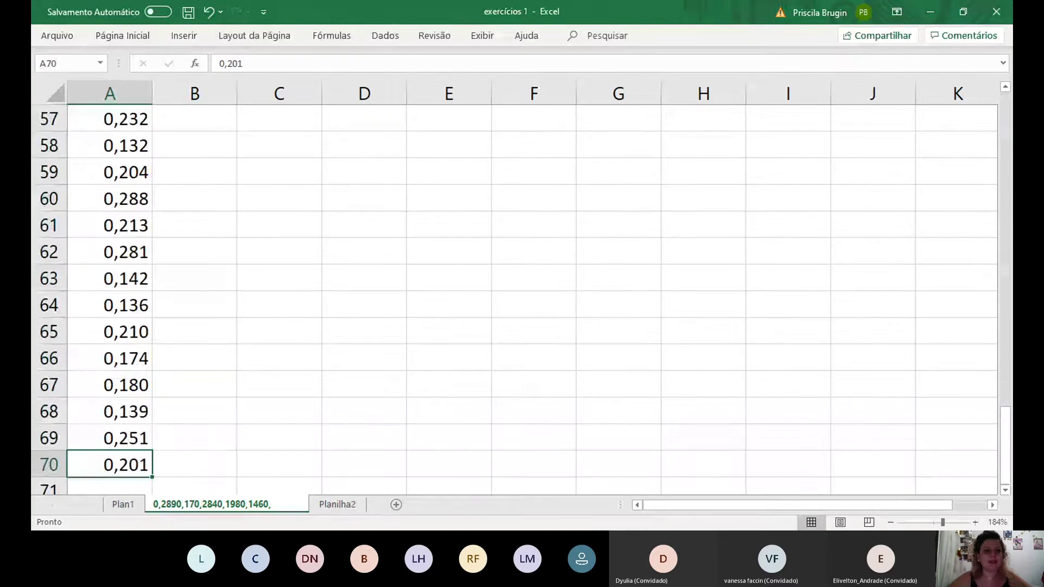
Sort the concentration values in A1:A70 from smallest to largest and return to the start of the list
left_click(130, 35)
left_click(1000, 112)
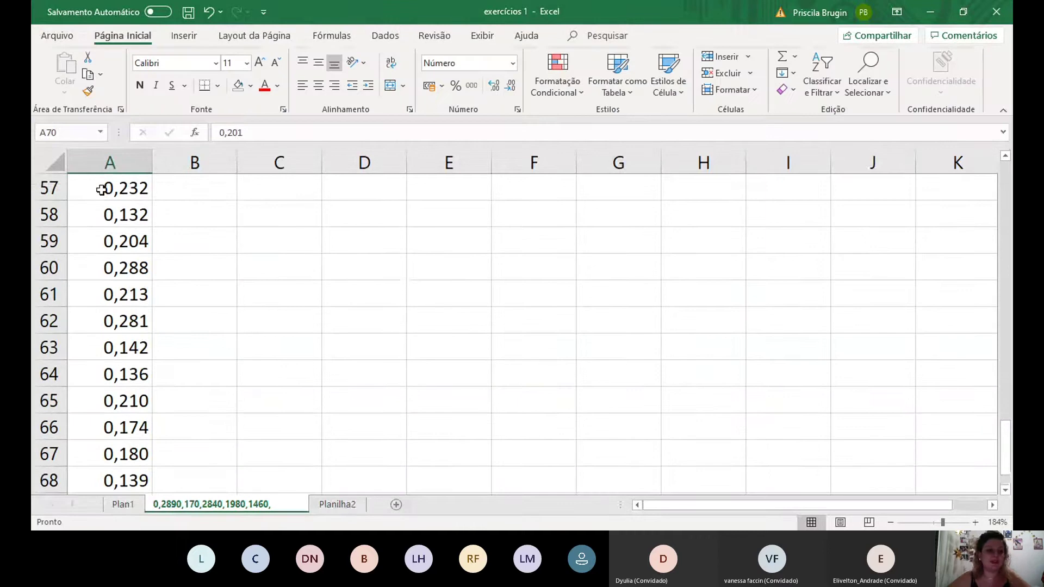
left_click(104, 188)
key("Down")
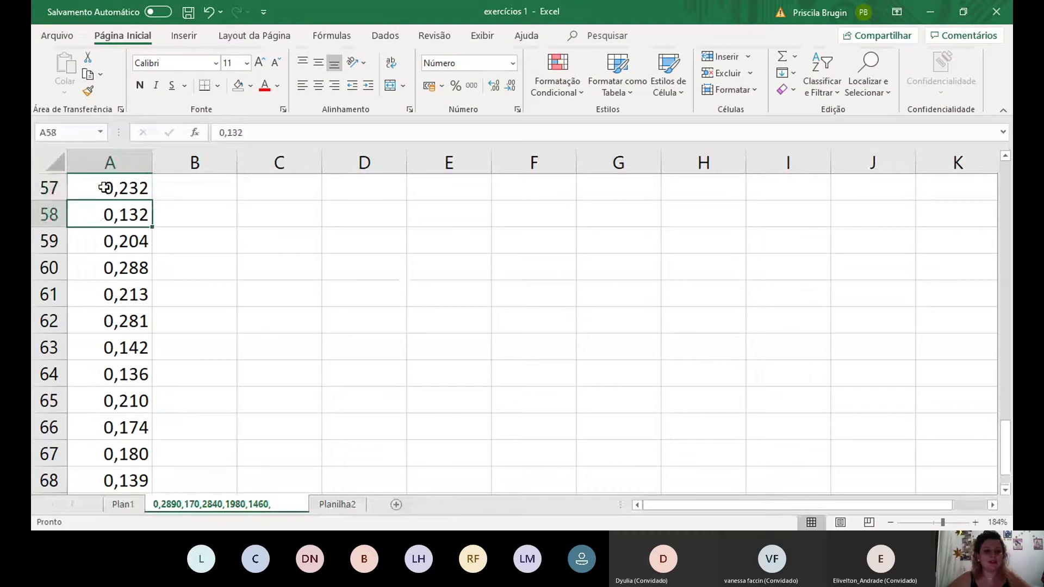
key("ctrl+Down")
key("Down")
key("Down")
key("Down")
key("Down")
key("Up")
key("Up")
key("Up")
key("Up")
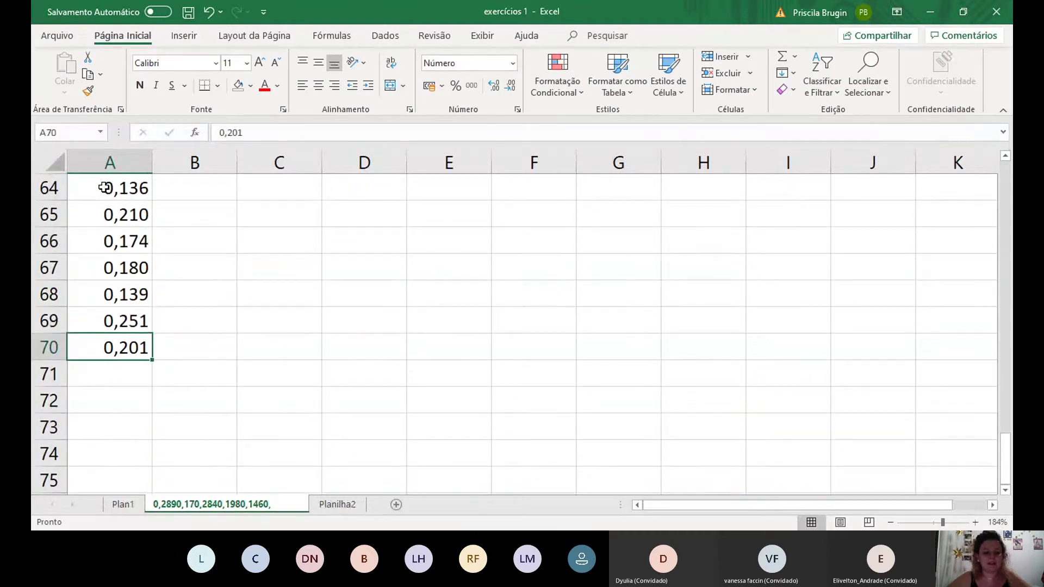
key("shift+Up")
key("shift+Up")
key("shift+Up")
key("shift+Up")
key("shift+Up")
key("shift+Up")
key("shift+Up")
key("shift+Up")
key("shift+Up")
key("shift+Up")
key("shift+Up")
key("shift+Up")
key("shift+Up")
key("shift+Up")
key("shift+Up")
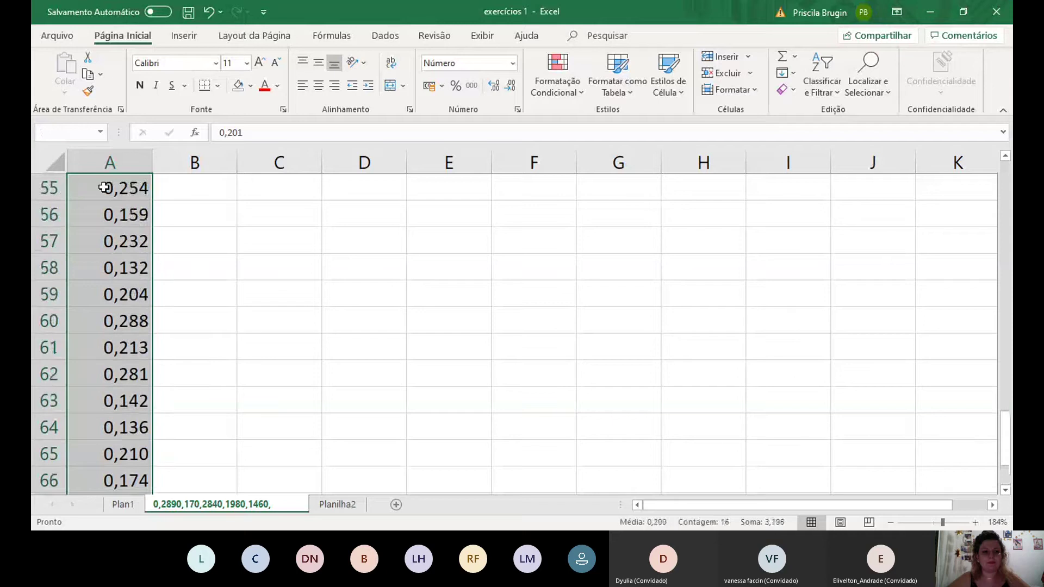
key("shift+Up")
key("shift+Up")
key("shift+Up")
key("shift+Up")
key("shift+Up")
key("shift+Up")
key("shift+Up")
key("shift+Up")
key("shift+Up")
key("shift+Up")
key("shift+Up")
key("shift+Up")
key("shift+Up")
key("shift+Up")
key("shift+Up")
key("shift+Up")
key("shift+Up")
key("shift+Up")
key("shift+Up")
key("shift+Up")
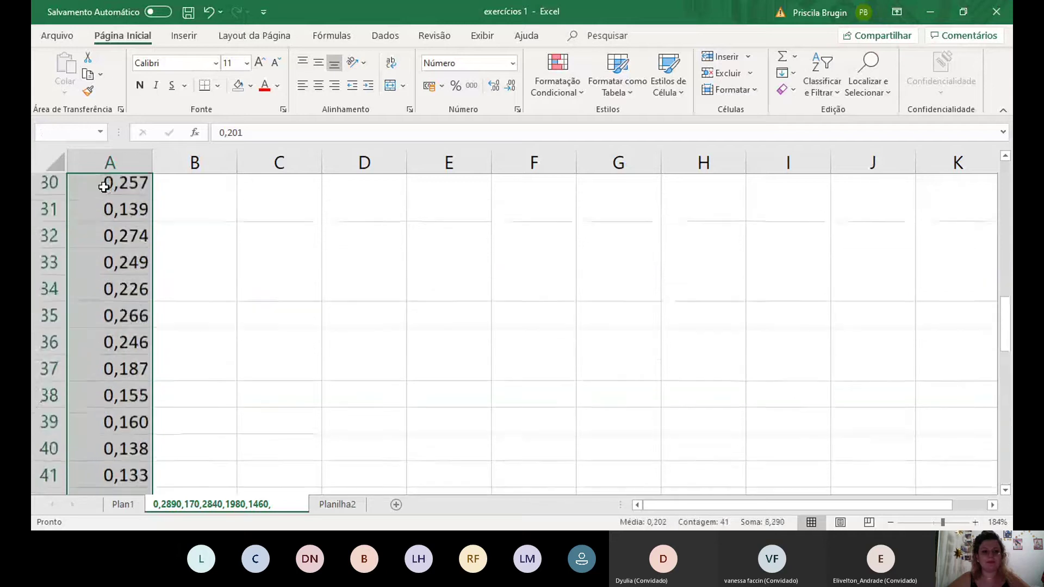
key("shift+Up")
key("shift+Up")
key("shift+Up")
key("shift+Up")
key("shift+Up")
key("shift+Up")
key("shift+Up")
key("shift+Up")
key("shift+Up")
key("shift+Up")
key("shift+Up")
key("shift+Up")
key("shift+Up")
key("shift+Up")
key("shift+Up")
key("shift+Up")
key("shift+Up")
key("shift+Up")
key("shift+Up")
key("shift+Up")
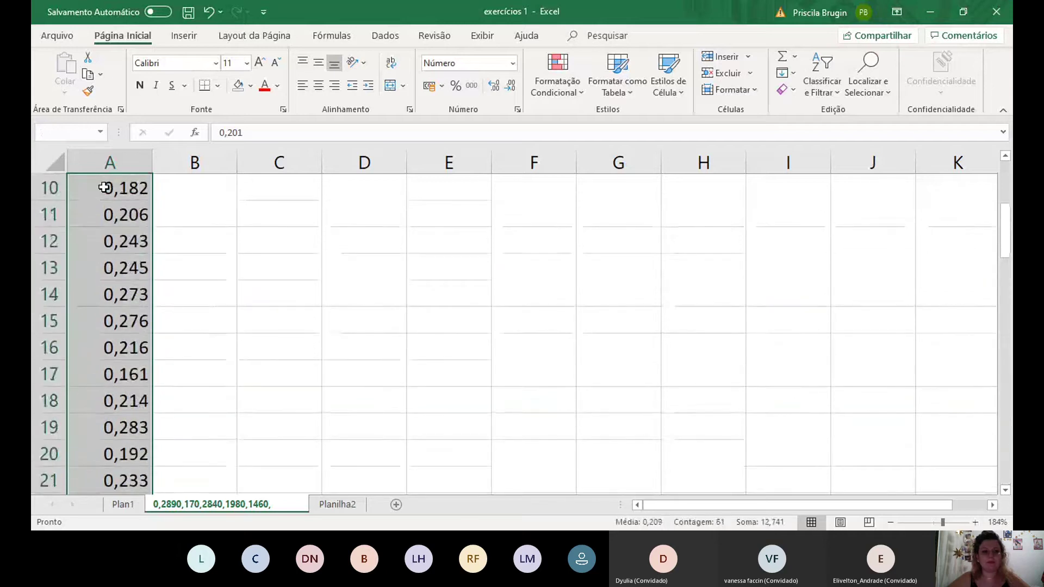
key("shift+Up")
key("shift+Up")
key("shift+Up")
key("shift+Up")
key("shift+Up")
key("shift+Up")
key("shift+Up")
key("shift+Up")
key("shift+Up")
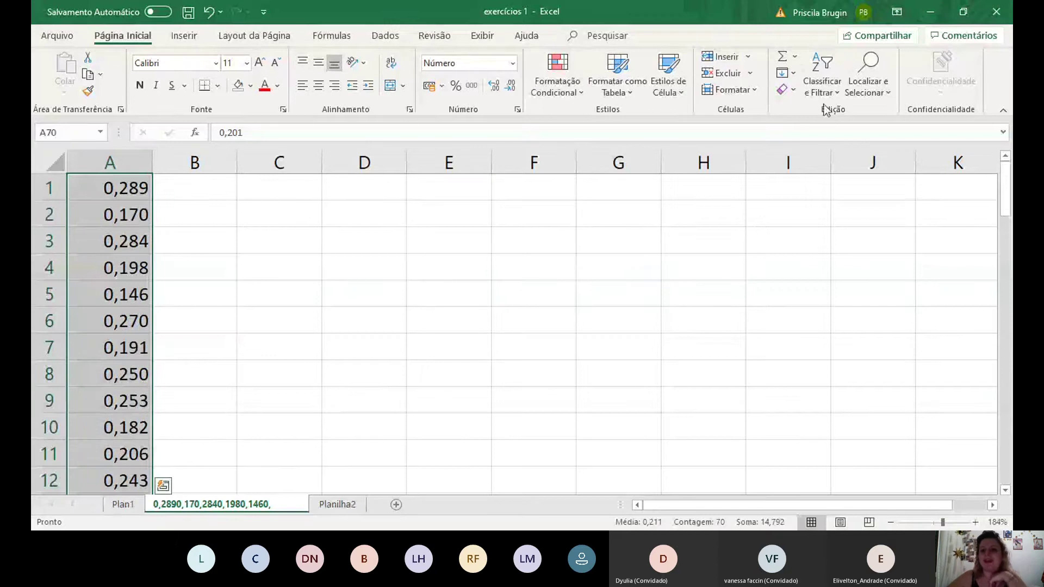
left_click(833, 87)
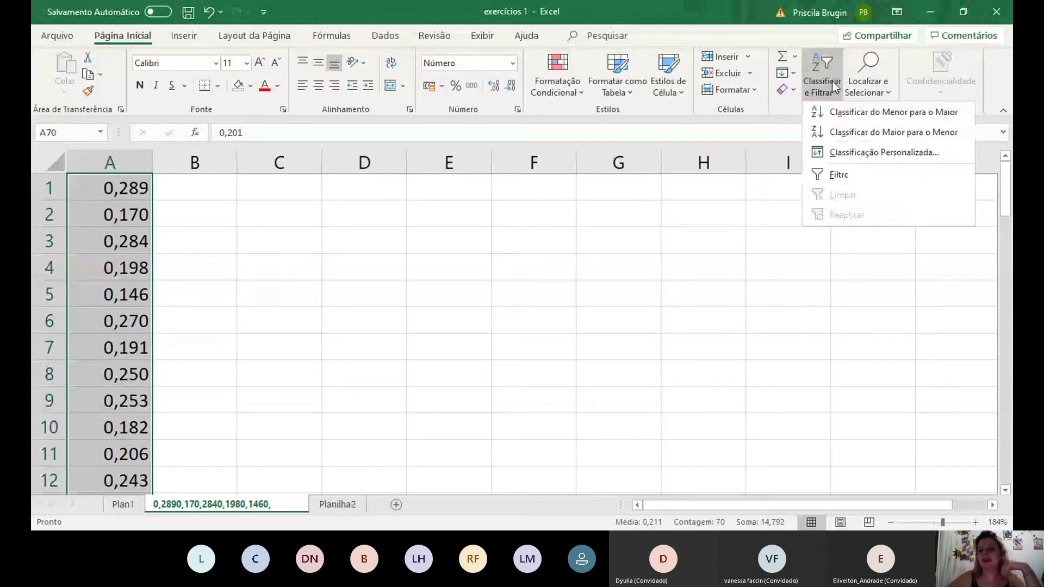
left_click(847, 113)
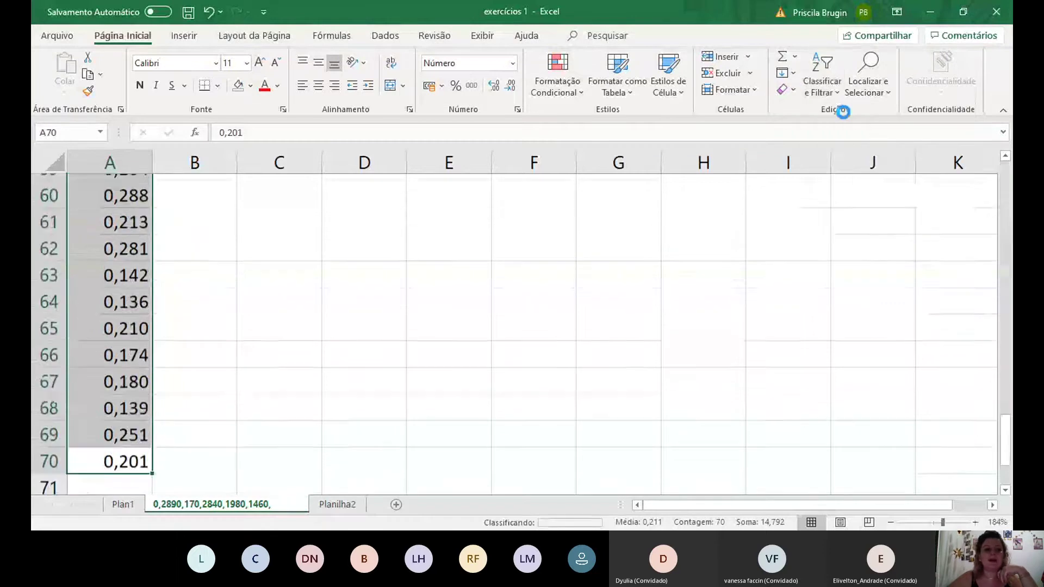
left_click(1008, 206)
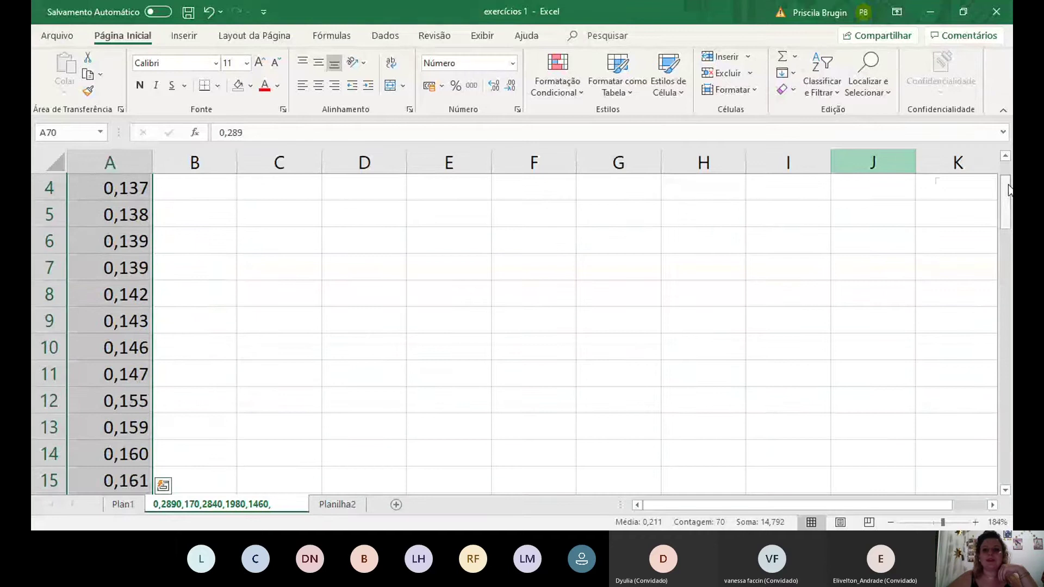
left_click_drag(1007, 189, 1008, 172)
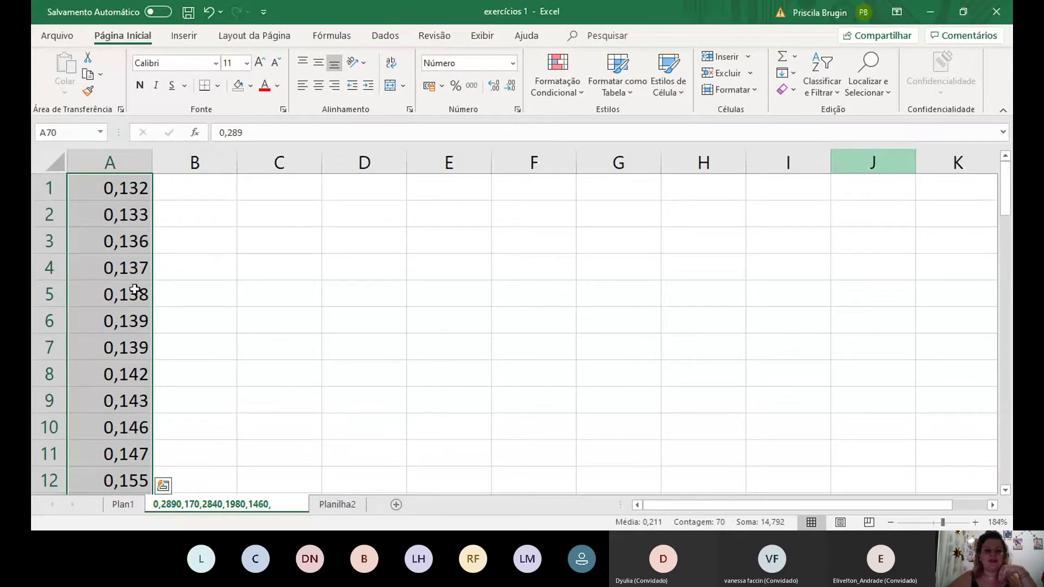
left_click(138, 185)
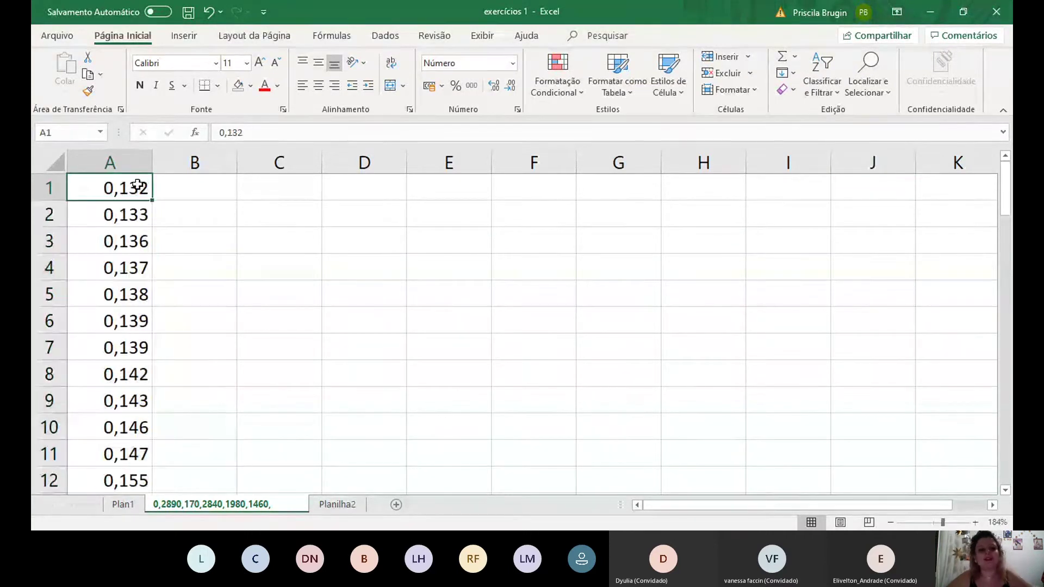
key("shift+Down")
key("shift+Down")
key("shift+Down")
key("shift+Down")
key("shift+Down")
key("shift+Down")
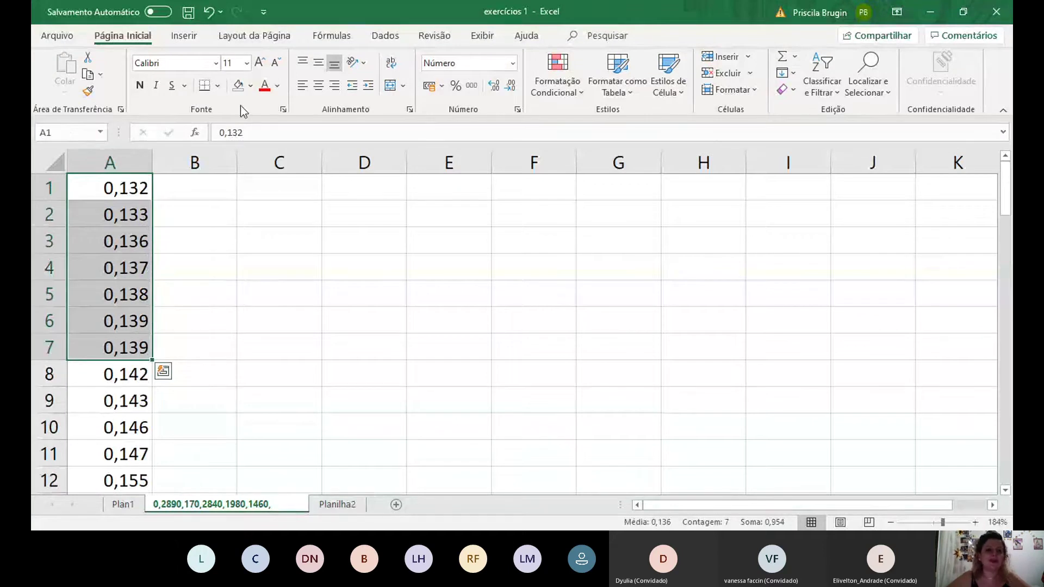
left_click(251, 92)
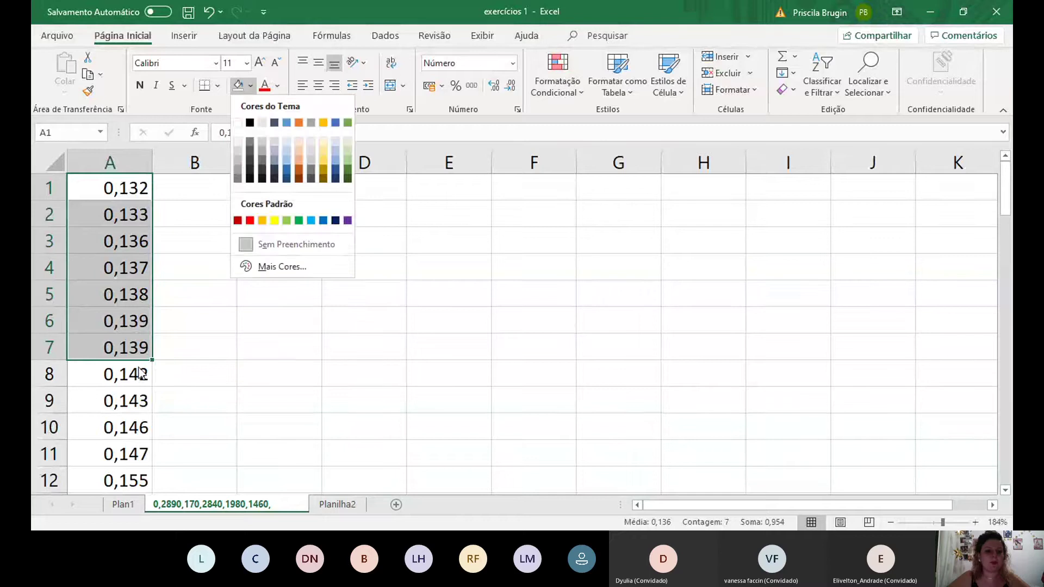
left_click(140, 366)
Fill cells A1:A8, the values from 0,132 to 0,142, with the gold theme colour
left_click(137, 366)
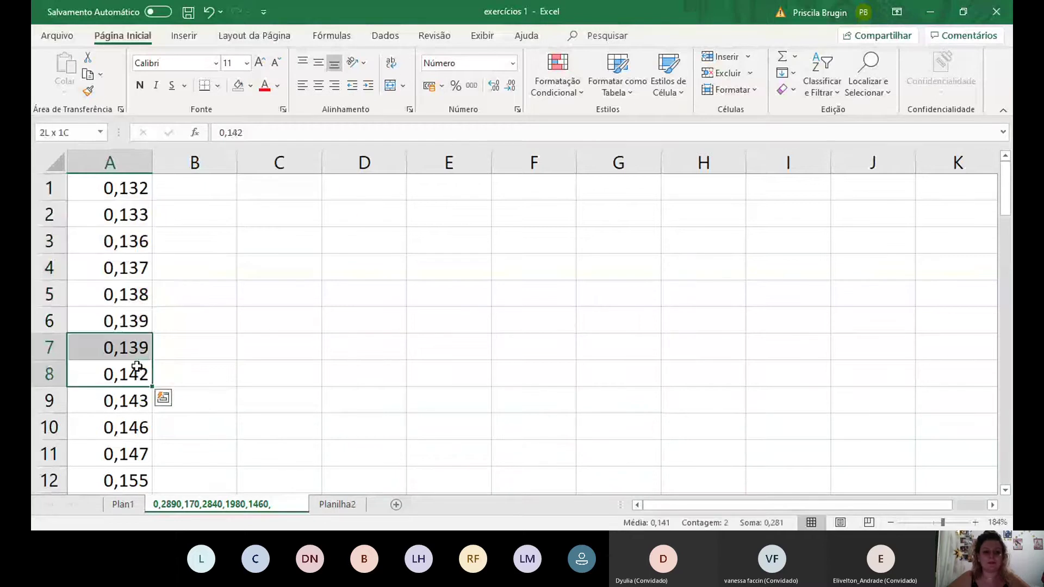
key("ctrl+shift+Up")
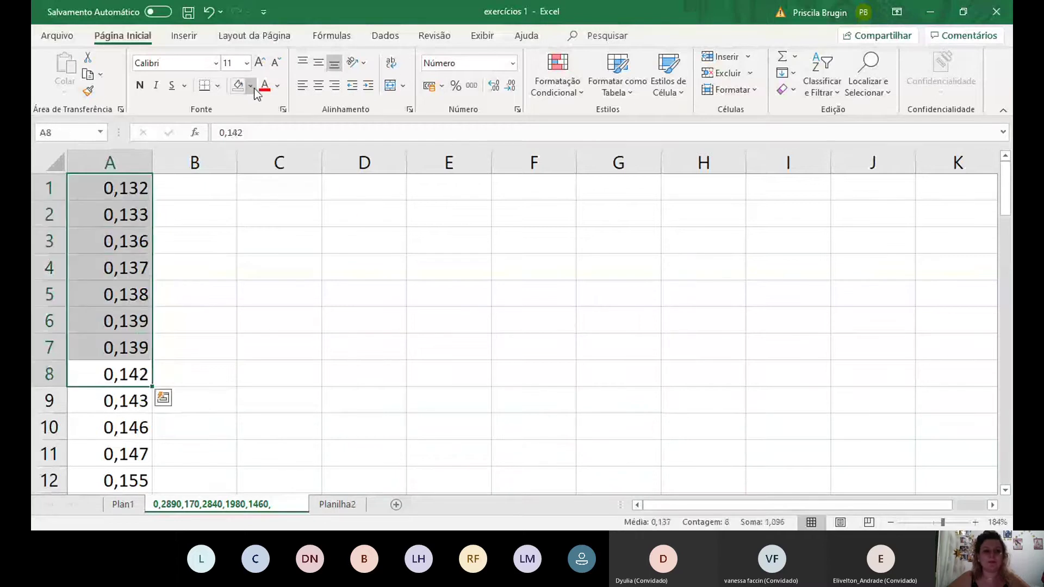
left_click(251, 87)
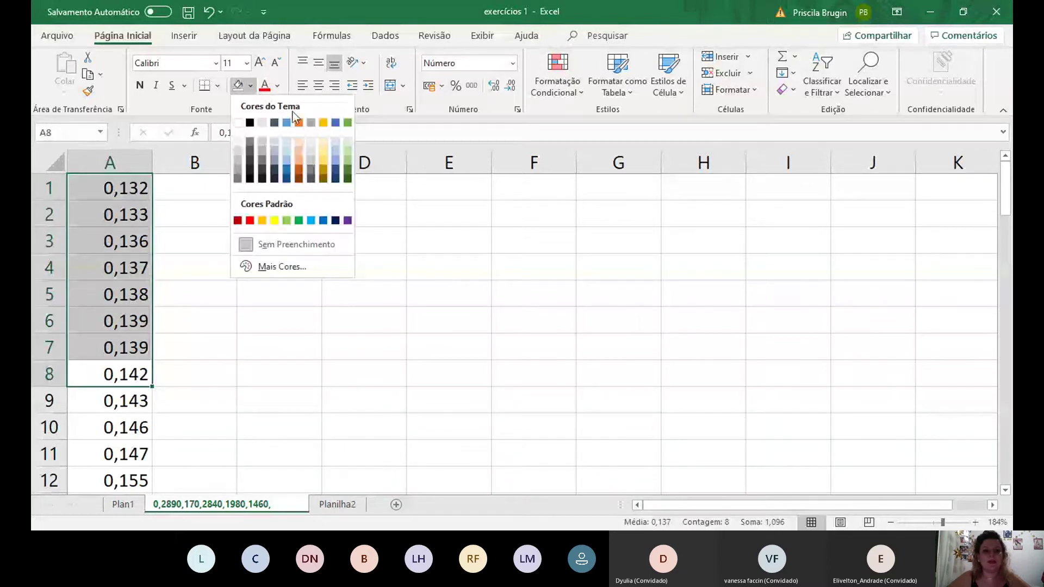
left_click(323, 123)
left_click(105, 399)
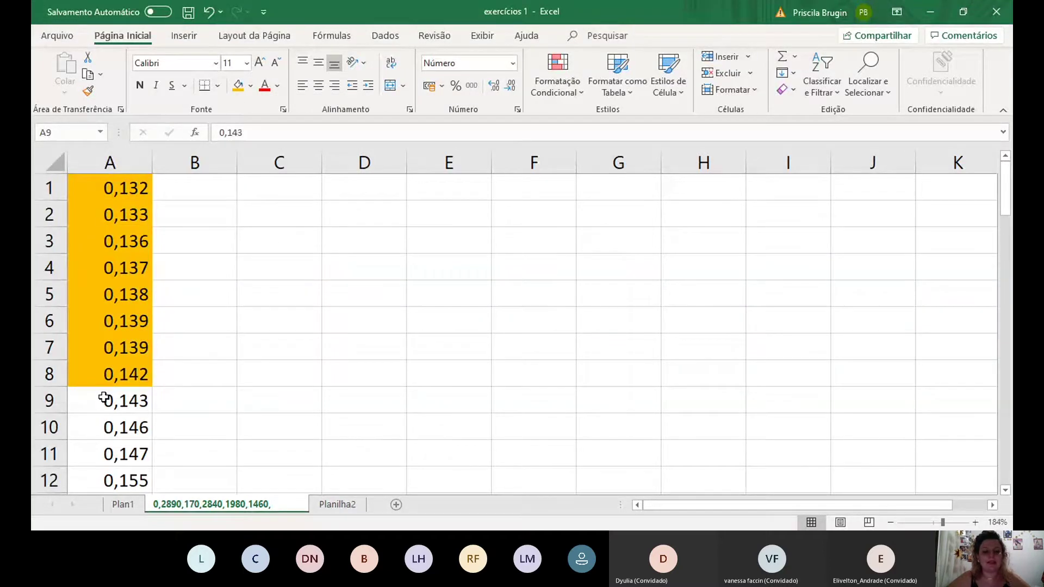
Look at the Planilha2 sheet, leaving its name as it is, and return to the Plan1 sheet
left_click(336, 503)
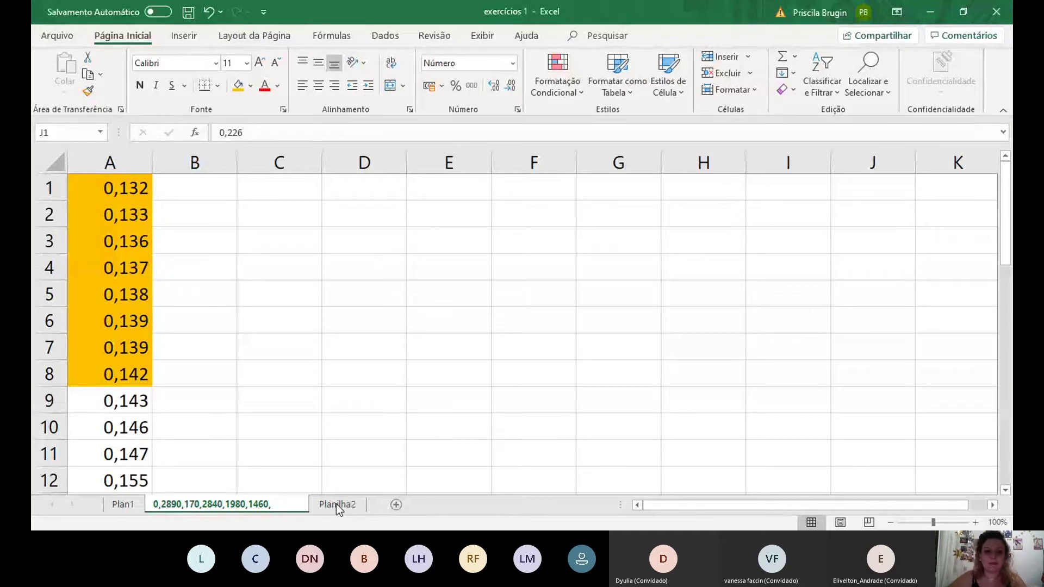
left_click(384, 263)
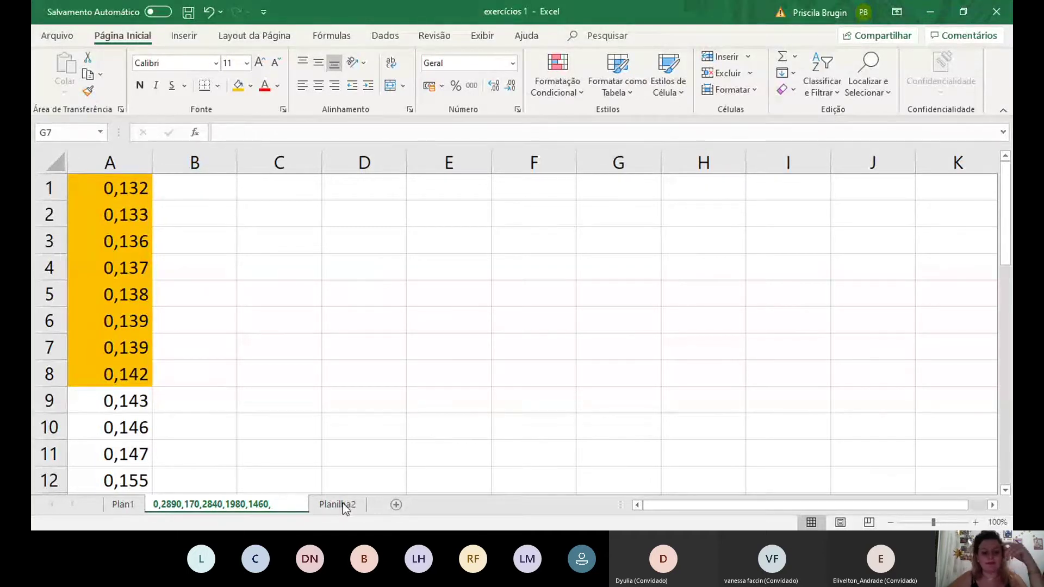
double_click(343, 504)
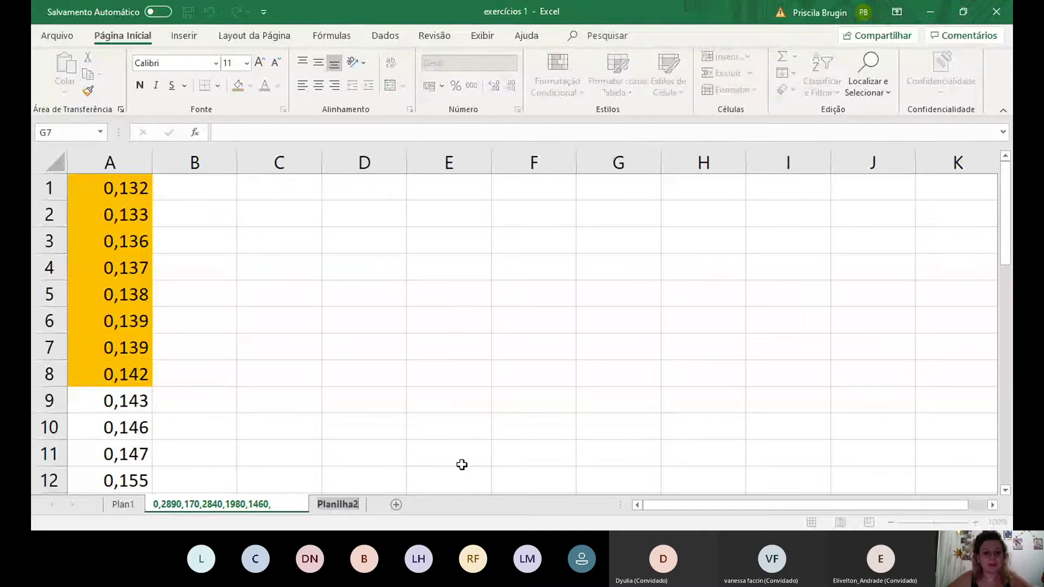
left_click(403, 485)
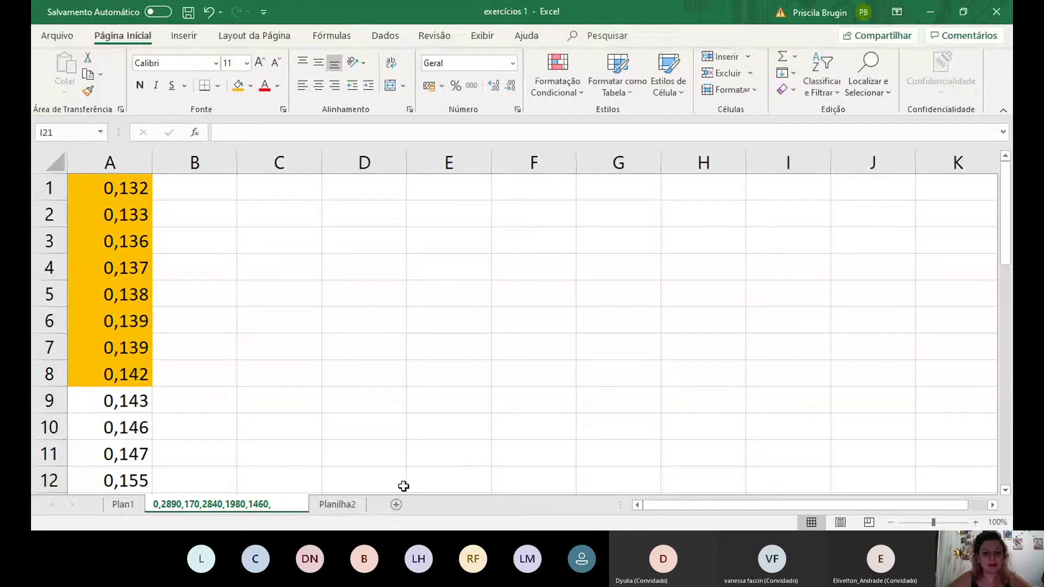
double_click(339, 505)
left_click(418, 423)
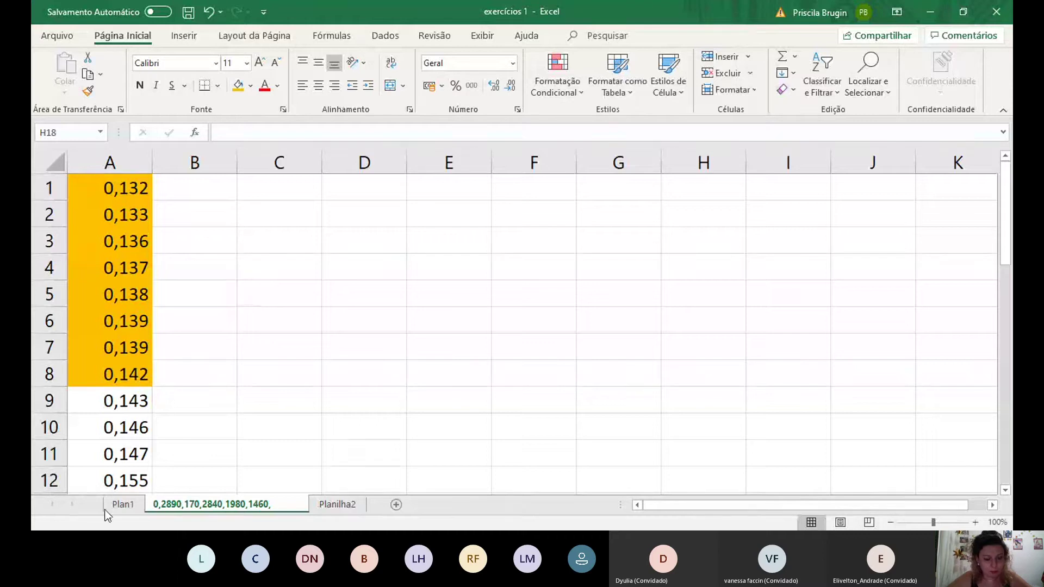
key("ctrl+z")
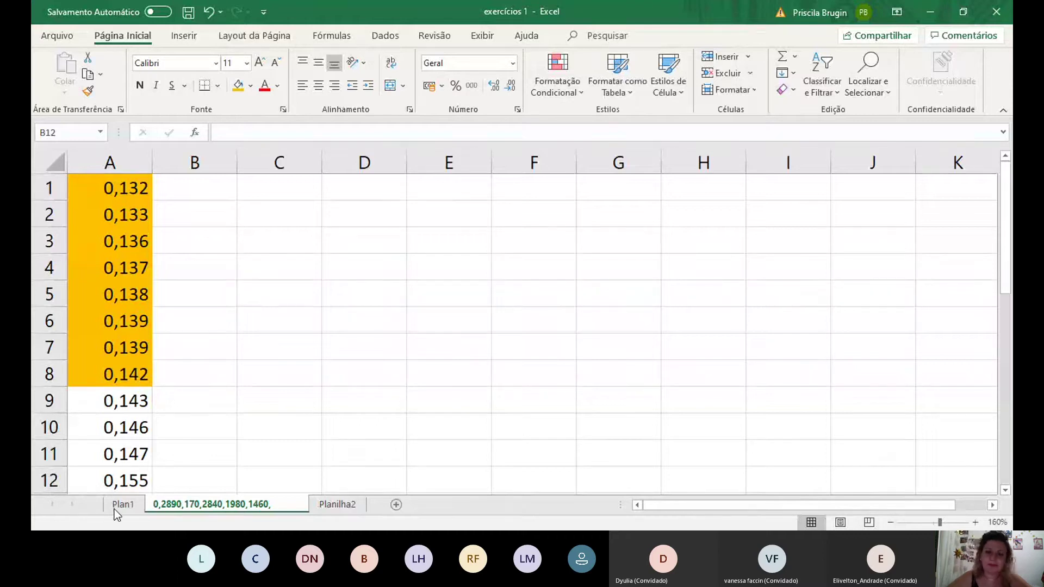
Close the exercícios 1 workbook without saving its changes
left_click(114, 508, "ctrl")
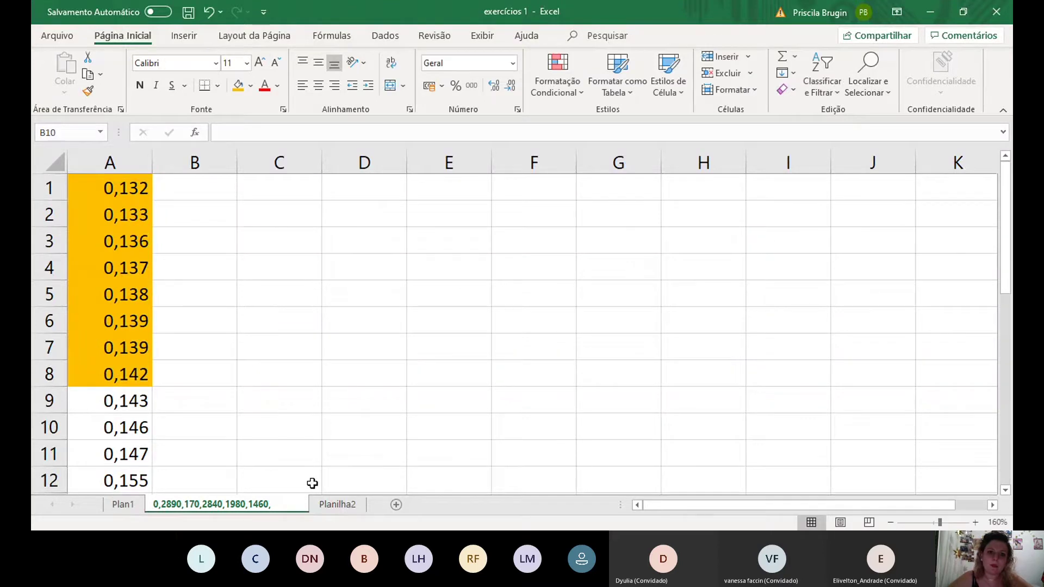
left_click(336, 504, "ctrl")
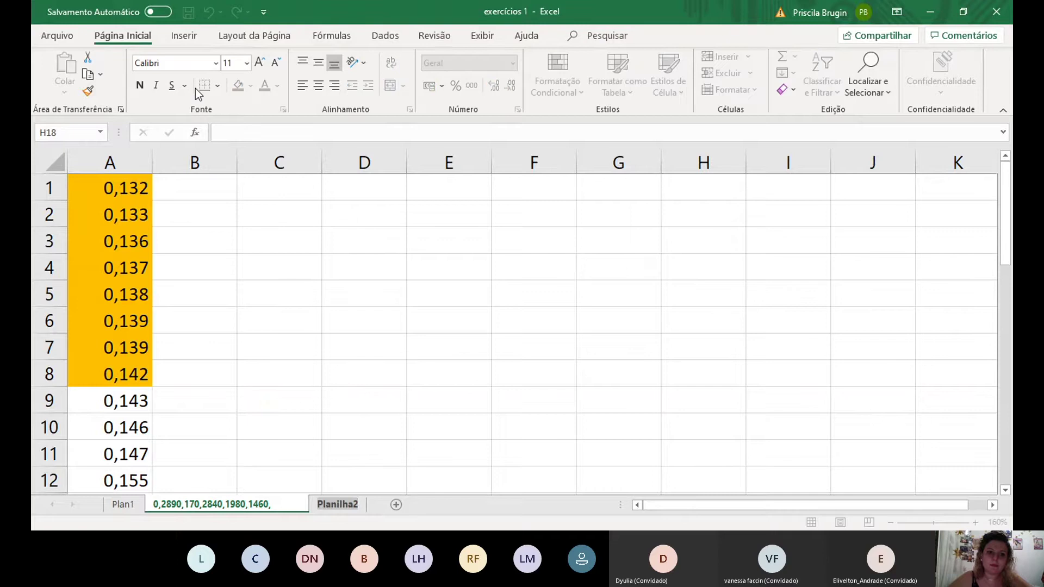
left_click(995, 11)
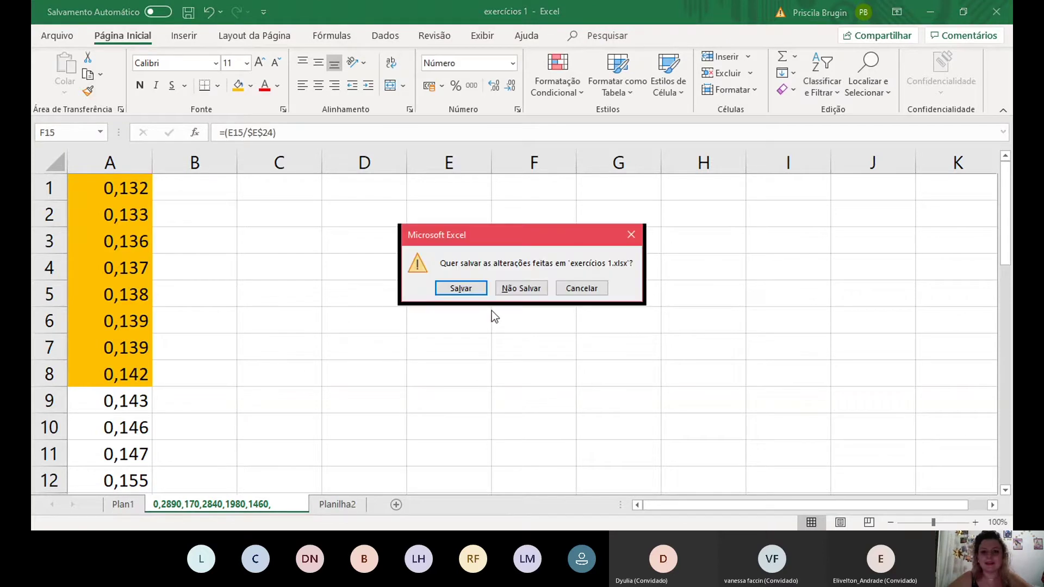
left_click(530, 288)
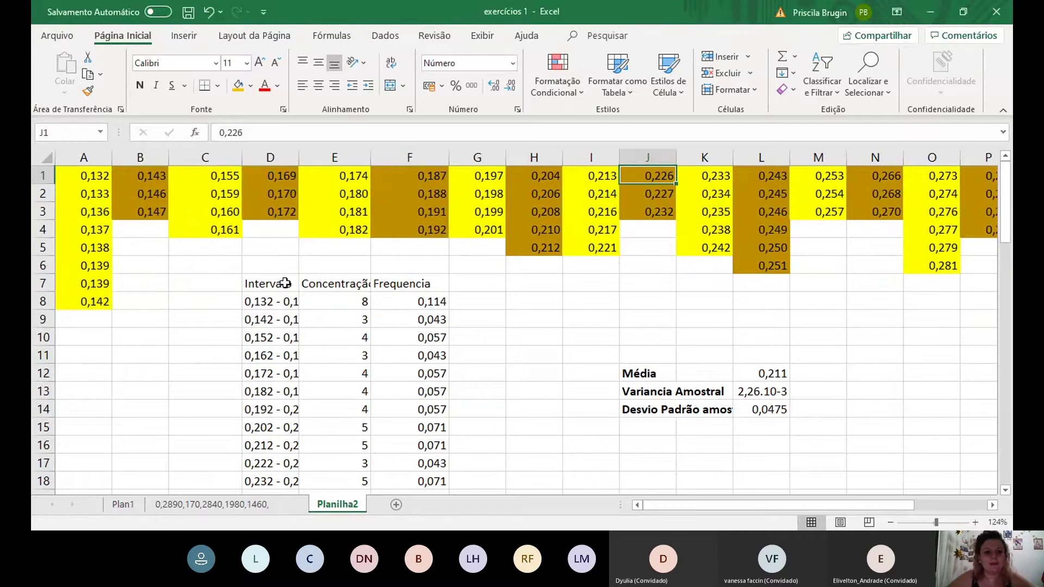
Widen column D on Planilha2 to fit the full interval text, and go through the intervals from D8 down to the Total row
left_click_drag(298, 157, 330, 159)
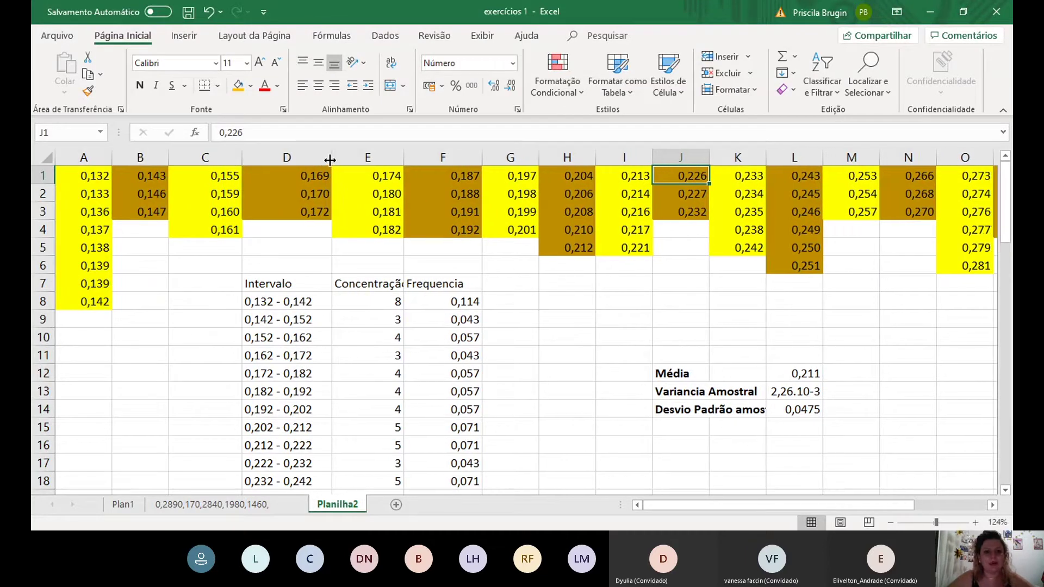
left_click(260, 302)
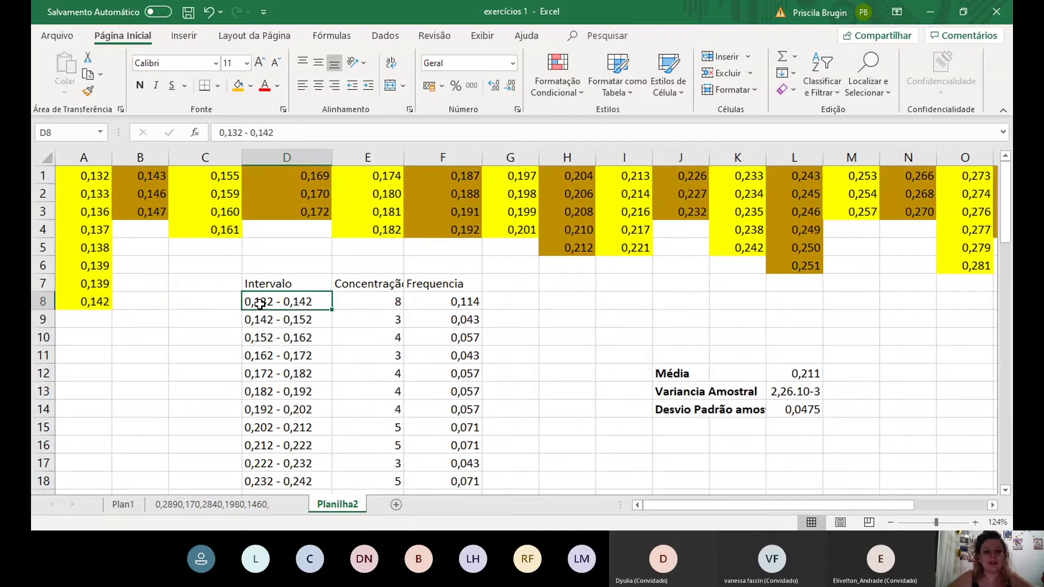
key("Down")
key("Down")
key("Down")
key("Down")
key("Down")
key("Down")
key("Down")
key("Down")
key("Down")
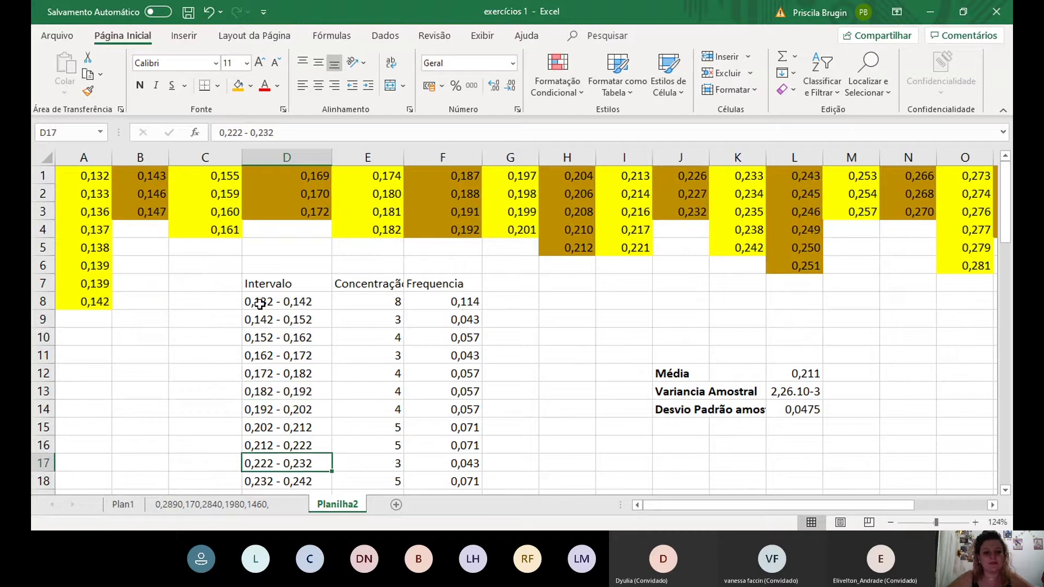
key("Down")
key("Down")
key("Down")
key("Down")
key("Down")
key("Down")
key("Down")
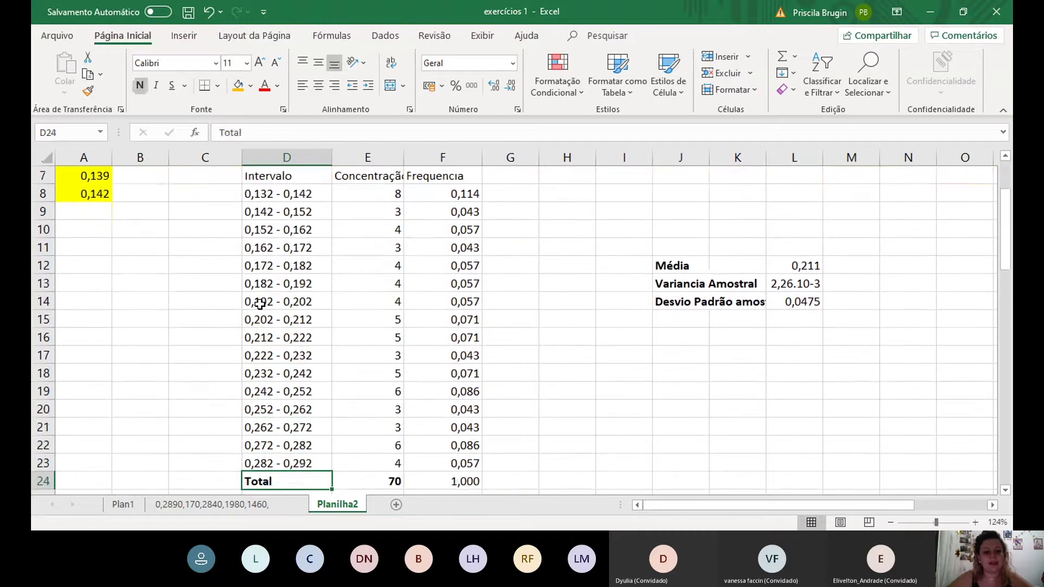
key("Up")
key("Up")
key("Up")
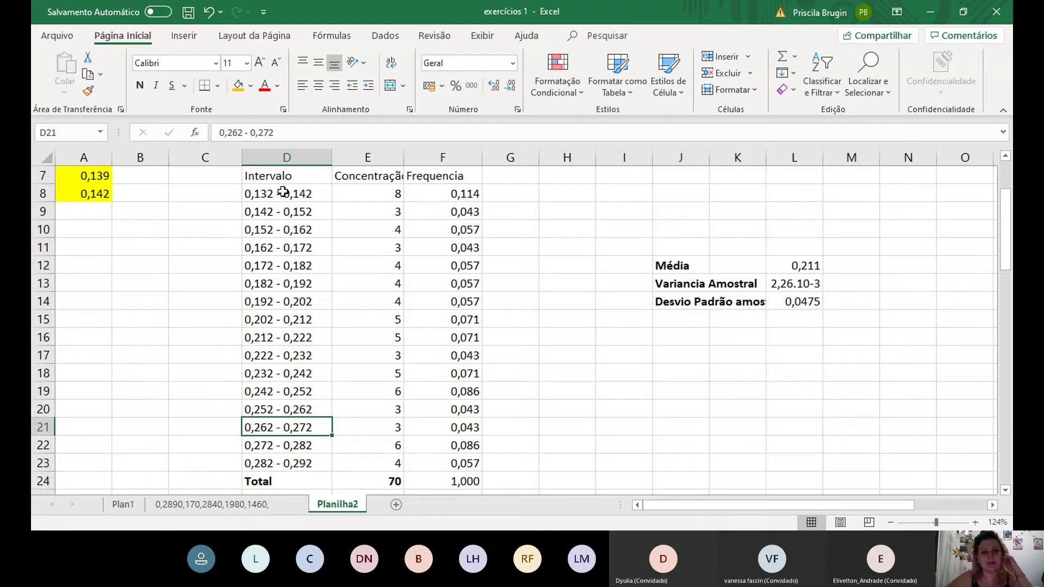
Check the first interval, 0,132 - 0,142, in D8 and return to the colour-grouped values at the start of column D
left_click(254, 196)
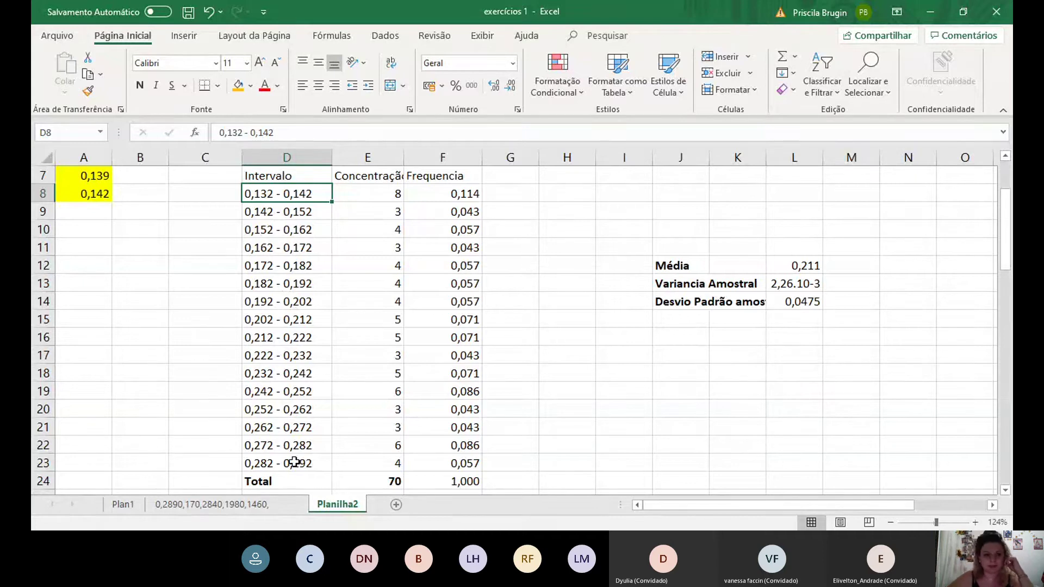
left_click(185, 179)
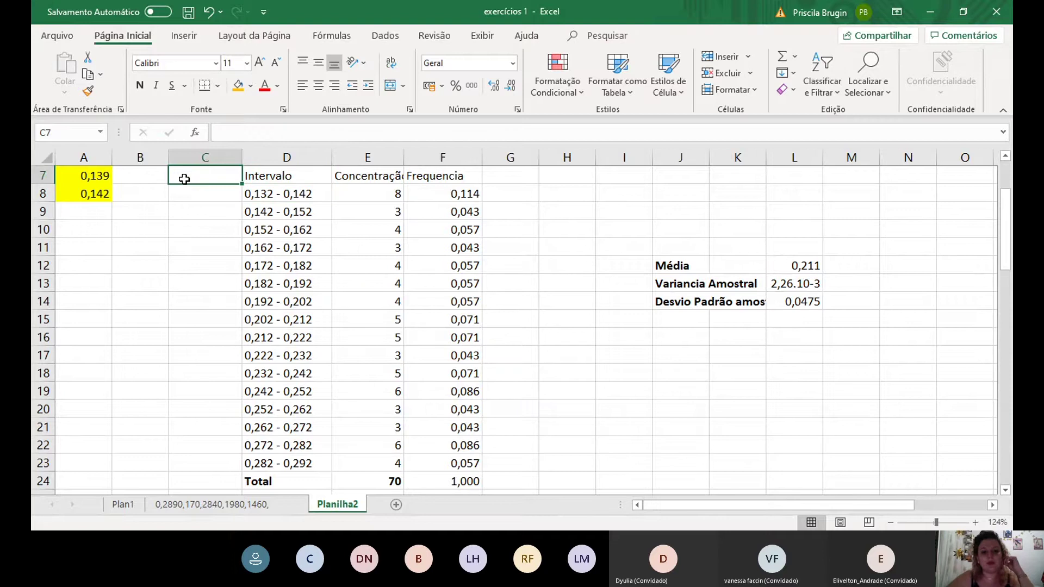
left_click(315, 194)
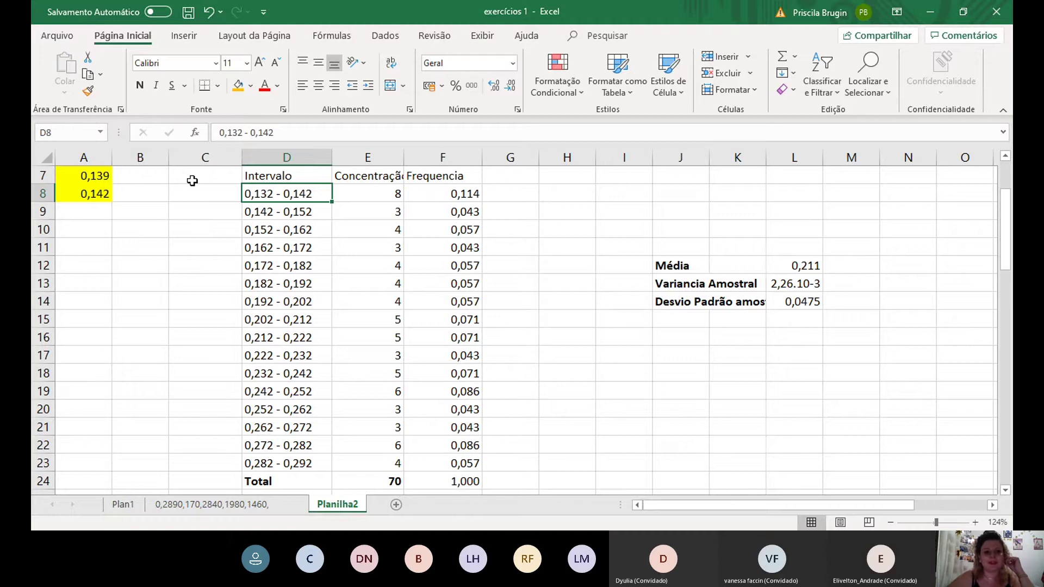
key("Up")
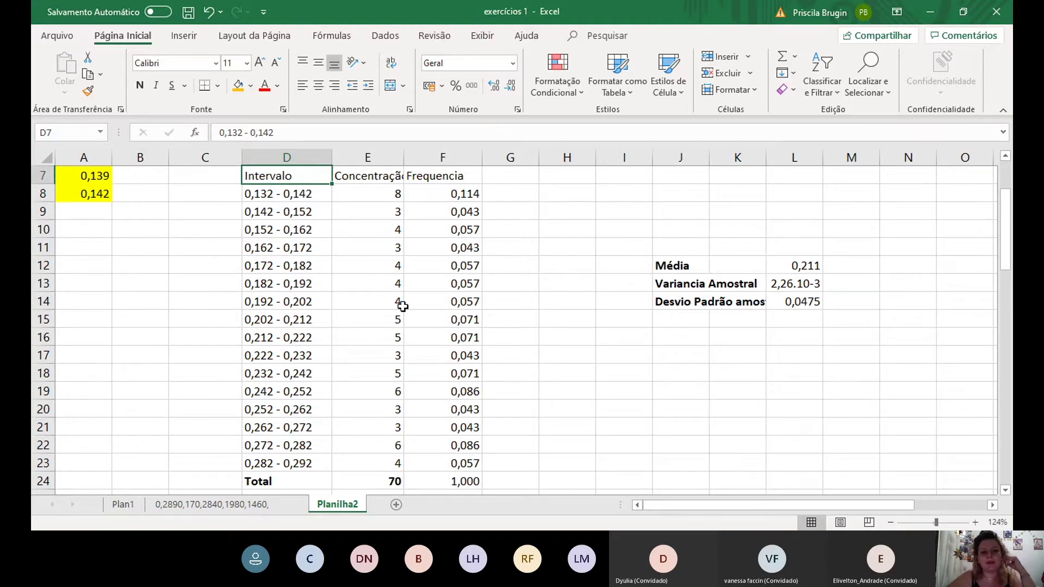
key("Up")
key("Up")
key("Up")
key("Up")
key("Up")
key("Up")
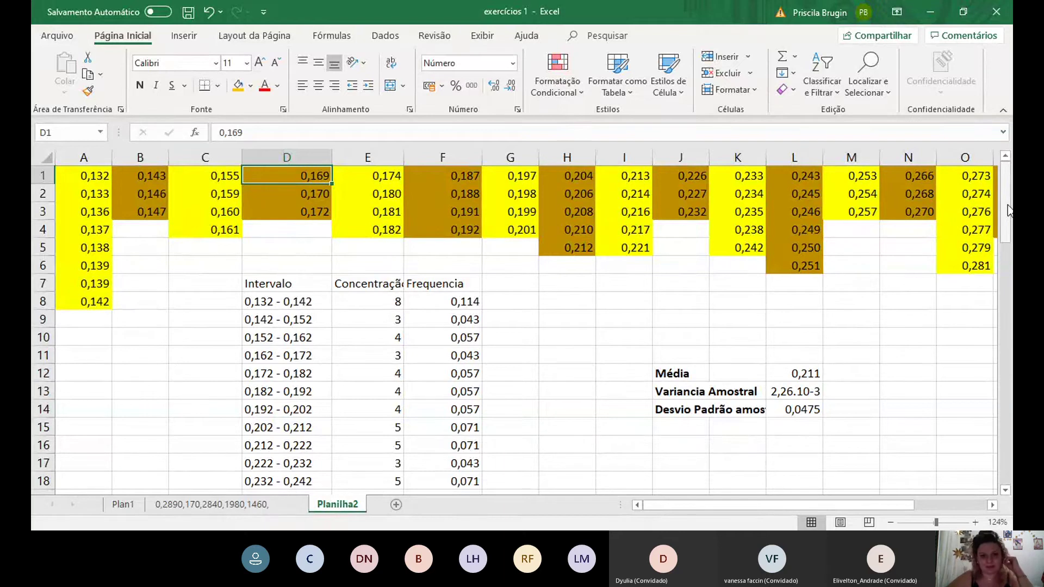
Compare the Concentração counts from E8 down to the total in E24 with the colour-coded groups
left_click(363, 305)
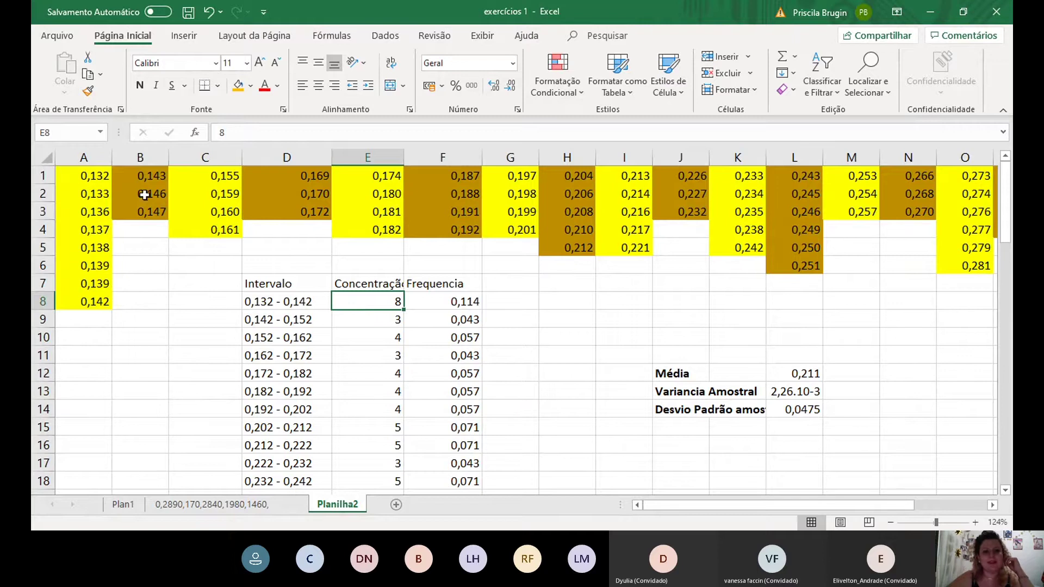
left_click(387, 331)
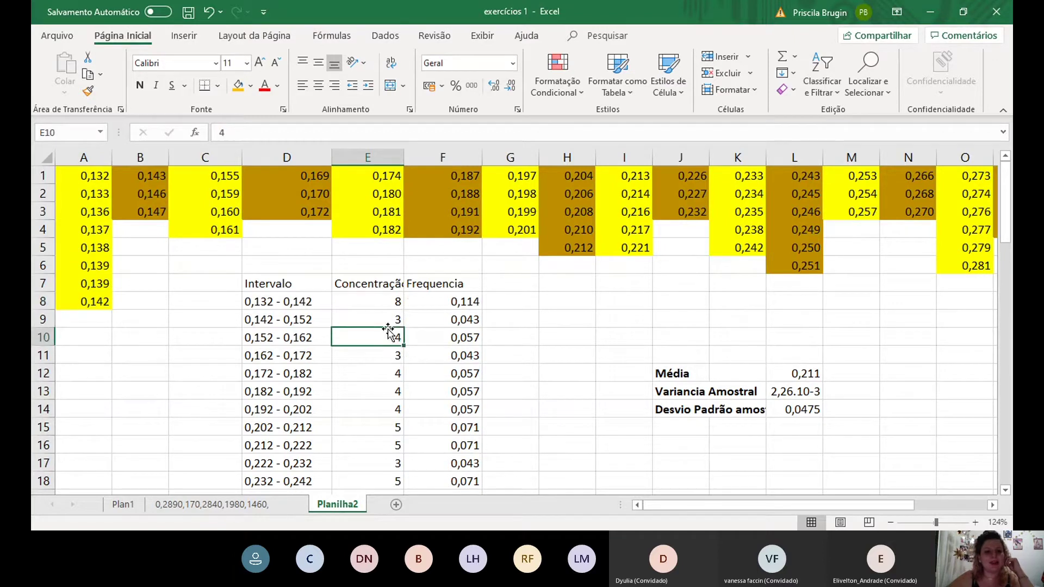
key("Return")
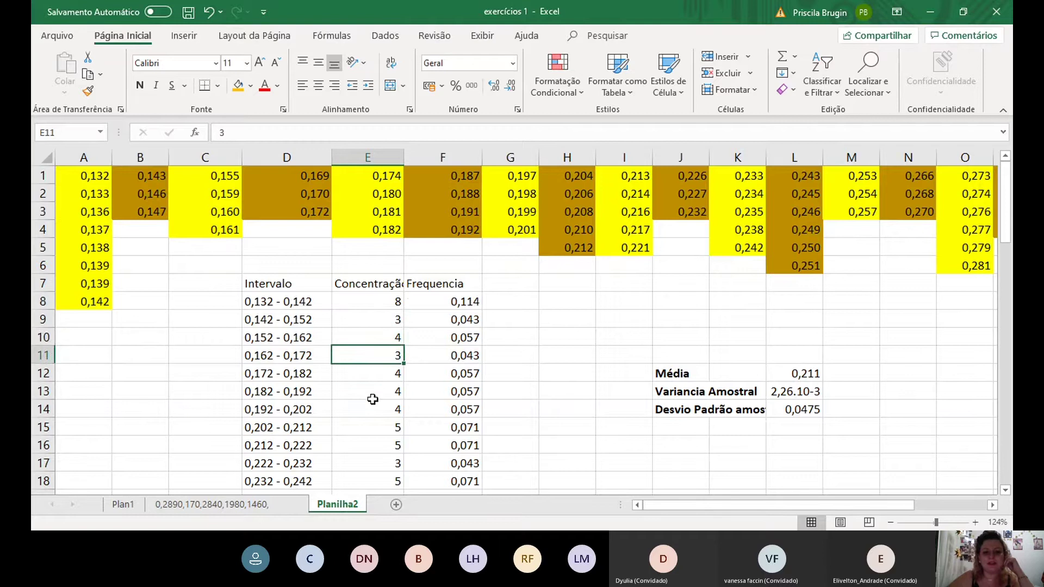
key("Down")
key("Down")
key("Down")
key("Down")
key("Down")
key("Down")
key("Down")
key("Down")
key("Down")
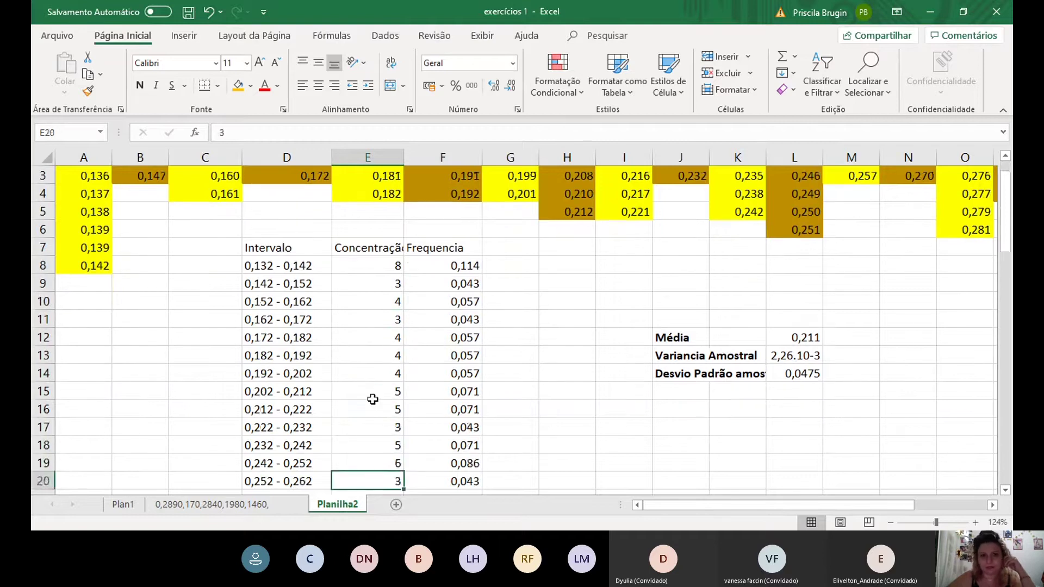
key("Down")
key("Down")
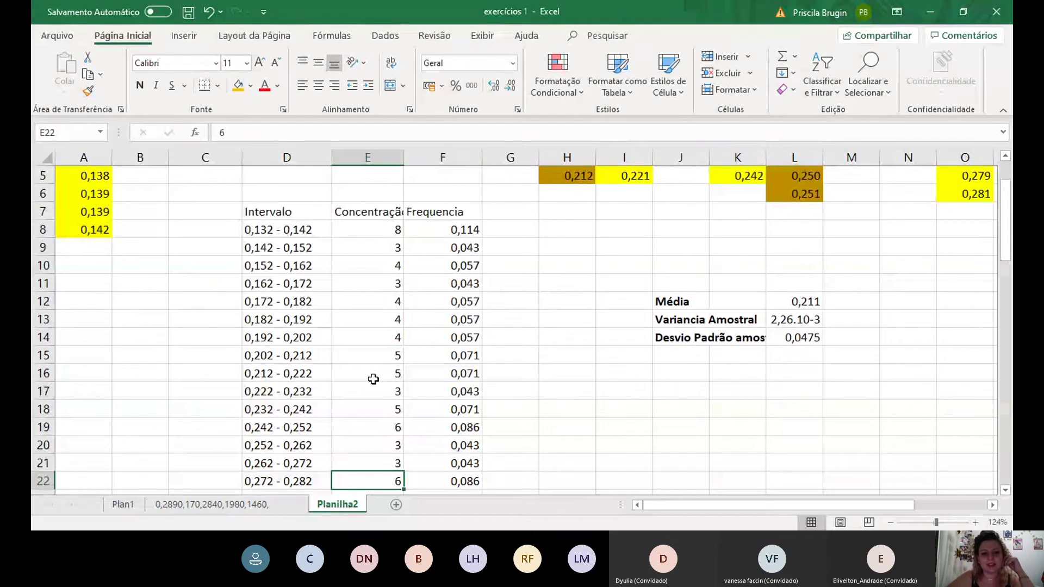
key("Down")
key("Down")
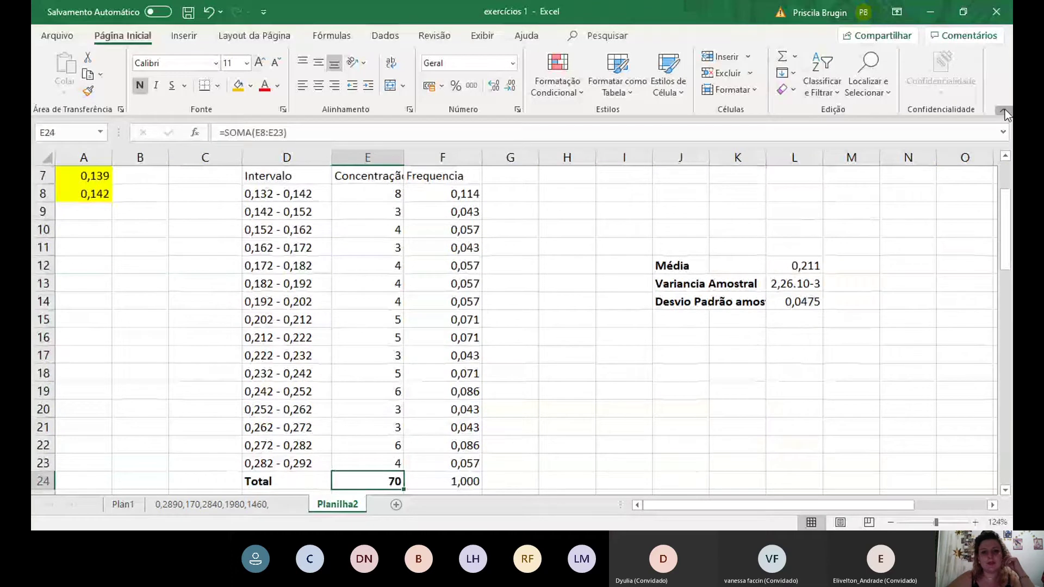
Collapse the ribbon to show the whole frequency table, and review the Concentração counts from E8 to the total formula in E24
left_click(1005, 110)
left_click(460, 125)
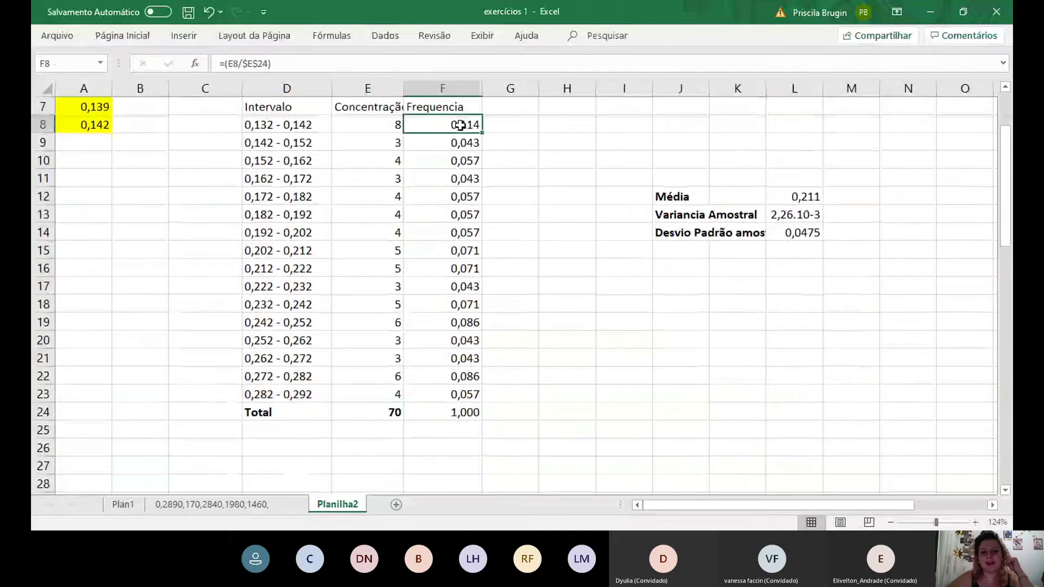
left_click(382, 119)
key("Down")
key("Down")
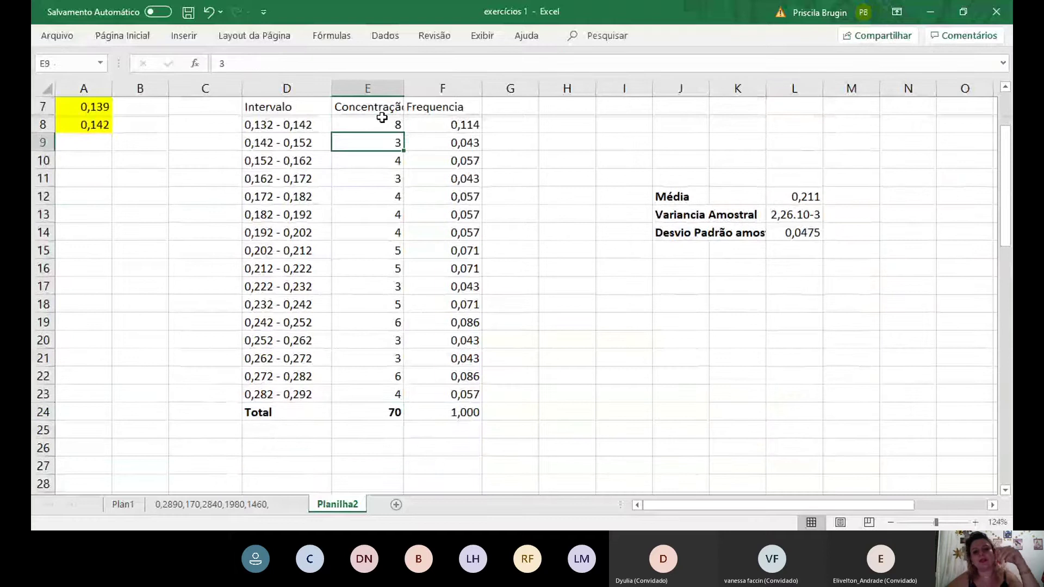
key("Down")
key("Down")
key("Down")
key("Down")
key("Down")
key("Down")
key("Down")
key("Down")
key("Down")
key("Down")
key("Down")
key("Down")
key("Down")
key("Down")
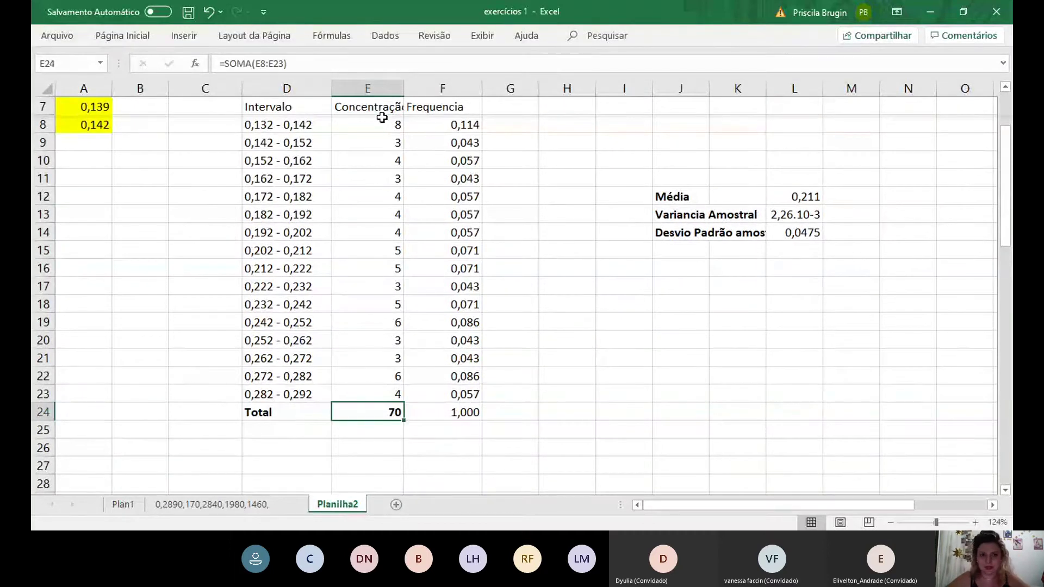
Inspect the relative frequency formula in F8 and the cells it references, leaving it as it is
left_click(461, 121)
double_click(464, 122)
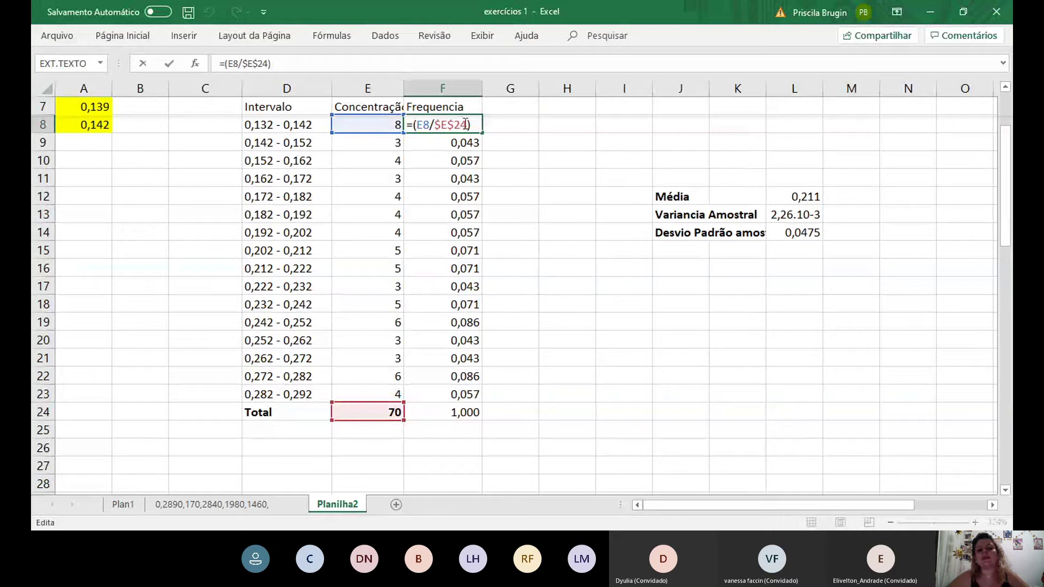
left_click(546, 128)
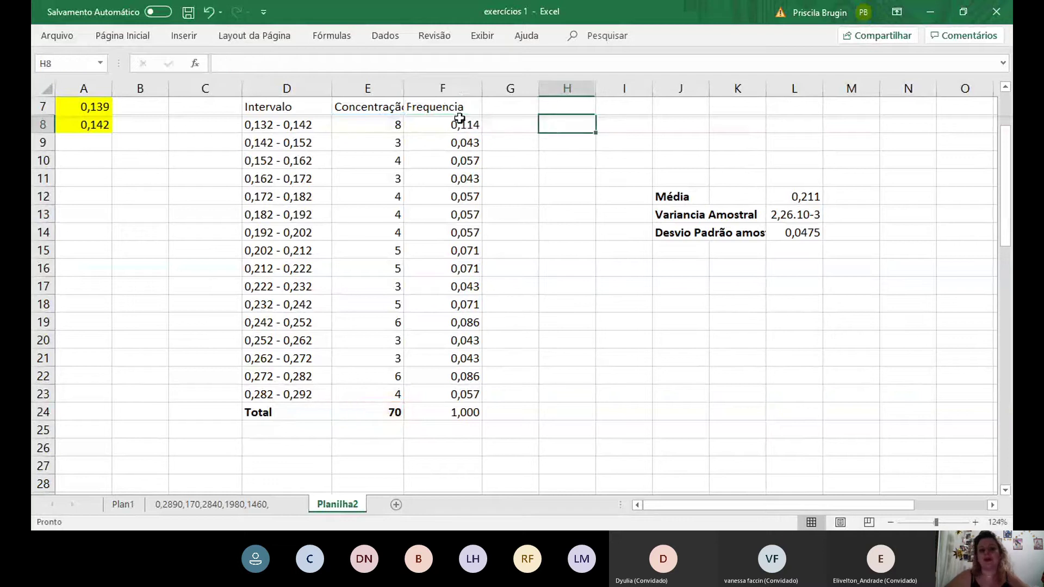
left_click(384, 126)
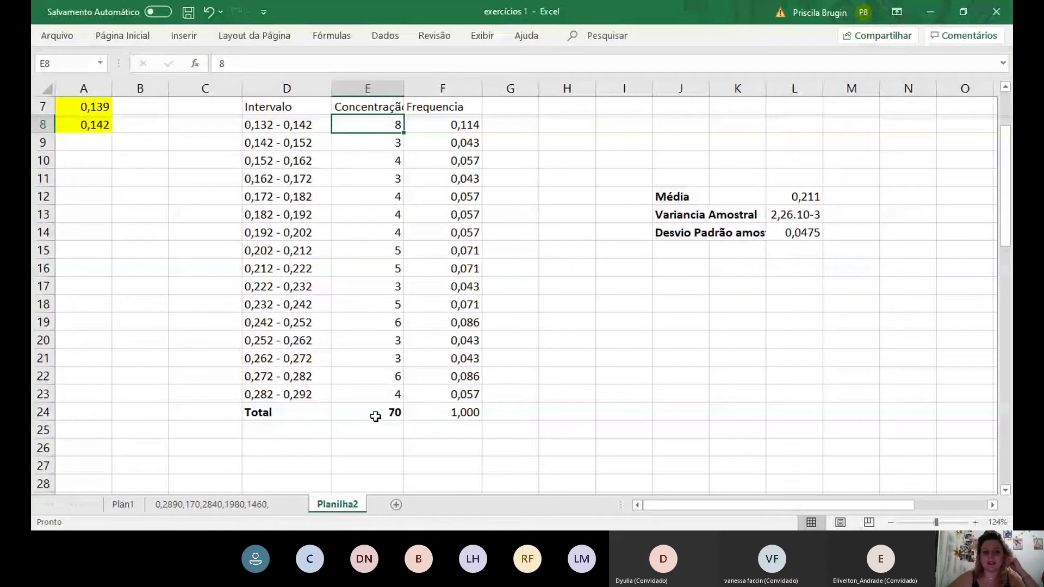
left_click(465, 121)
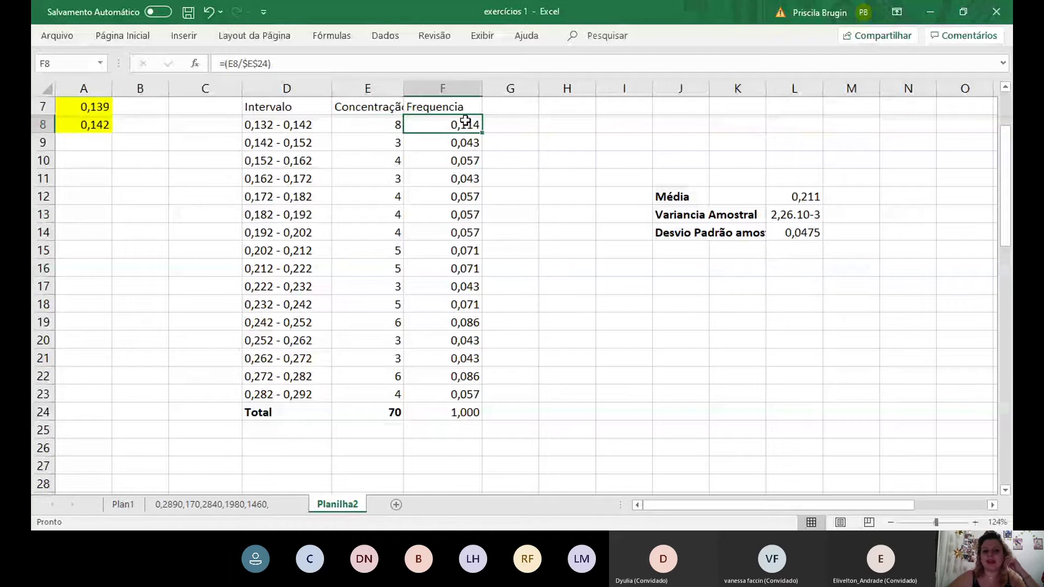
double_click(466, 122)
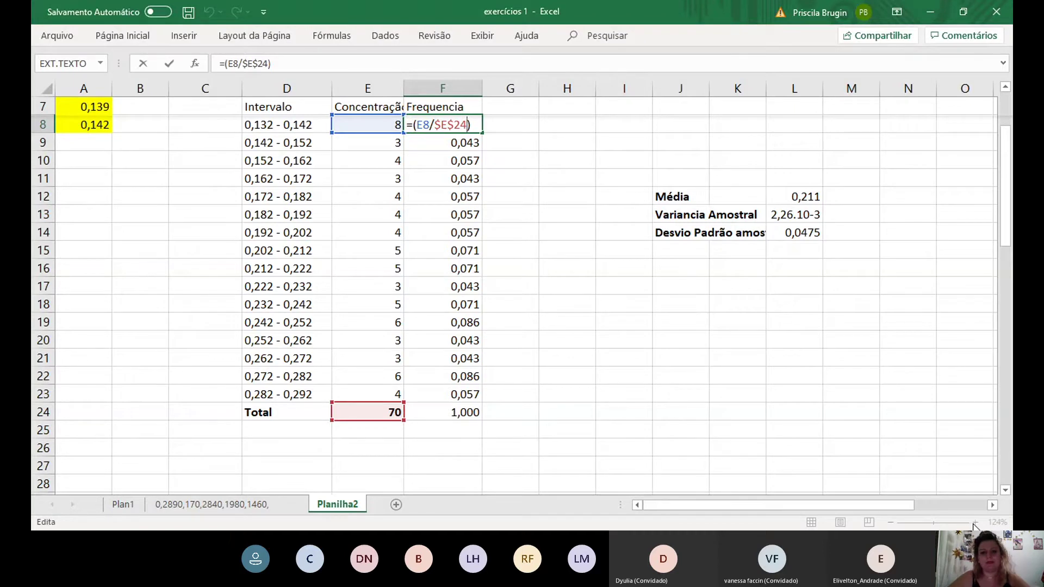
key("ctrl+Return")
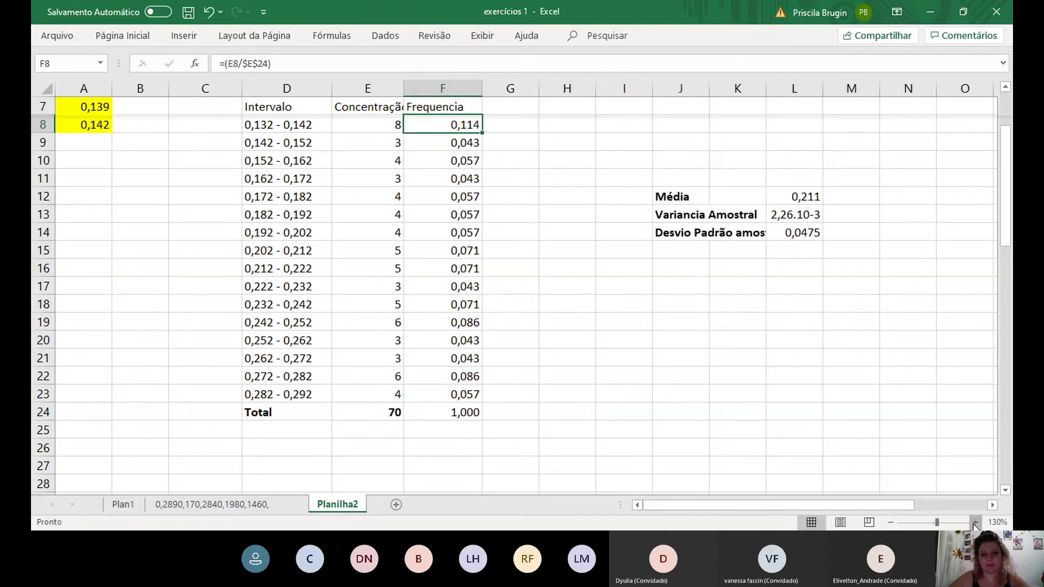
Replace the first relative frequency in F8 with the formula =(E8/E24)
left_click(975, 522)
left_click(975, 522)
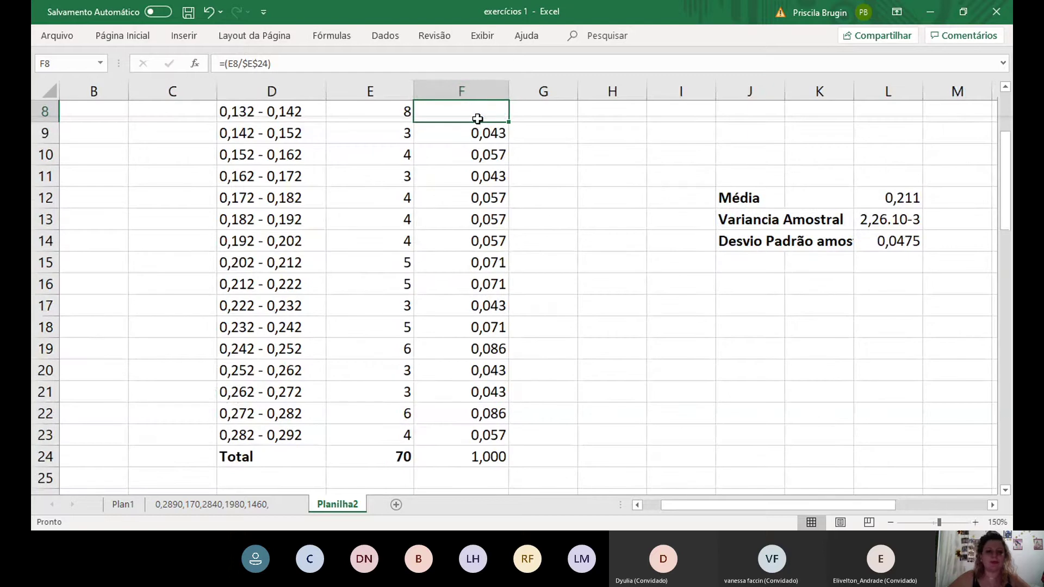
key("Delete")
type("=")
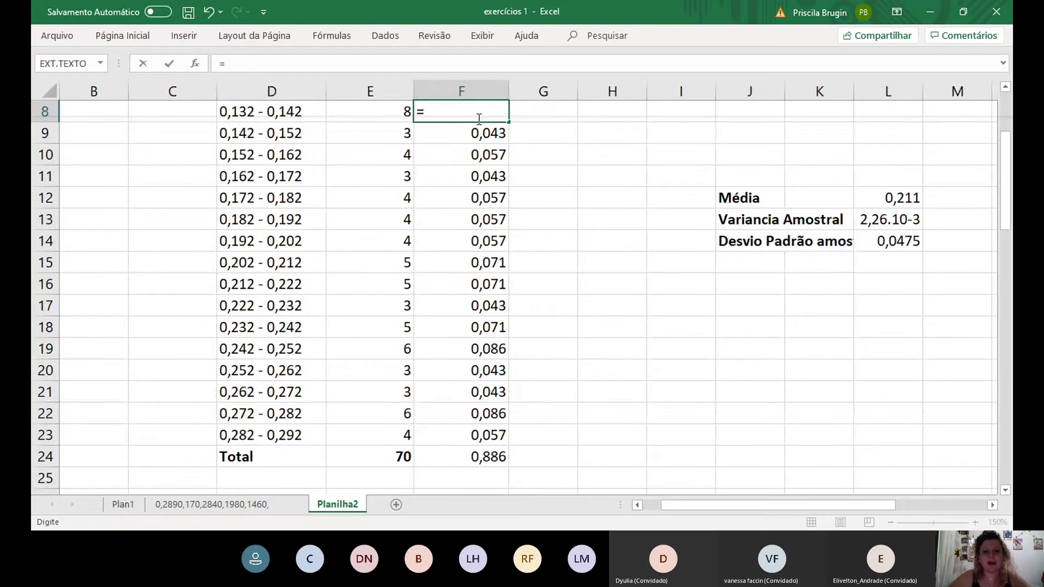
type("(")
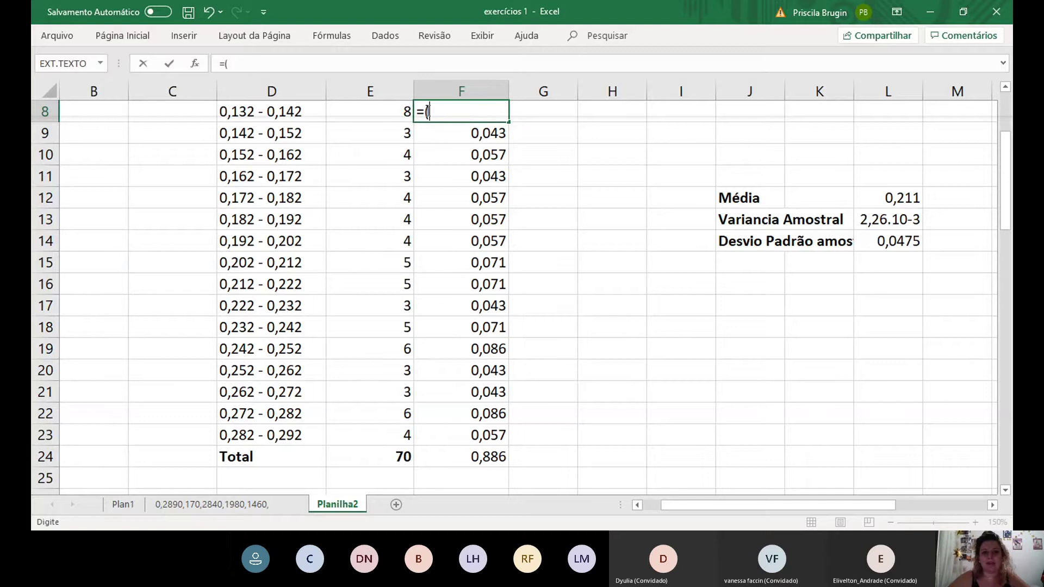
left_click(390, 111)
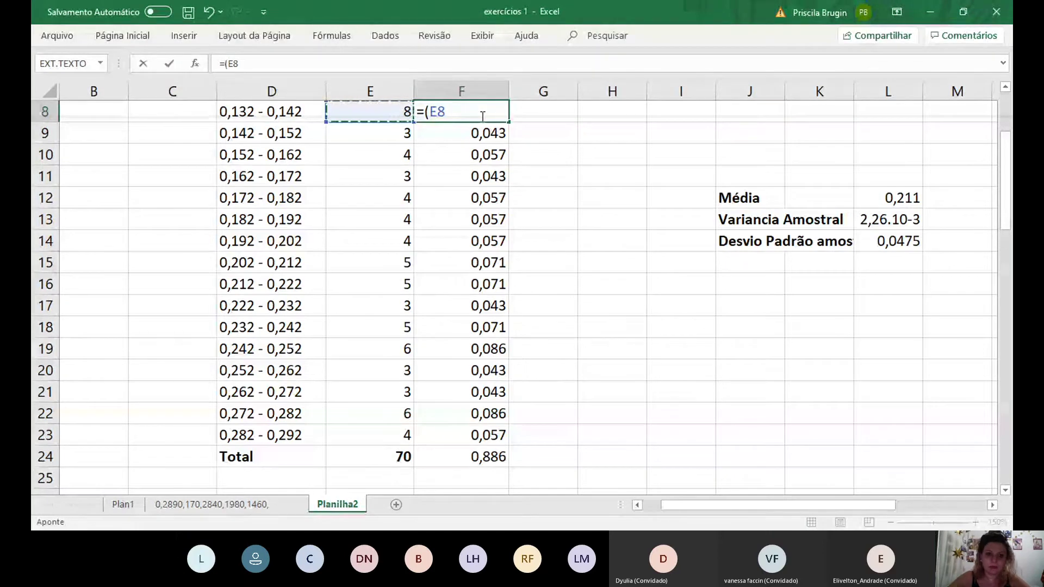
type("/")
left_click(381, 457)
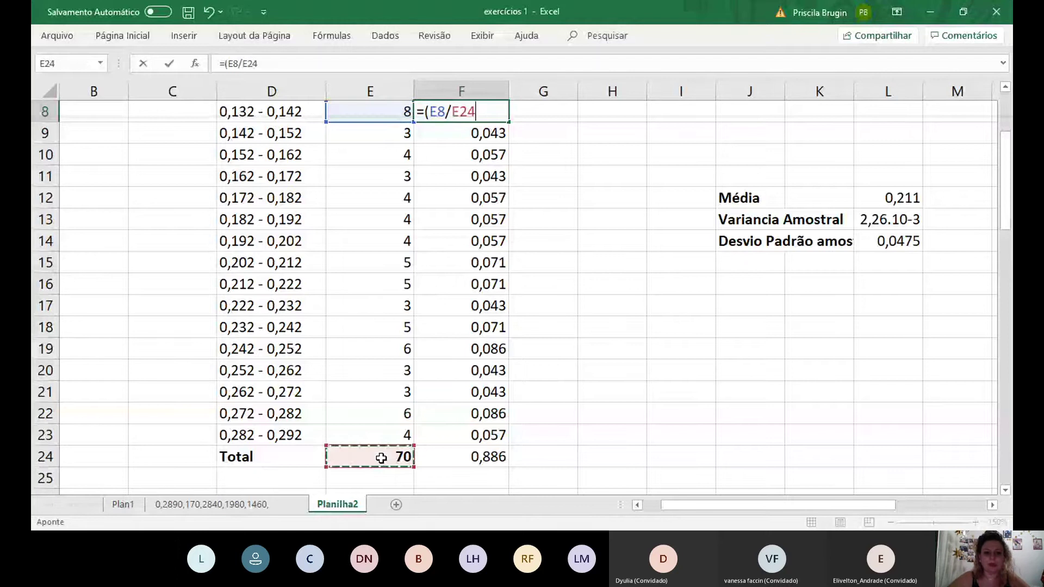
type(")")
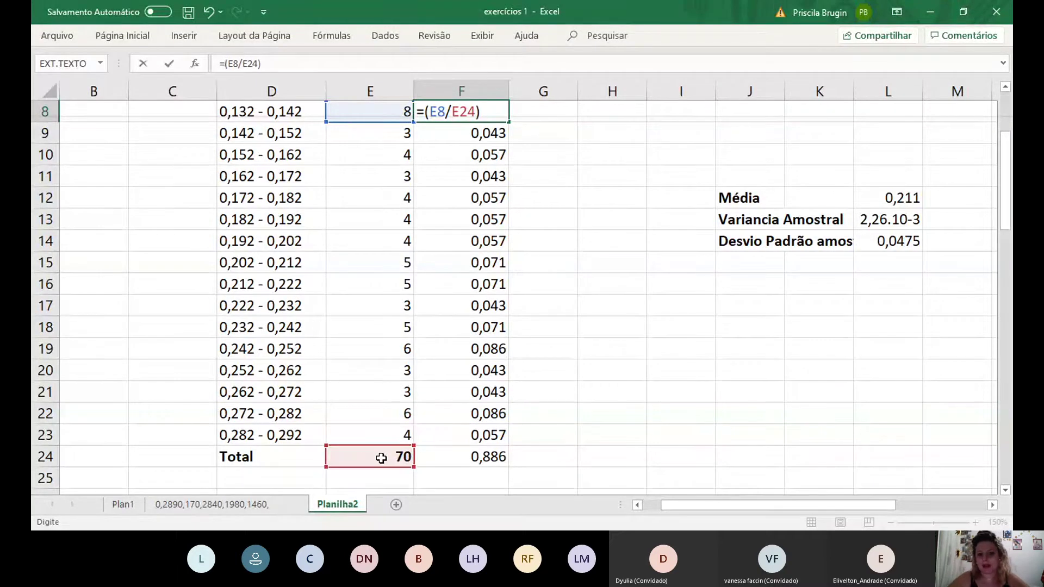
key("Return")
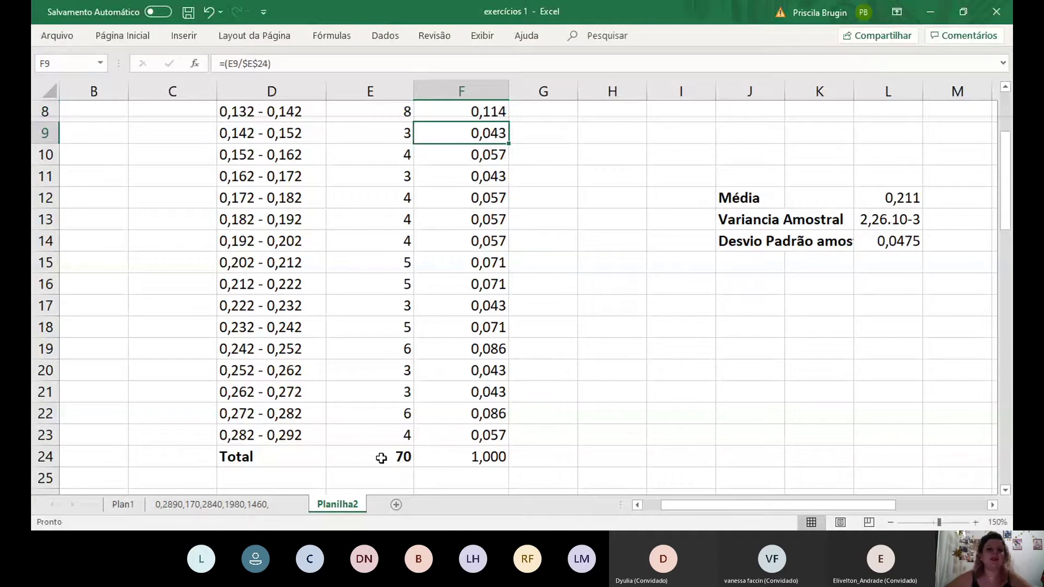
Try to fill the F8 formula with its relative total reference down to F23, and inspect the references in F9
double_click(471, 116)
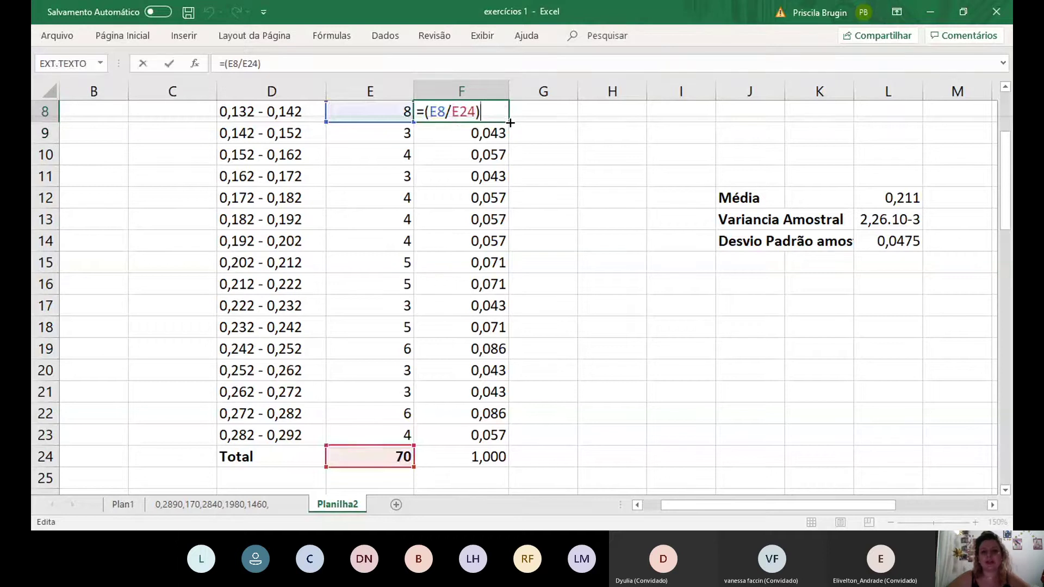
mouse_move(510, 123)
left_mouse_down()
mouse_move(500, 204)
mouse_move(508, 444)
left_mouse_up()
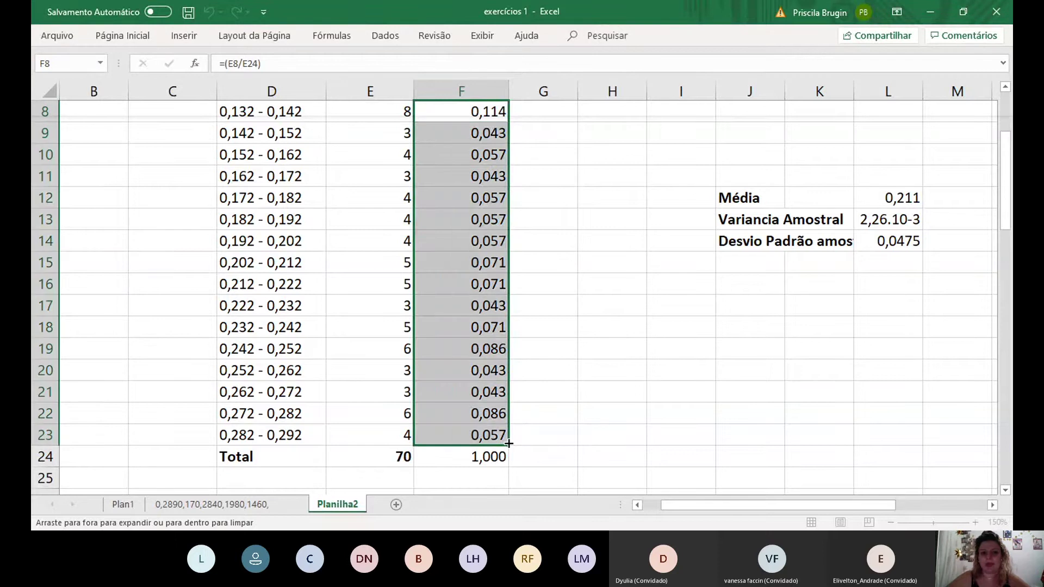
double_click(431, 133)
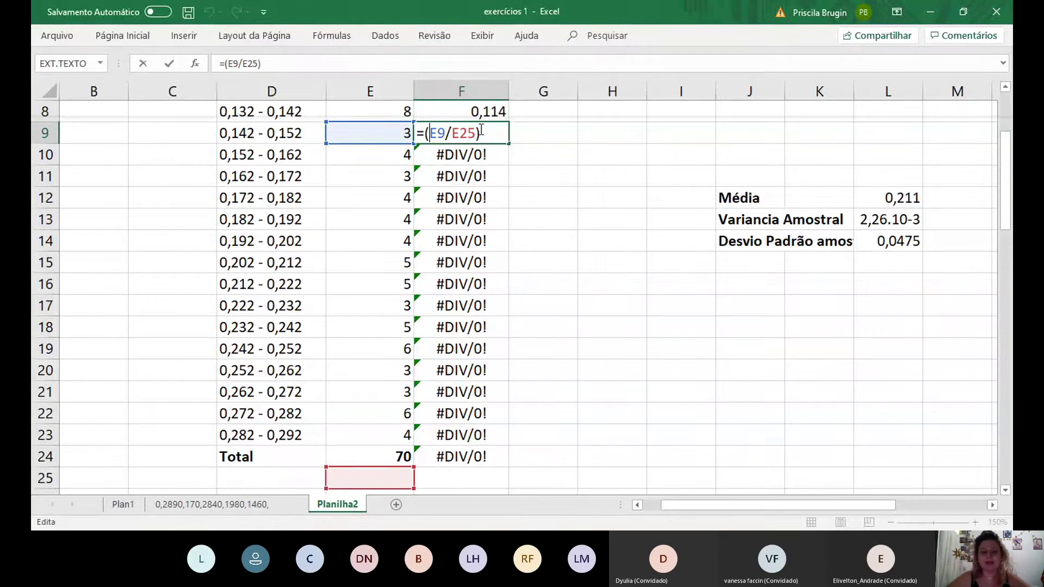
left_click(483, 113)
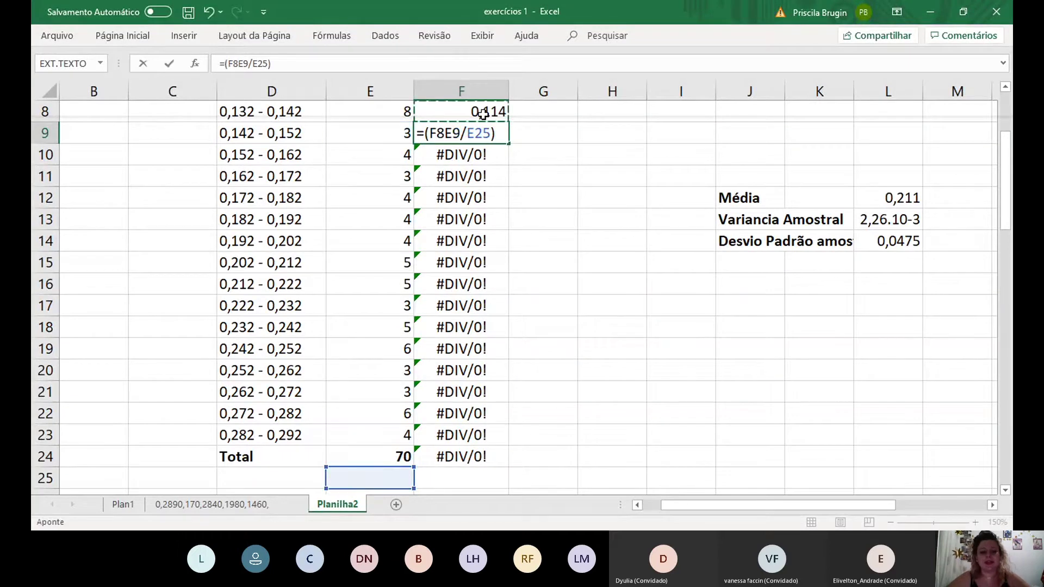
key("Escape")
Make the total reference in F8 absolute, =(E8/$E$24), and fill the formula down through F23
double_click(484, 113)
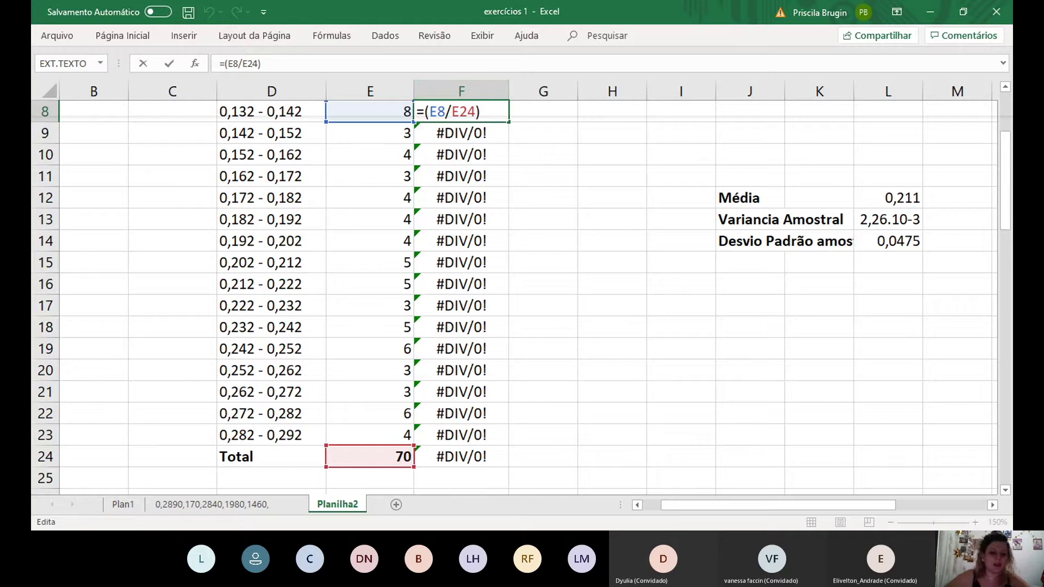
type("$")
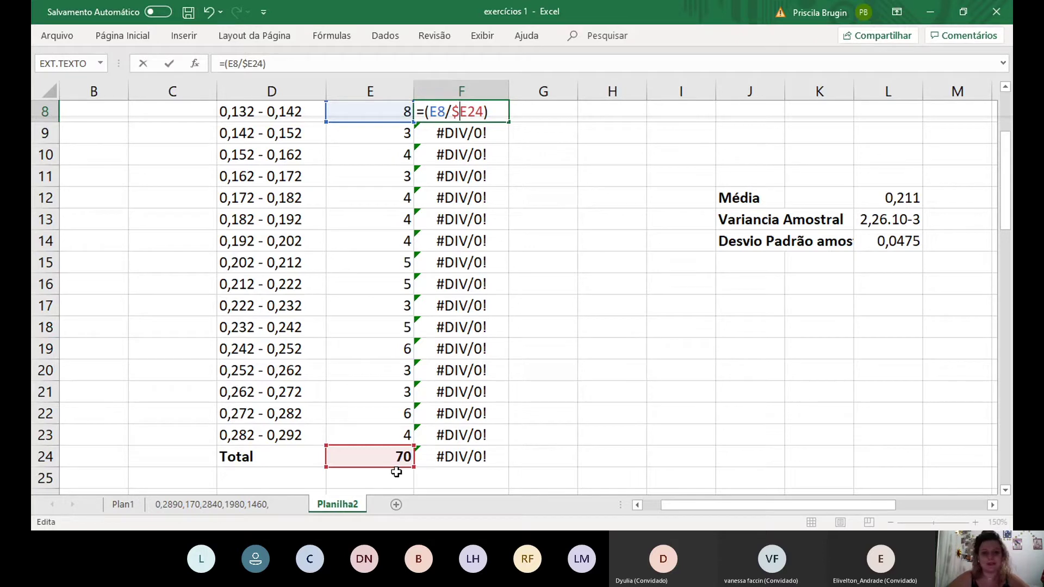
key("Right")
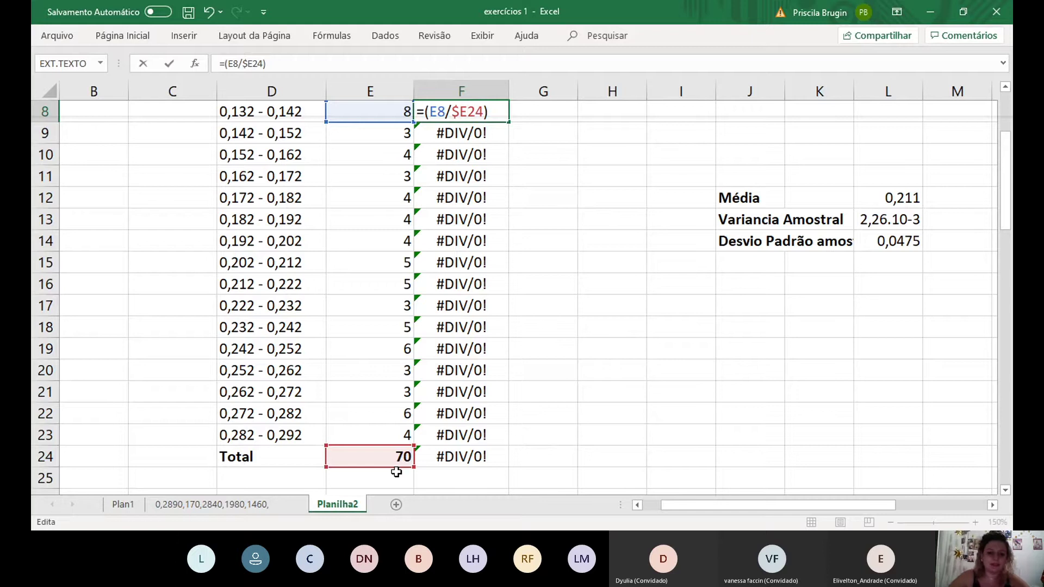
type("$")
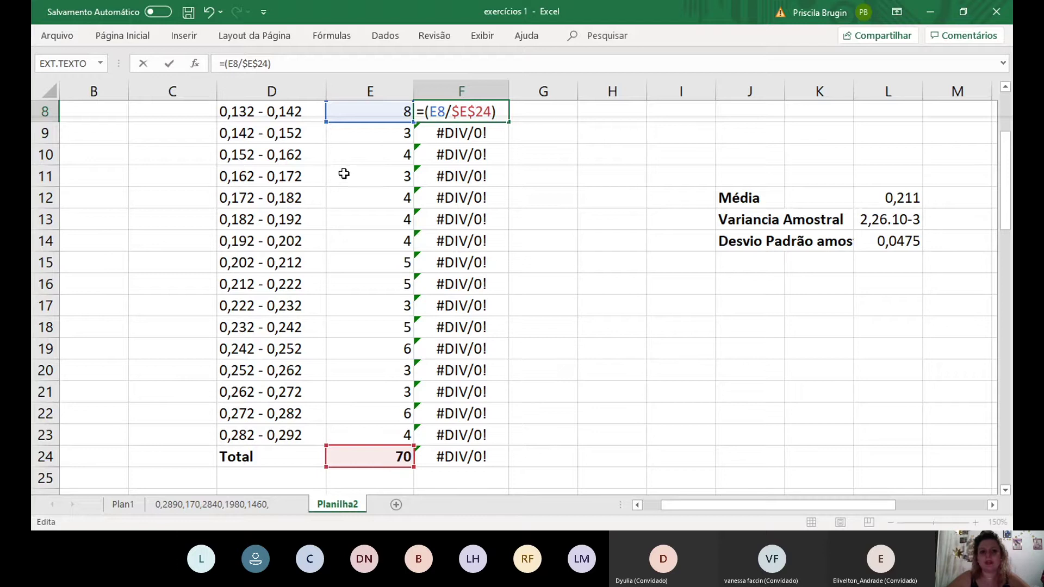
key("Return")
left_click(492, 116)
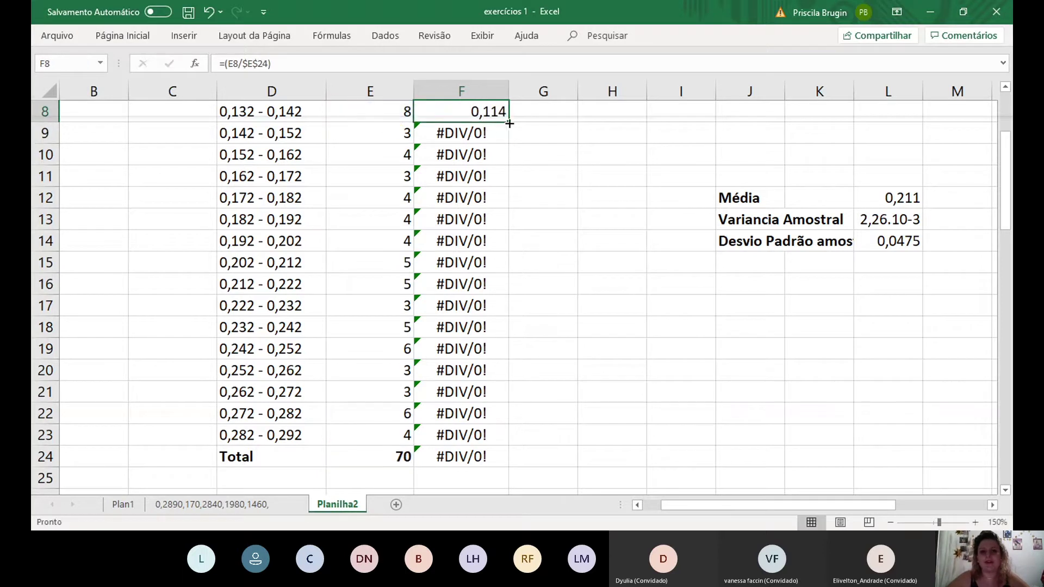
left_click_drag(509, 123, 500, 433)
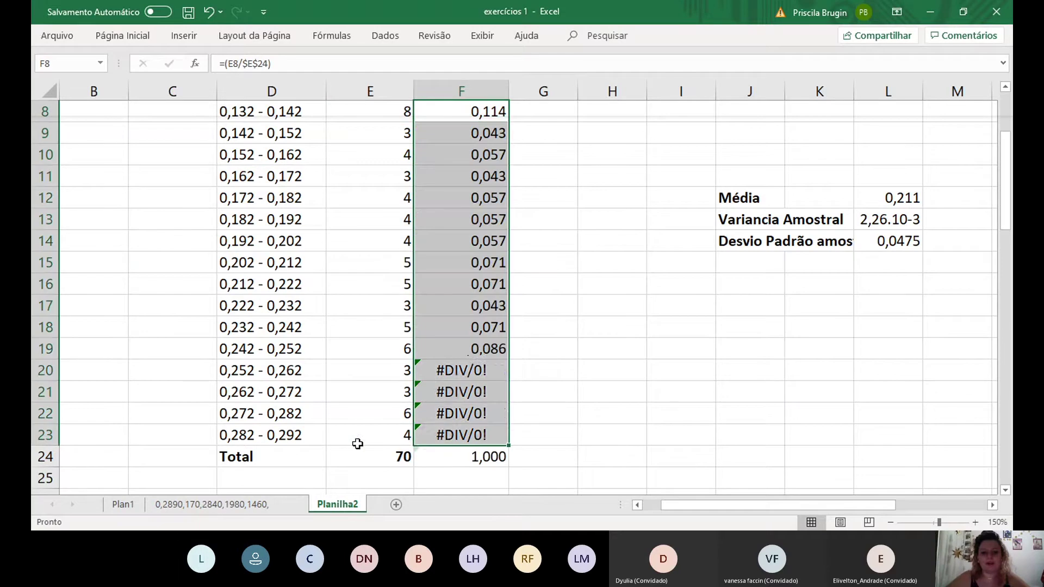
Inspect the filled relative frequency formulas in F19 and F14
left_click(474, 353)
double_click(477, 353)
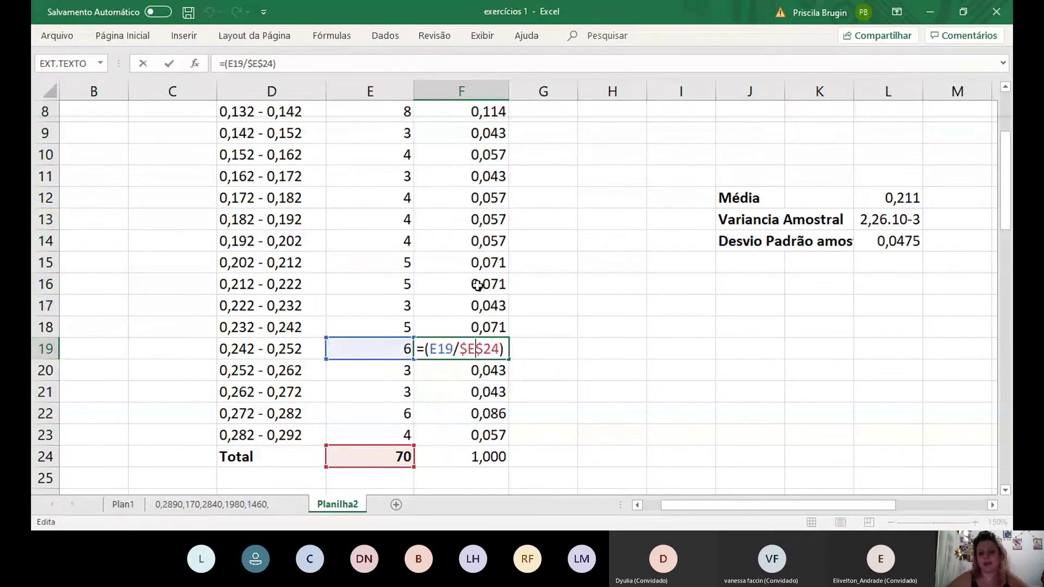
double_click(481, 239)
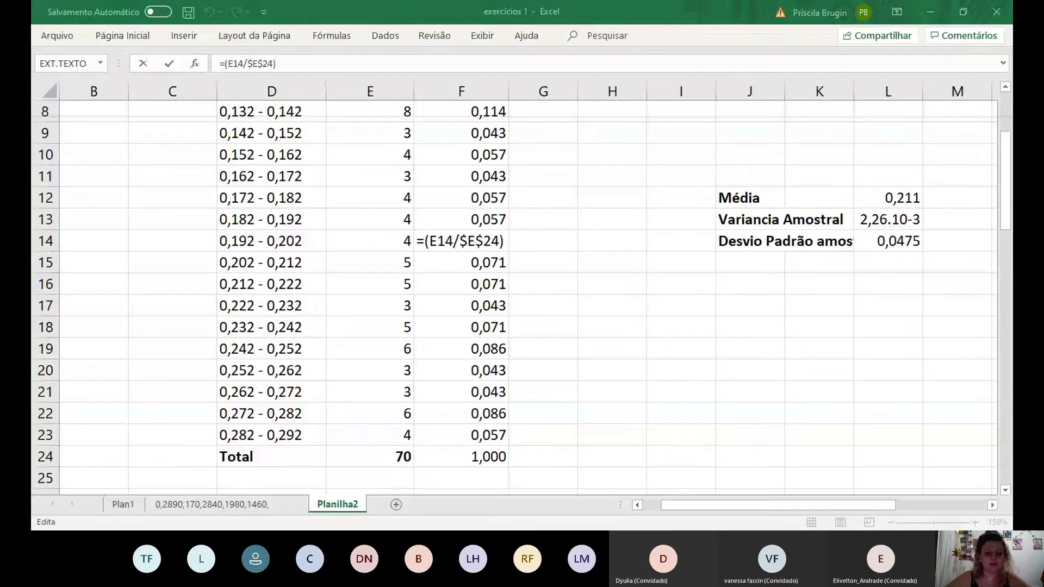
Try to total the relative frequencies in F24 by adding F8, F9 and F10 one by one, and erase everything after the equals sign
left_click(479, 455)
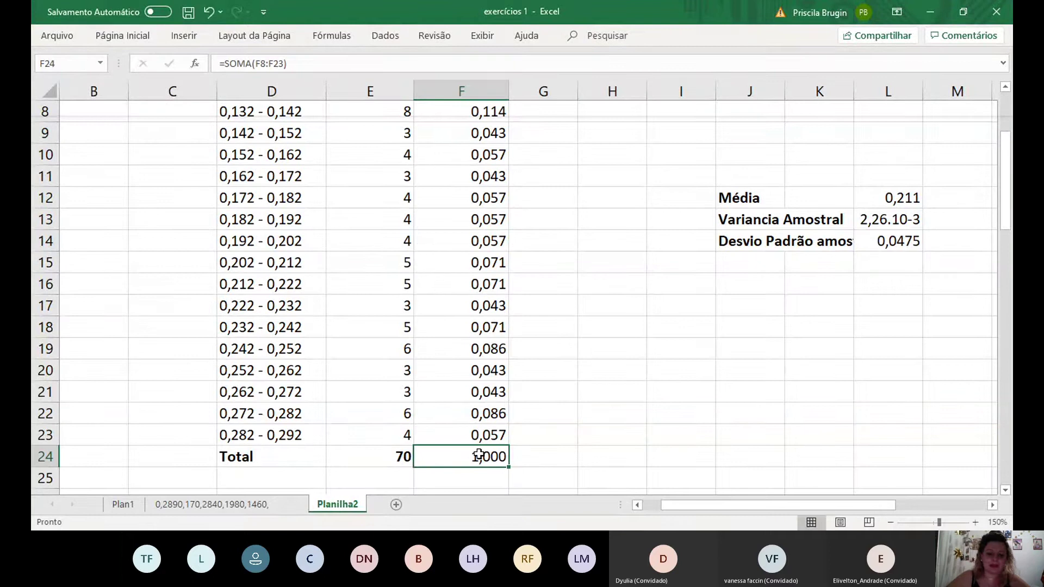
type("=(")
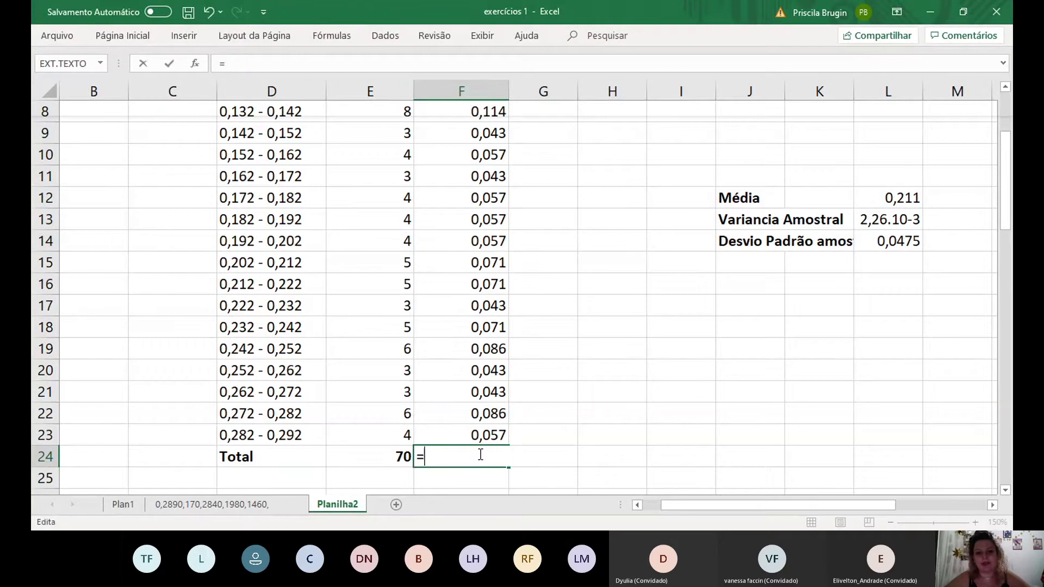
left_click(482, 111)
type("+")
left_click(492, 133)
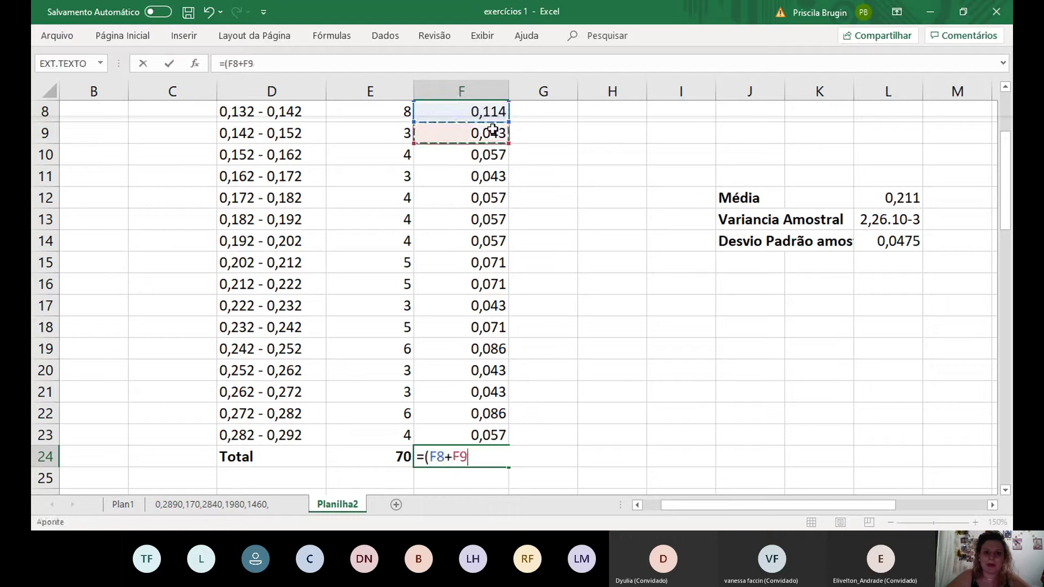
type("+")
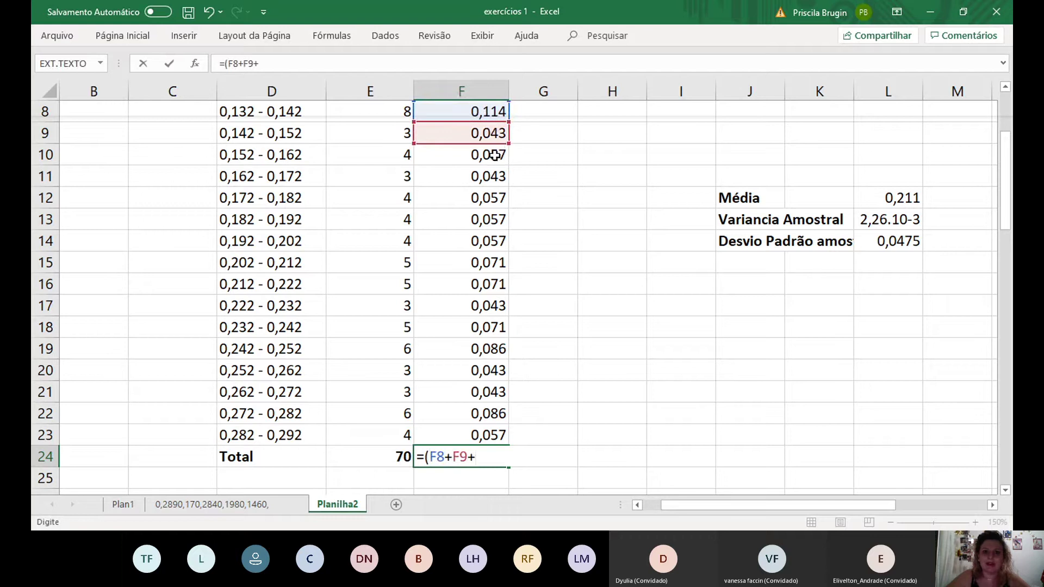
left_click(494, 155)
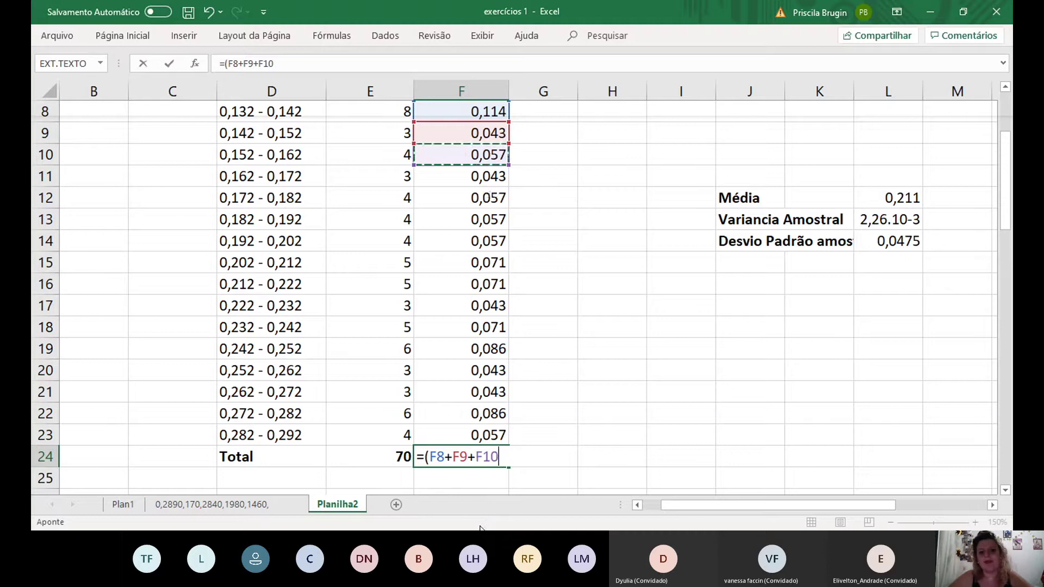
key("BackSpace")
key("BackSpace")
key("BackSpace")
key("BackSpace")
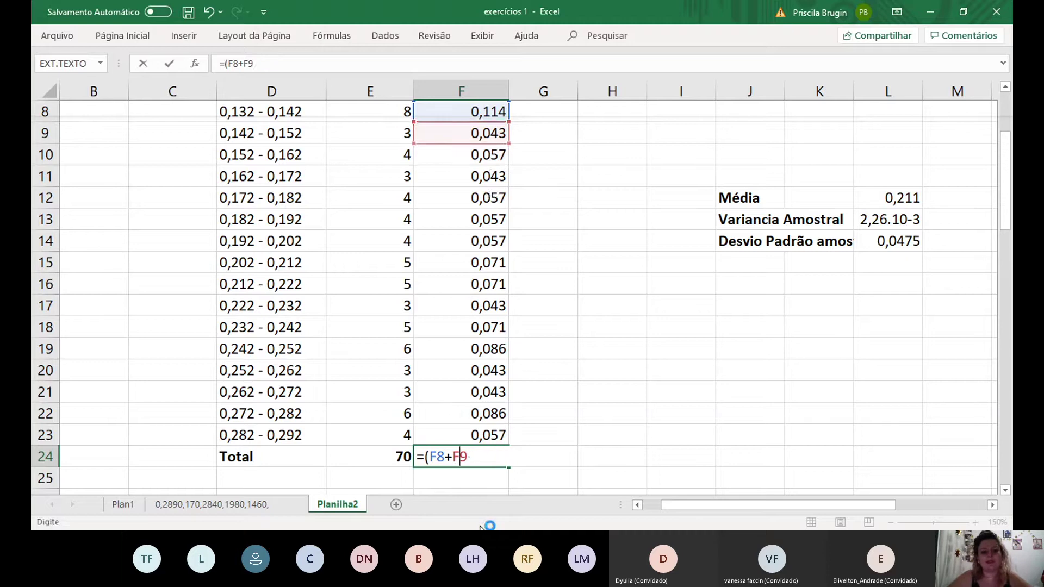
key("BackSpace")
key("BackSpace")
key("BackSpace")
key("BackSpace")
key("BackSpace")
key("BackSpace")
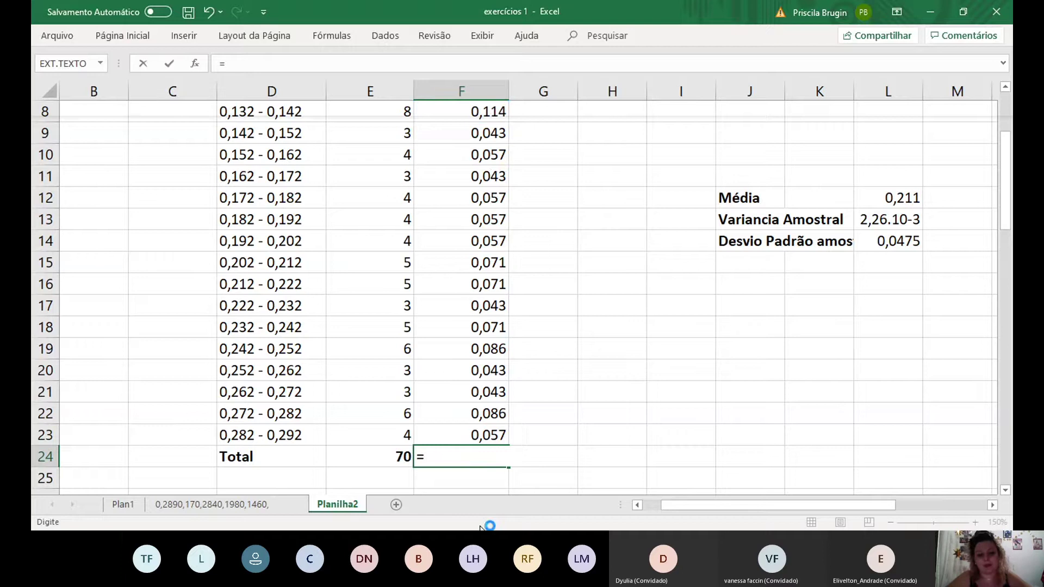
Complete the total in F24 with the sum formula =Soma(F8:F23)
type("S")
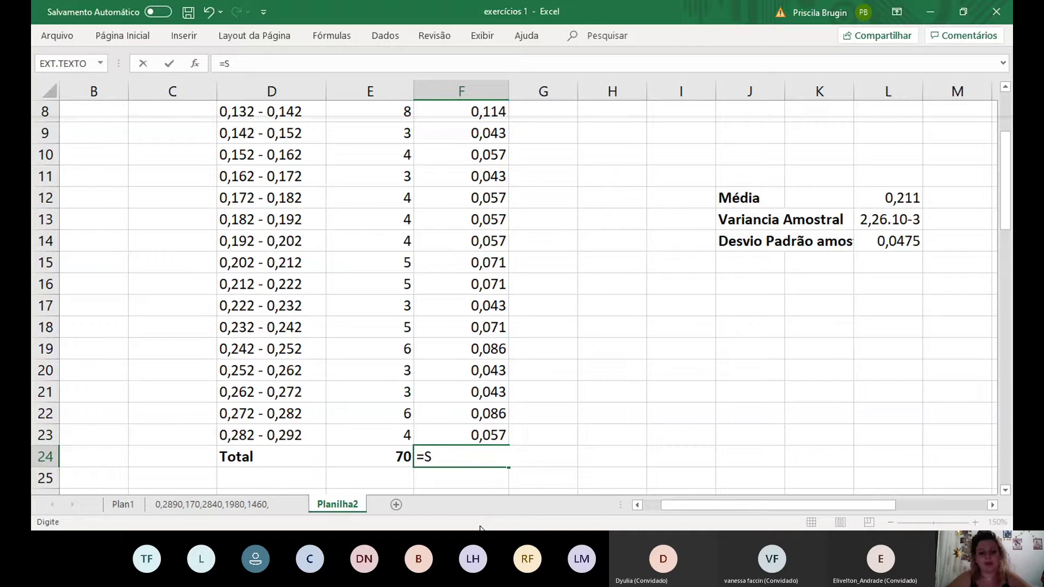
type("oma")
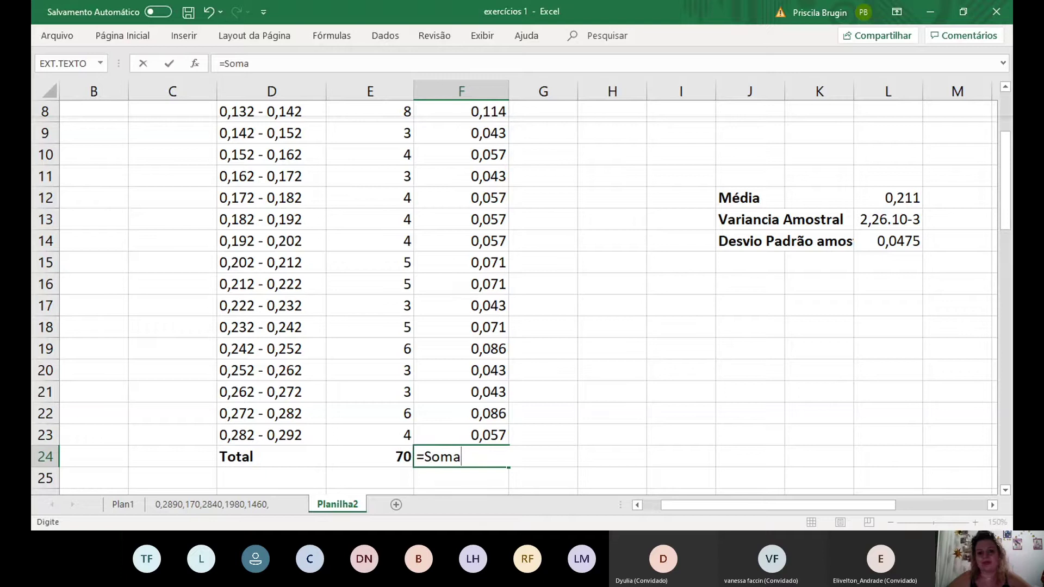
type("(")
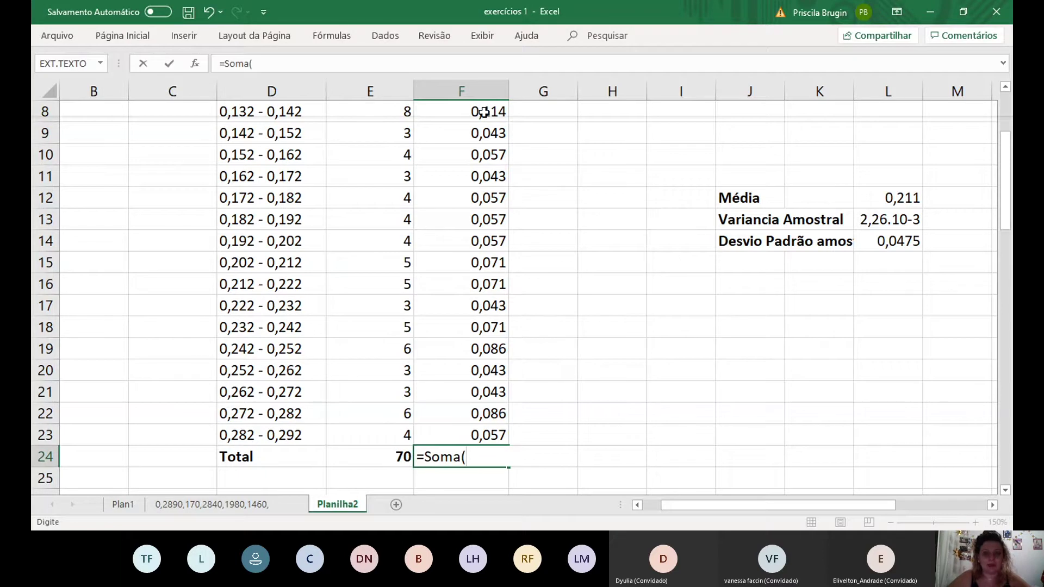
left_click_drag(483, 112, 479, 439)
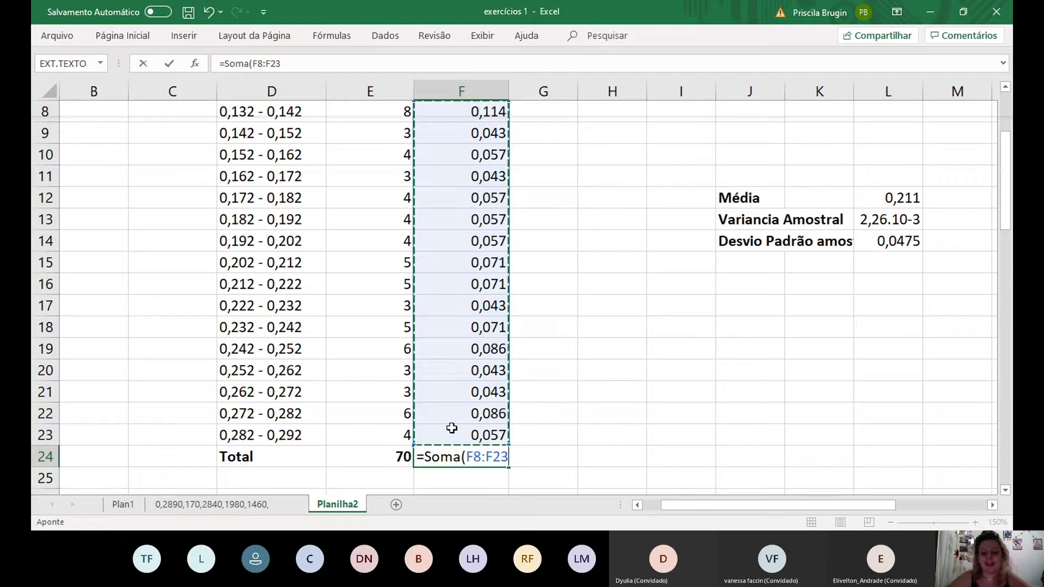
type(")")
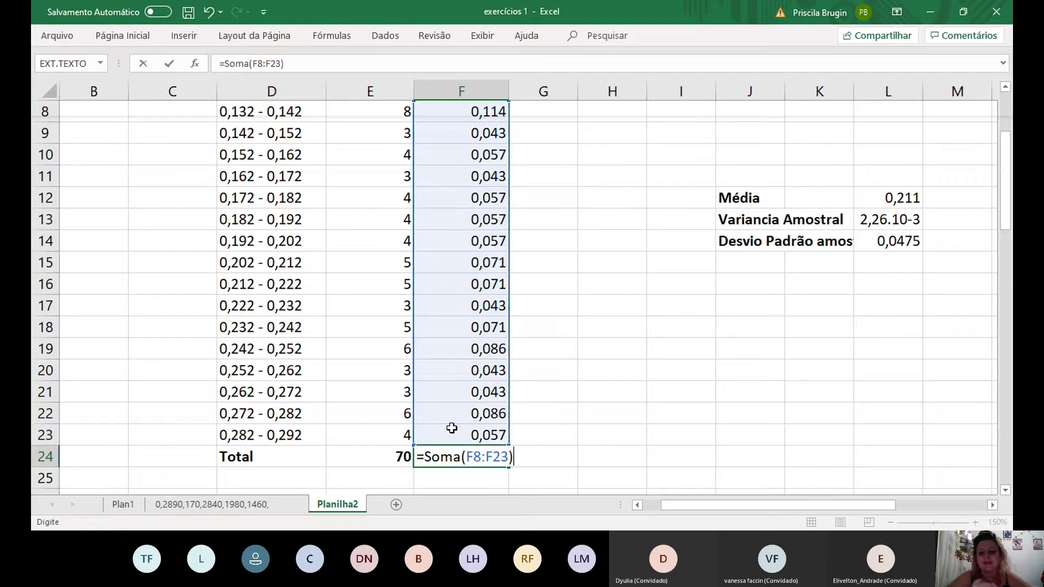
key("Return")
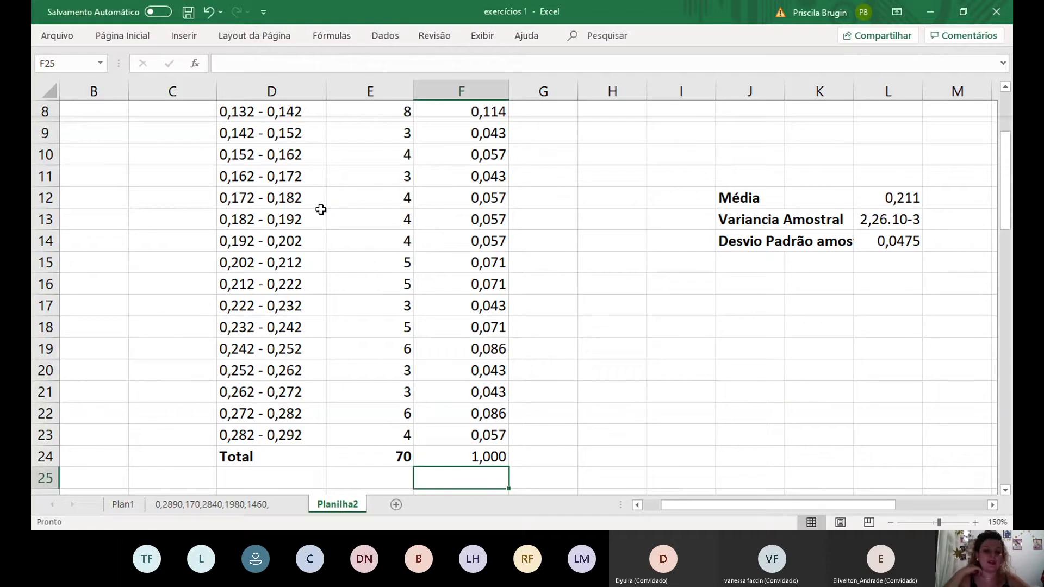
Check the range referenced by the sum formula in F24, leaving it as it is
left_click(471, 457)
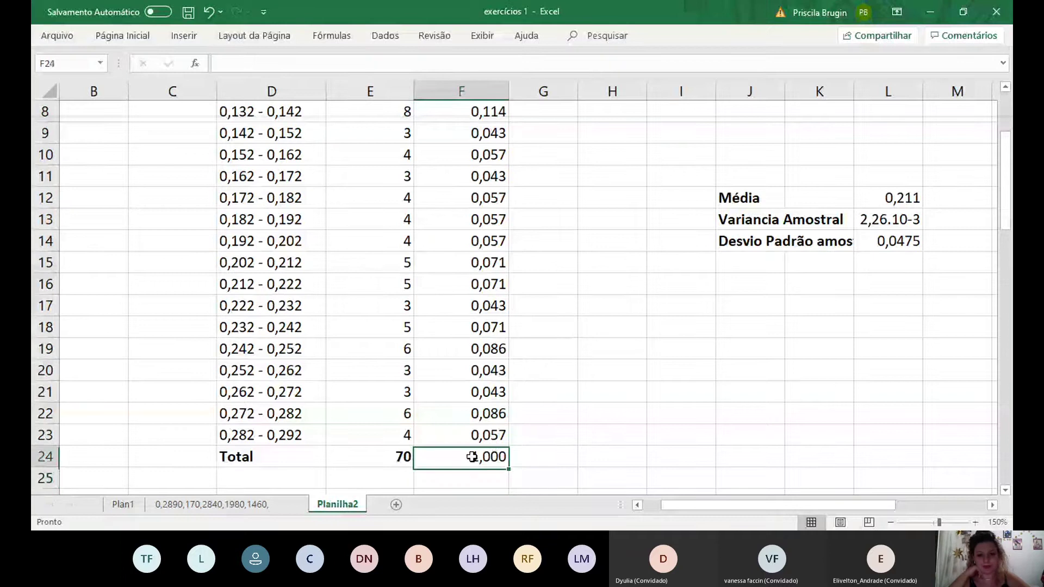
double_click(472, 457)
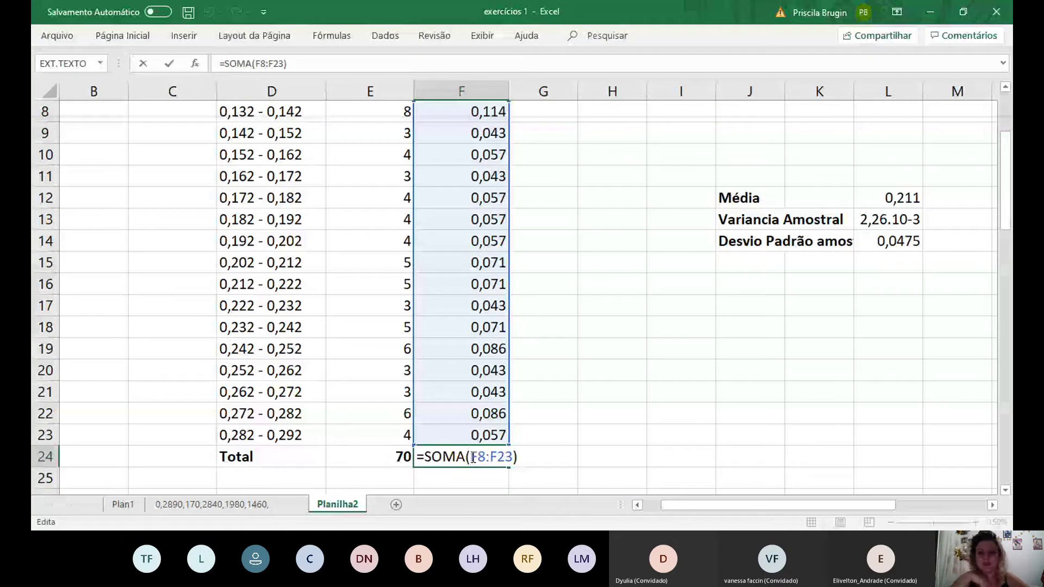
key("Escape")
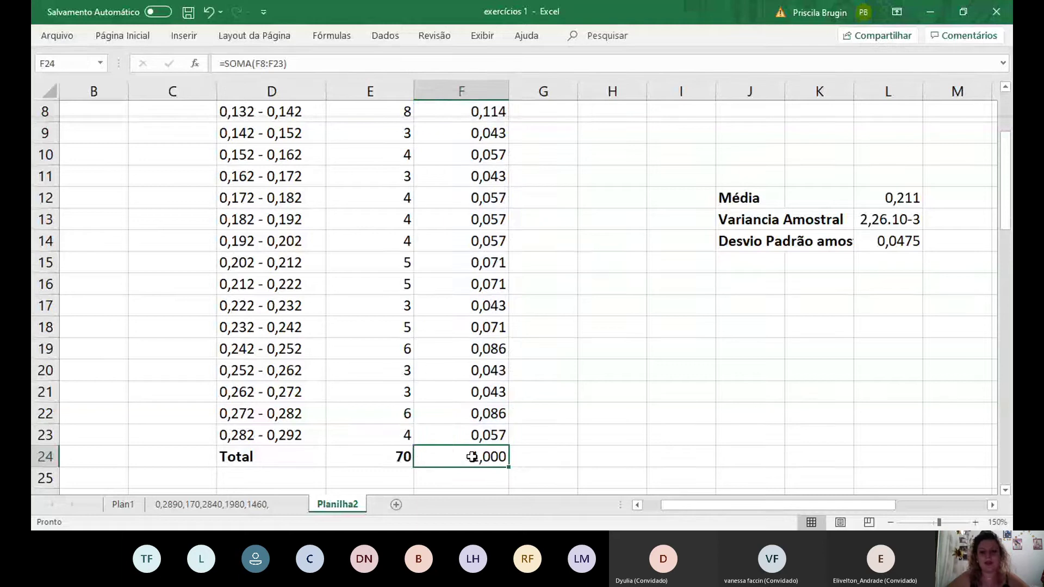
Examine the frequency table, the summary statistics beside it and the colour-grouped concentration values above it
key("Right")
key("Right")
key("Right")
key("Right")
key("Right")
key("Right")
key("Right")
key("Right")
key("Up")
key("Up")
key("Up")
key("Up")
key("Up")
key("Up")
key("Up")
key("Up")
key("Up")
key("Up")
key("Up")
key("Up")
key("Up")
key("Up")
key("Up")
key("Up")
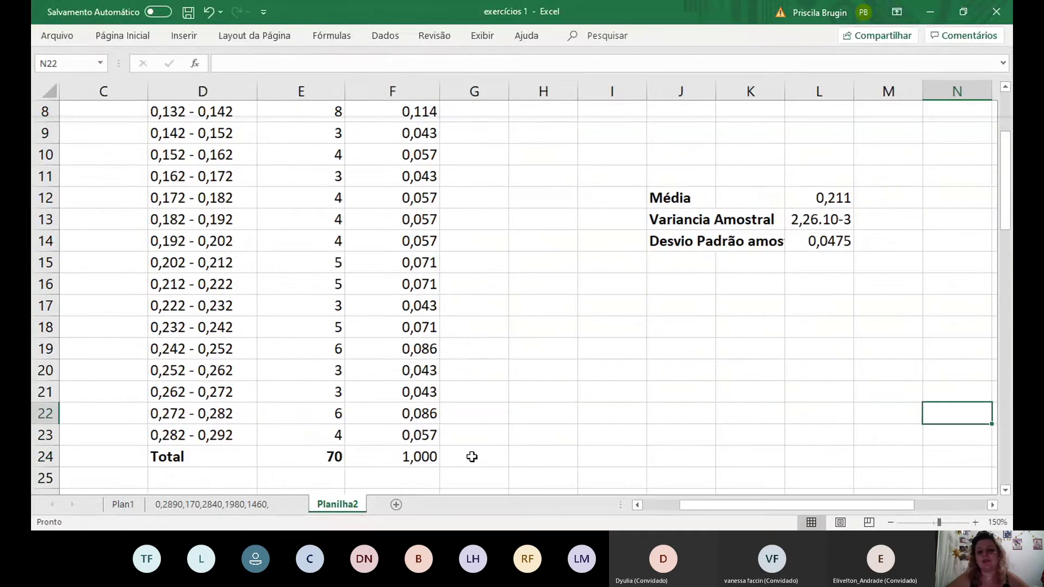
key("Up")
key("Up")
key("Up")
key("Up")
key("Up")
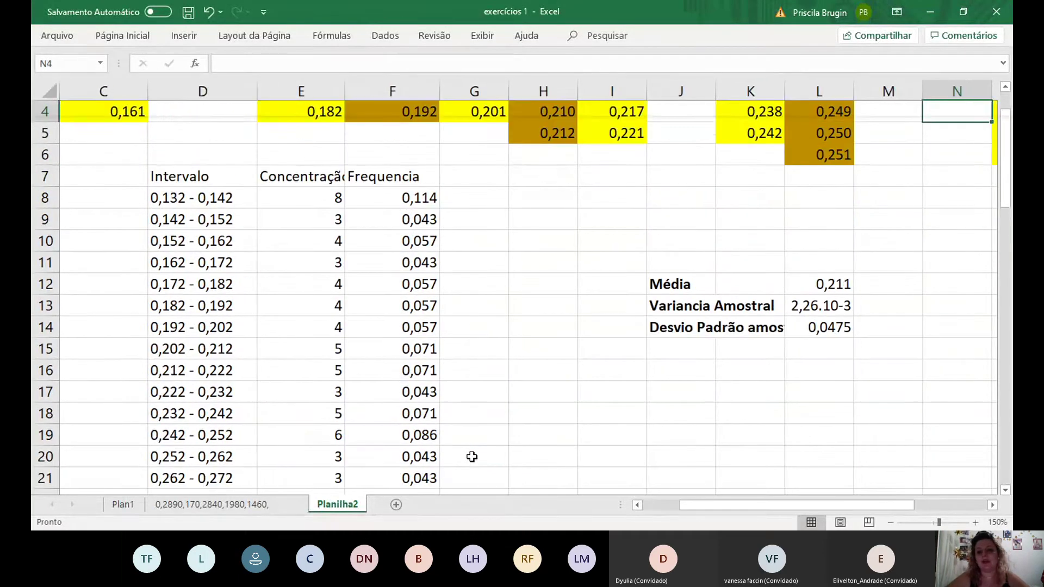
key("Down")
key("Down")
key("Down")
key("Down")
key("Down")
key("Down")
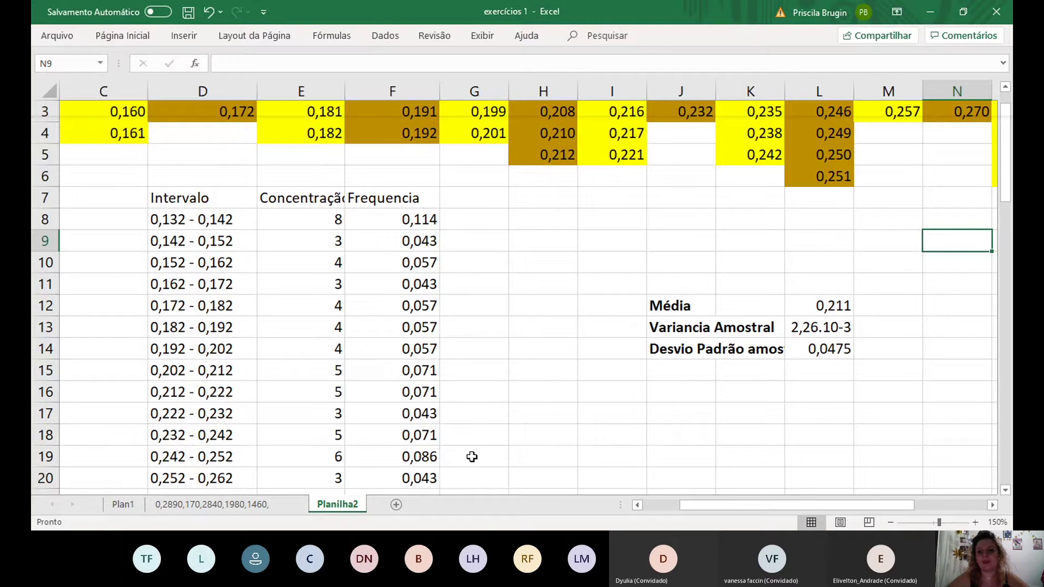
key("Up")
key("Up")
key("Up")
key("Up")
key("Up")
key("Up")
key("Up")
key("Up")
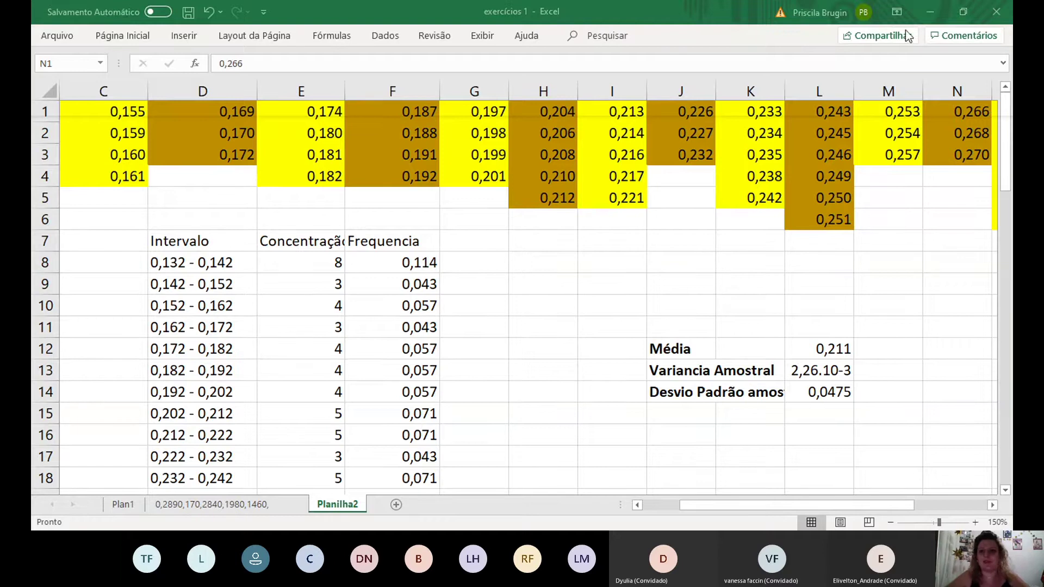
left_click(998, 22)
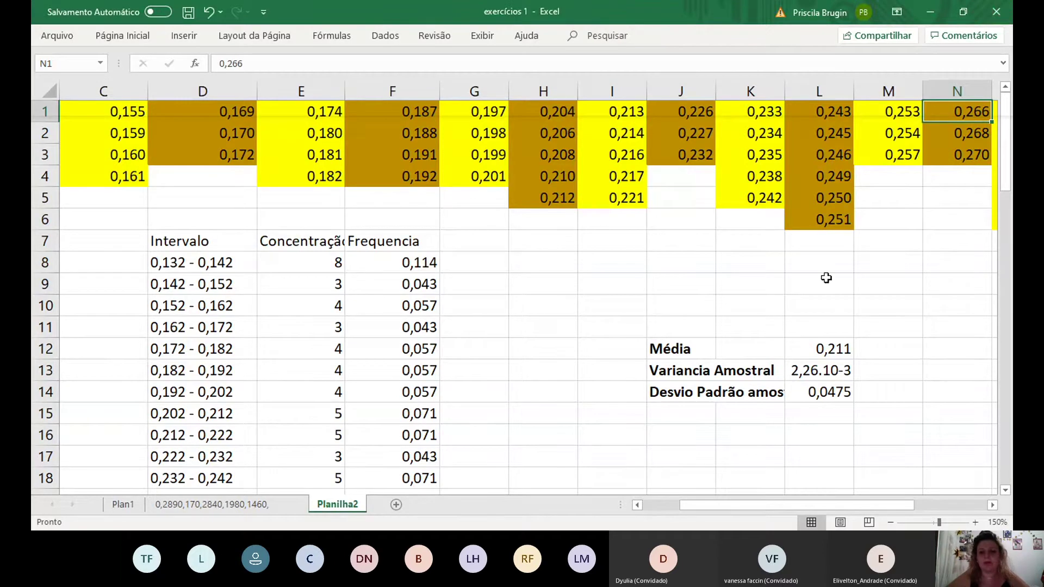
Inspect the mean, sample variance and sample standard deviation entries in rows 12 to 14, leaving them unedited
left_click(802, 342)
key("Right")
key("Right")
key("Right")
key("Right")
key("Right")
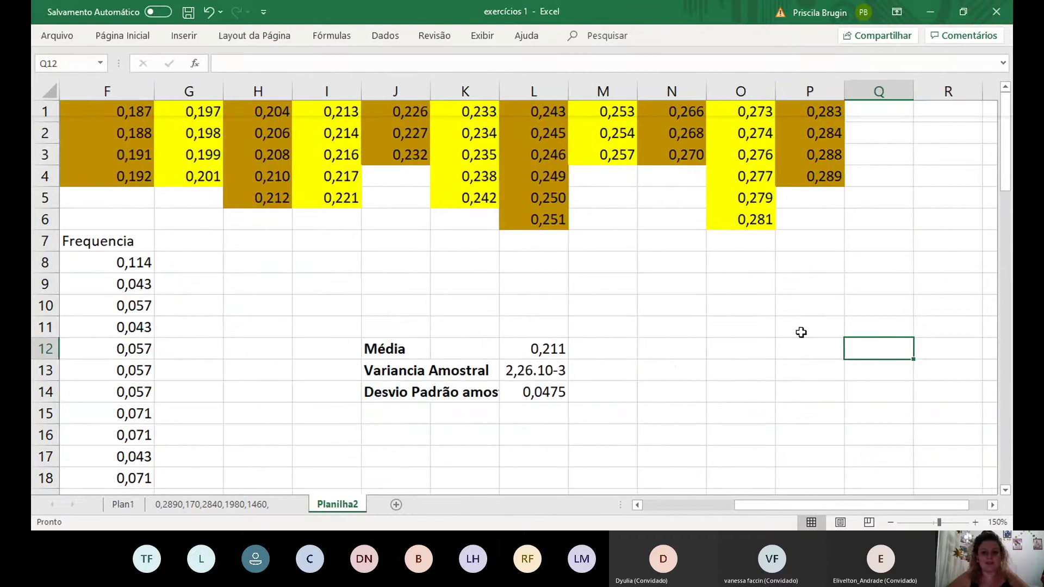
key("Left")
key("Left")
key("Left")
key("Left")
key("Left")
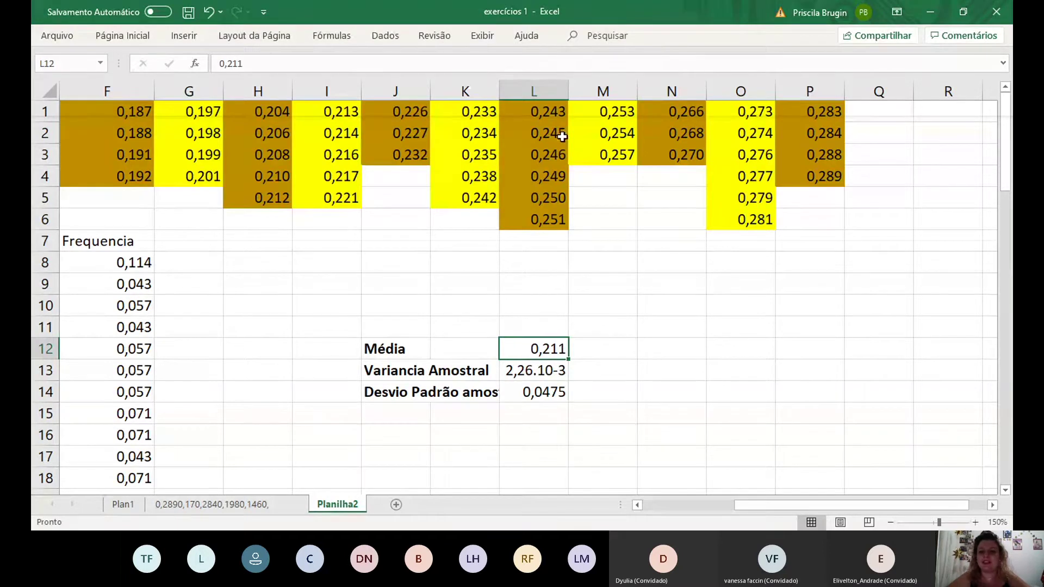
left_click(555, 371)
double_click(554, 370)
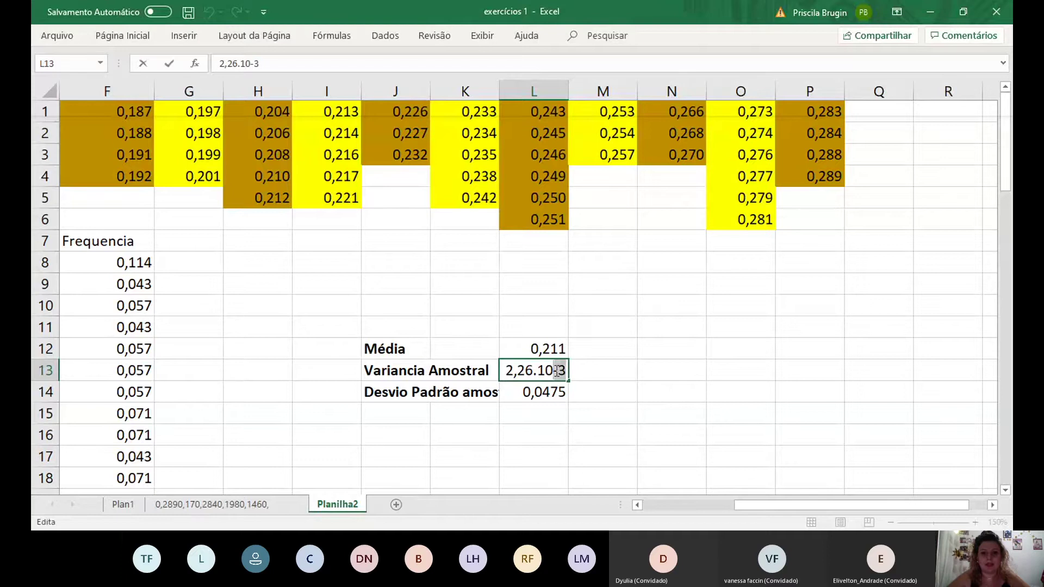
left_click(119, 37)
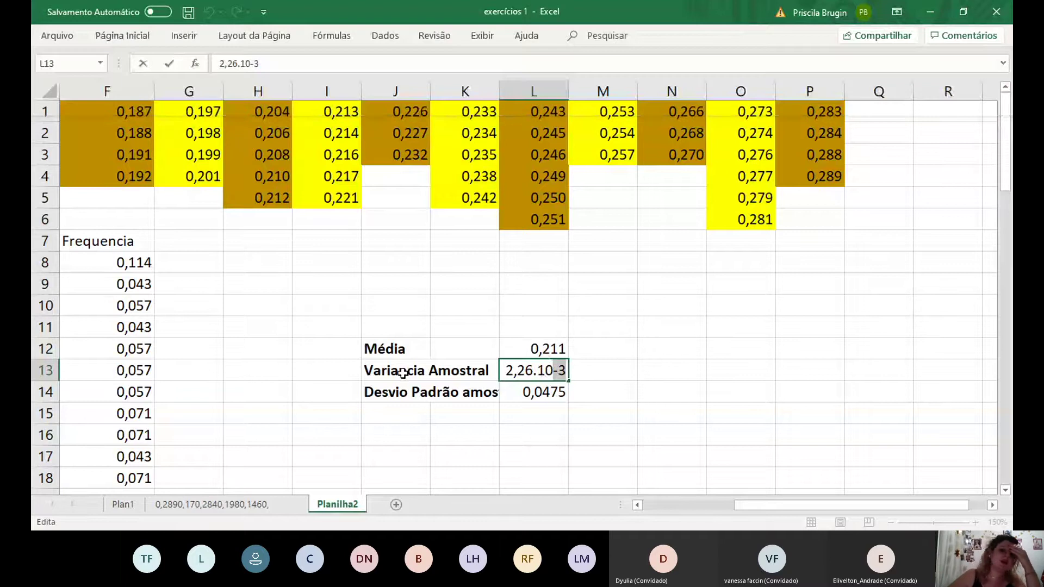
left_click(413, 393)
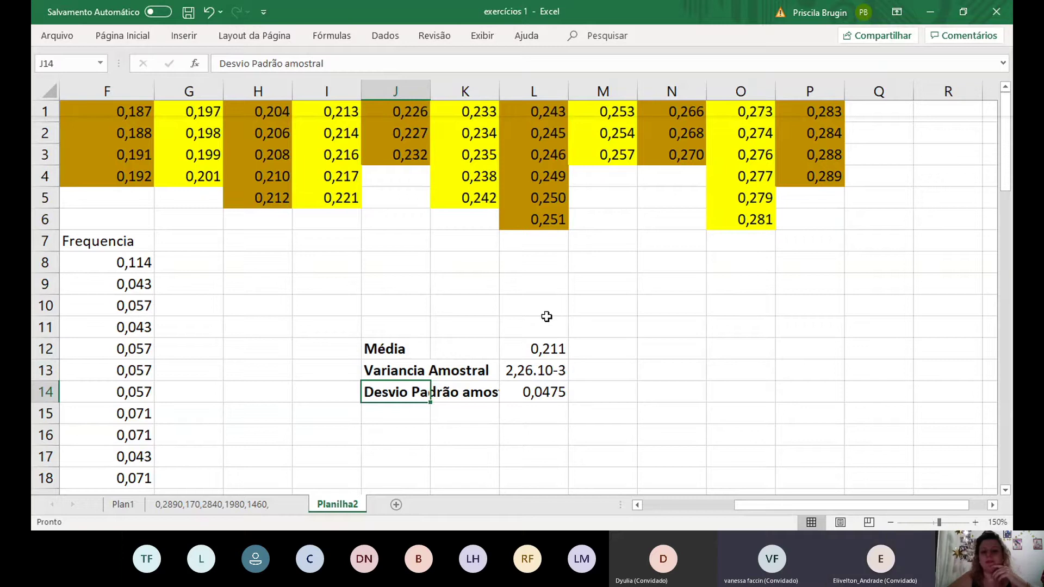
Review the relative frequency formula in F12 and the interval rows of column D down to D21
key("Left")
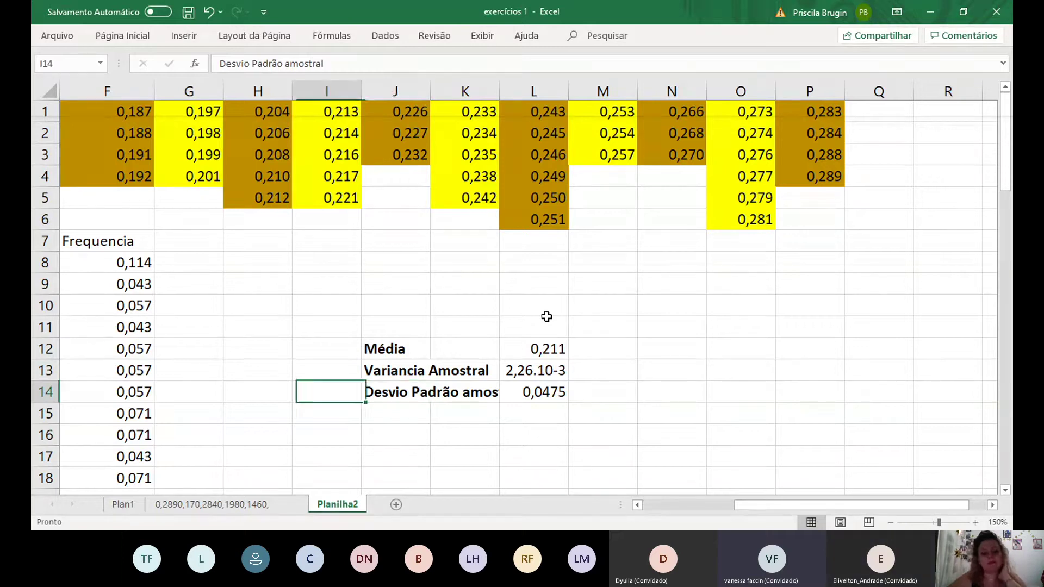
key("Left")
key("Left")
key("Left")
key("Left")
key("Left")
key("Left")
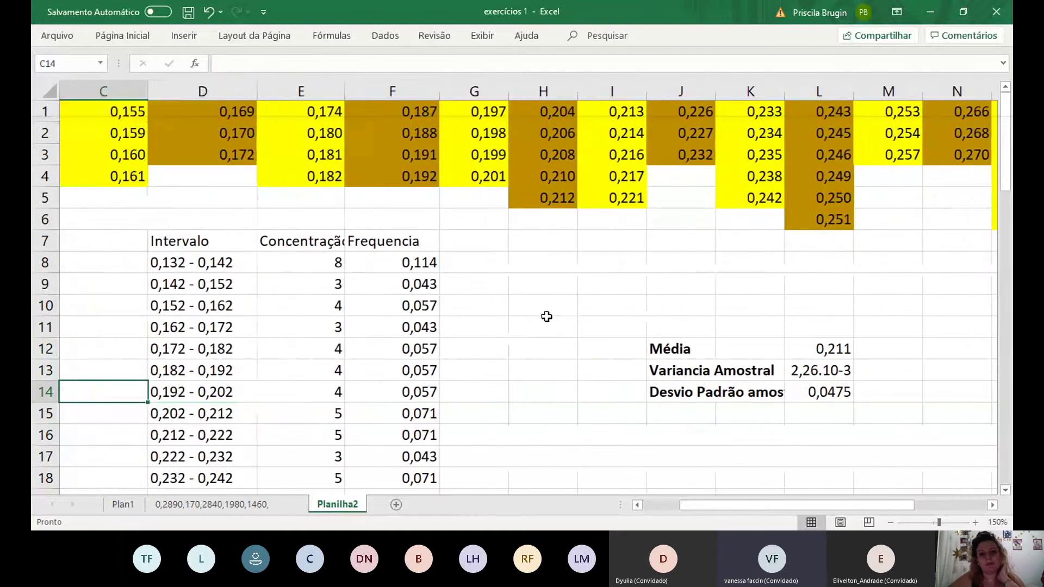
key("Left")
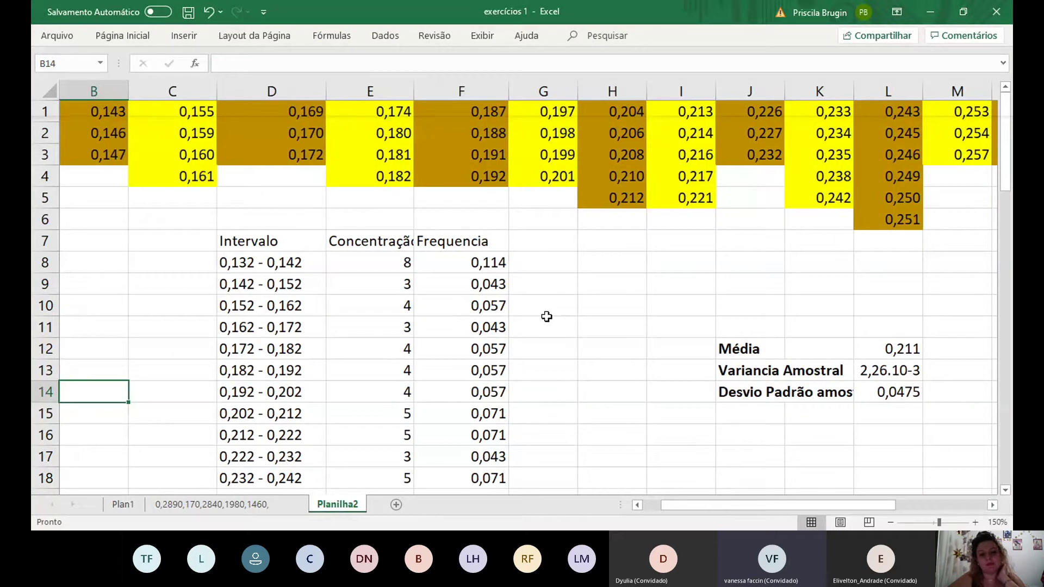
left_click(448, 351)
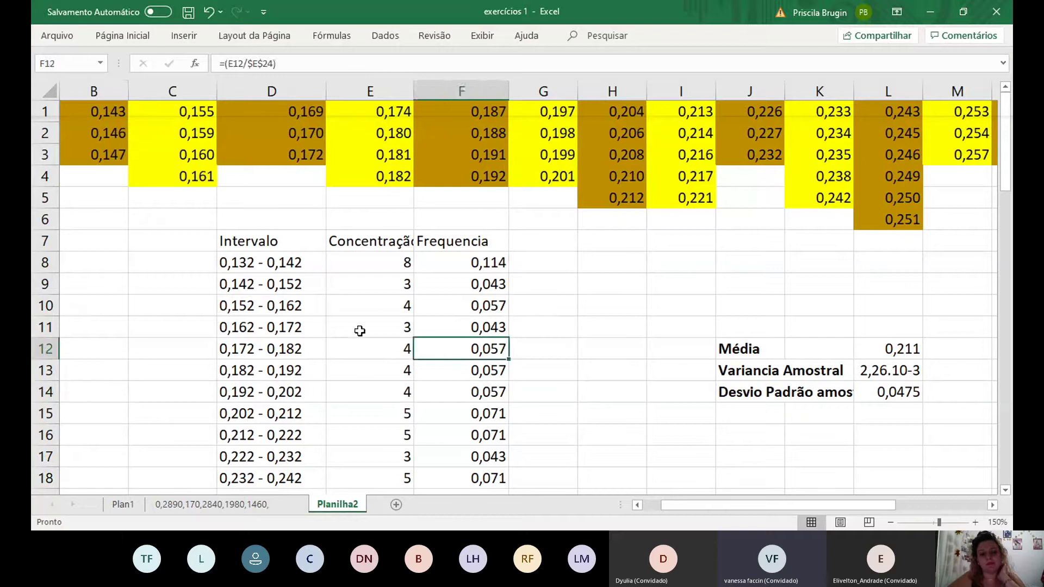
left_click(282, 292)
key("Down")
key("Down")
key("Down")
key("Down")
key("Down")
key("Down")
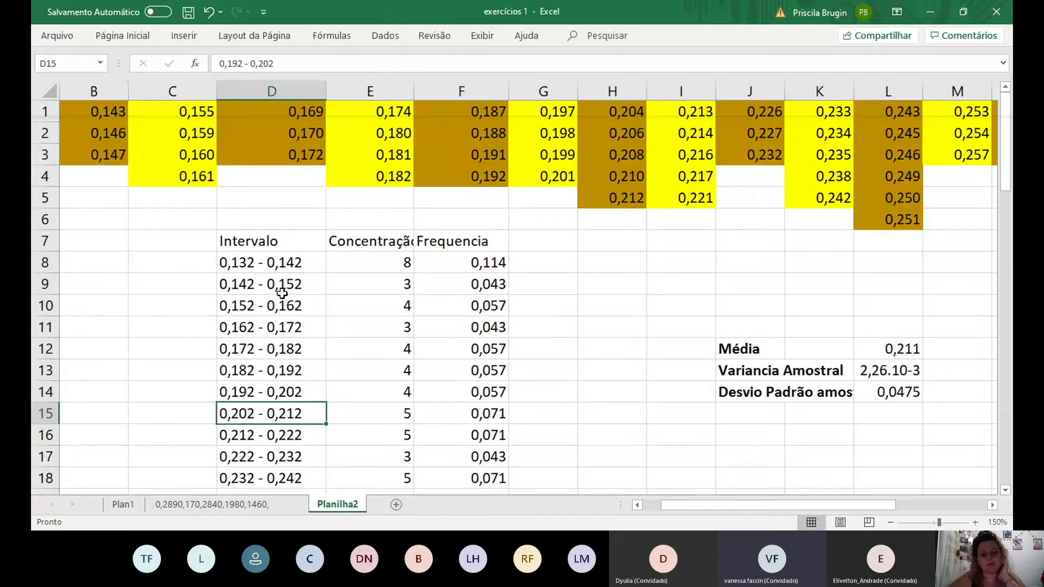
key("Down")
key("Down")
key("Down")
key("Down")
key("Down")
key("Down")
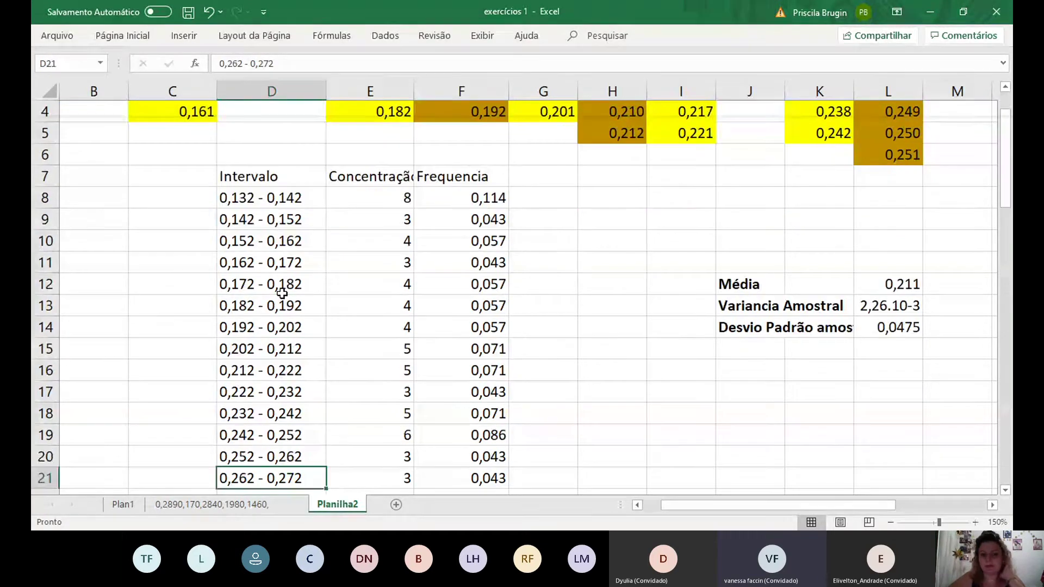
On the raw concentration data sheet, sort the values in A1:A70 from smallest to largest
left_click(214, 510)
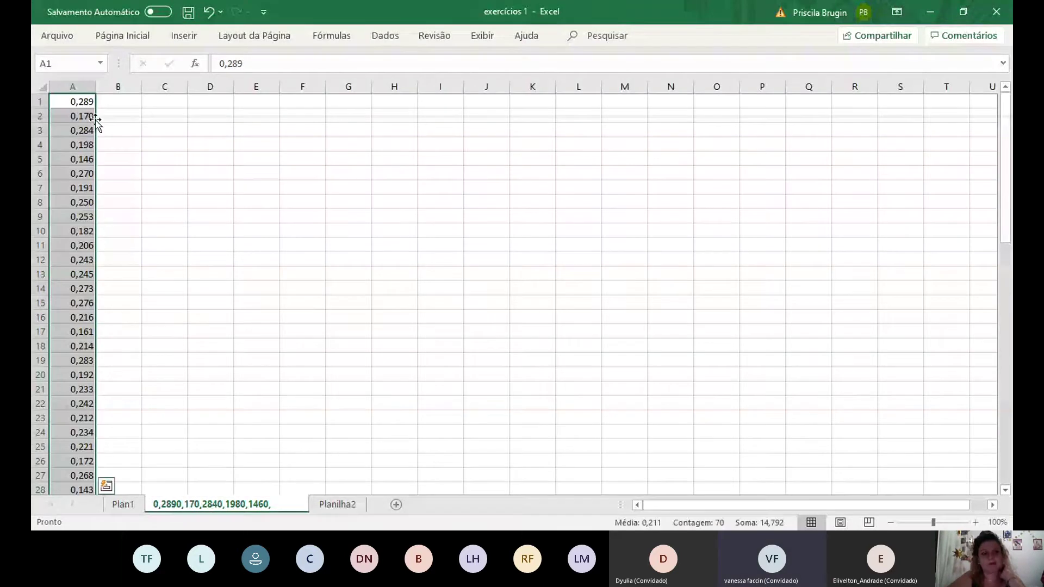
left_click(77, 101)
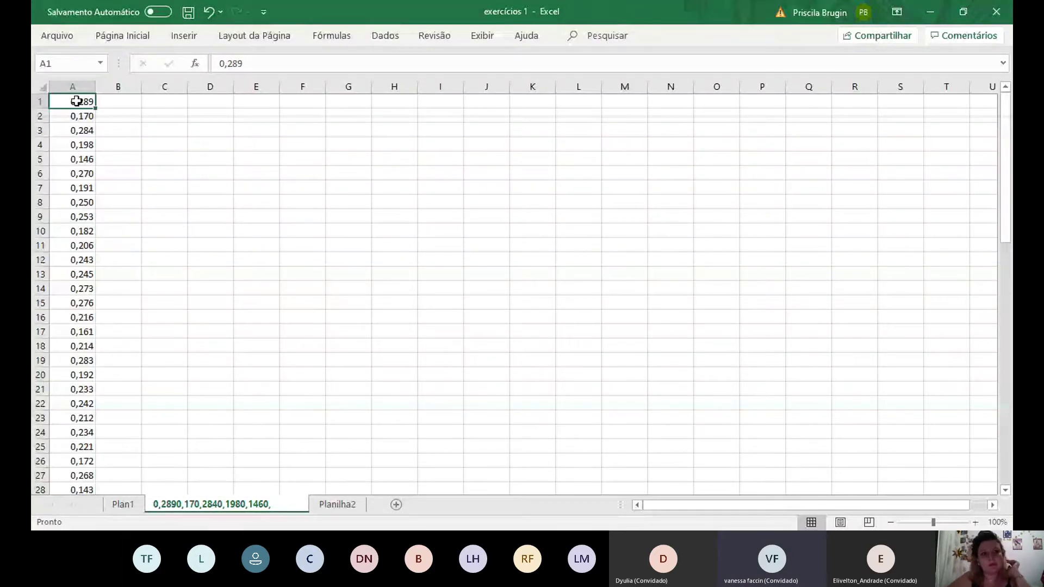
left_click(56, 205)
key("Up")
key("Up")
key("Up")
key("Up")
key("Up")
key("Up")
key("Up")
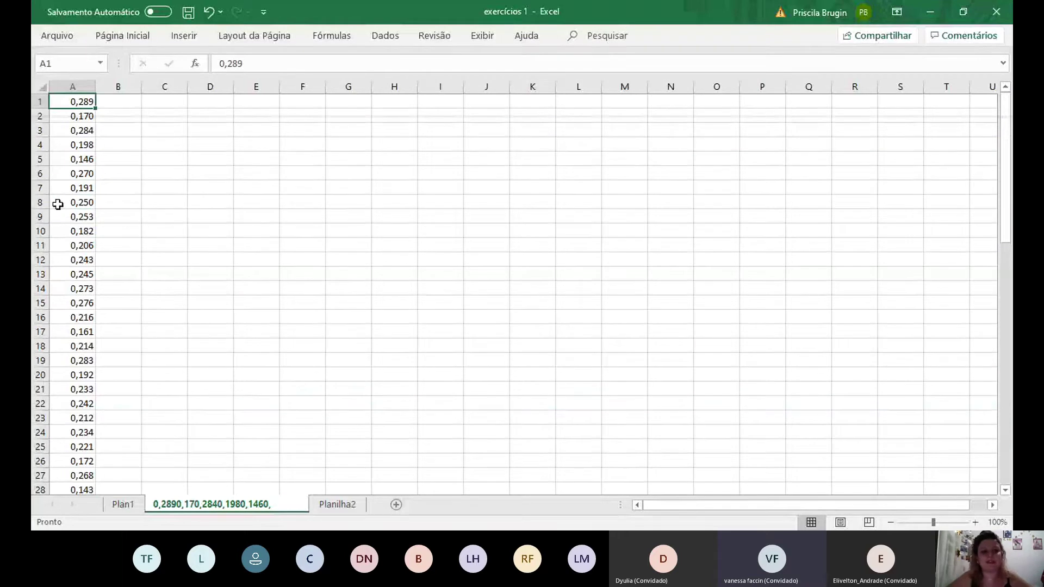
key("shift+Down")
key("shift+Down")
key("shift+Down")
key("shift+Down")
key("shift+Down")
key("shift+Down")
key("shift+Down")
key("shift+Down")
key("shift+Down")
key("shift+Down")
key("shift+Down")
key("shift+Down")
key("shift+Down")
key("shift+Down")
key("shift+Down")
key("shift+Down")
key("shift+Down")
key("shift+Down")
key("shift+Down")
key("shift+Down")
key("shift+Down")
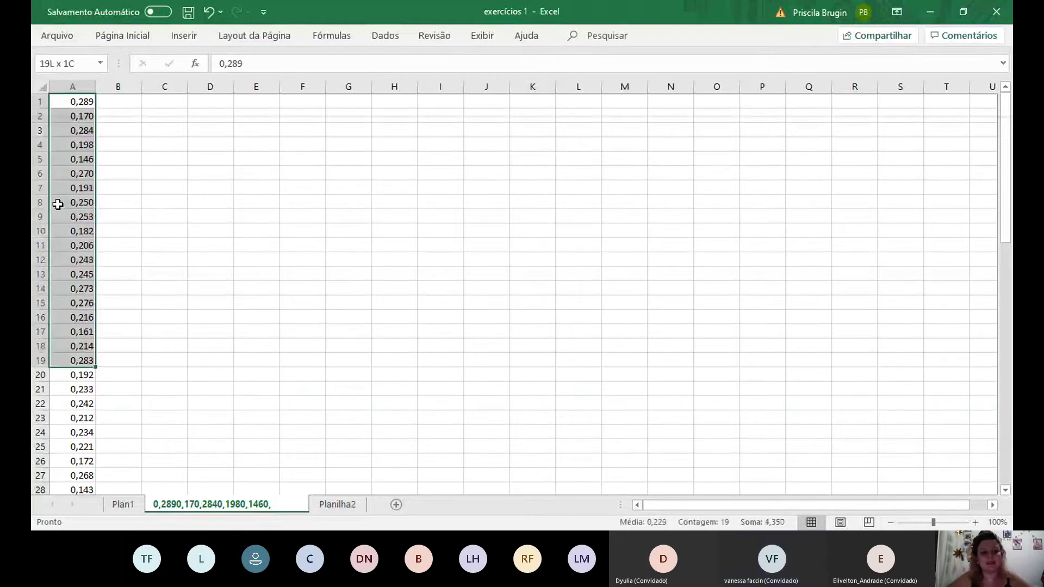
key("shift+Down")
key("shift+Down")
key("shift+Down")
key("shift+Down")
key("shift+Down")
key("shift+Down")
key("shift+Down")
key("shift+Down")
key("shift+Down")
key("shift+Down")
key("shift+Down")
key("shift+Down")
key("shift+Down")
key("shift+Down")
key("shift+Down")
key("shift+Down")
key("shift+Down")
key("shift+Down")
key("shift+Down")
key("shift+Down")
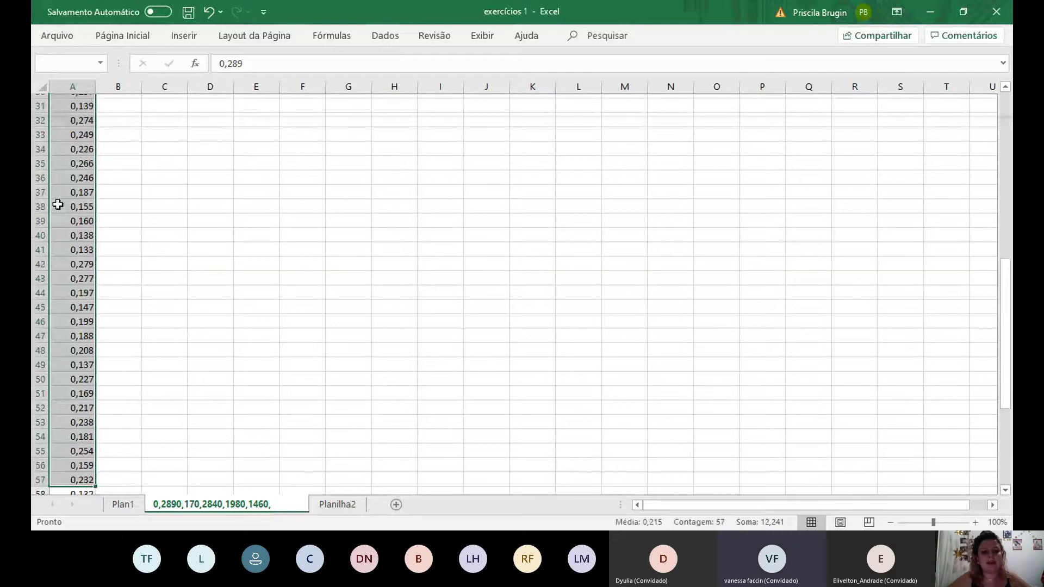
key("shift+Down")
key("shift+Down")
key("shift+Down")
key("shift+Down")
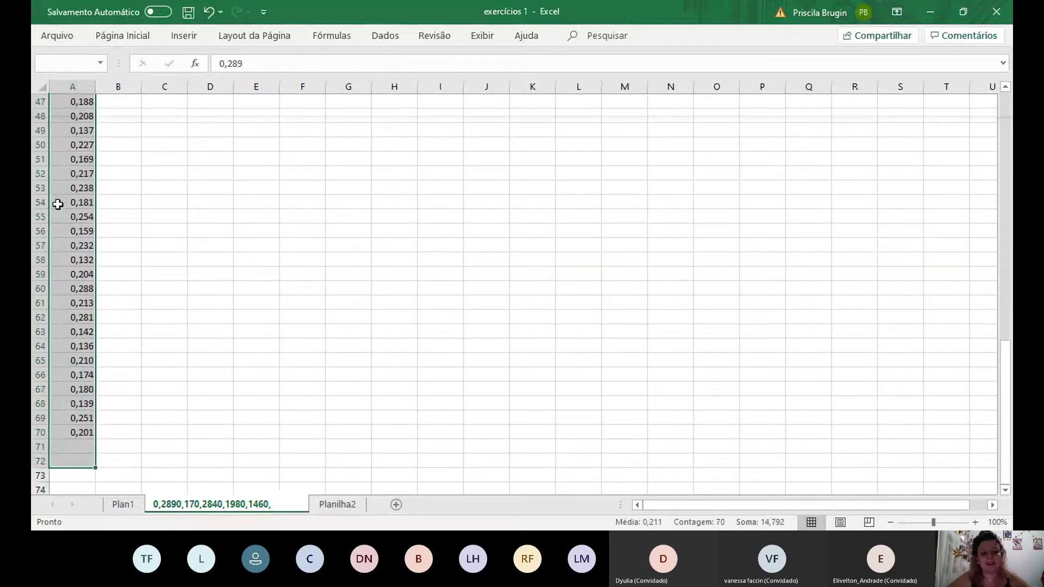
left_click(126, 38)
left_click(822, 84)
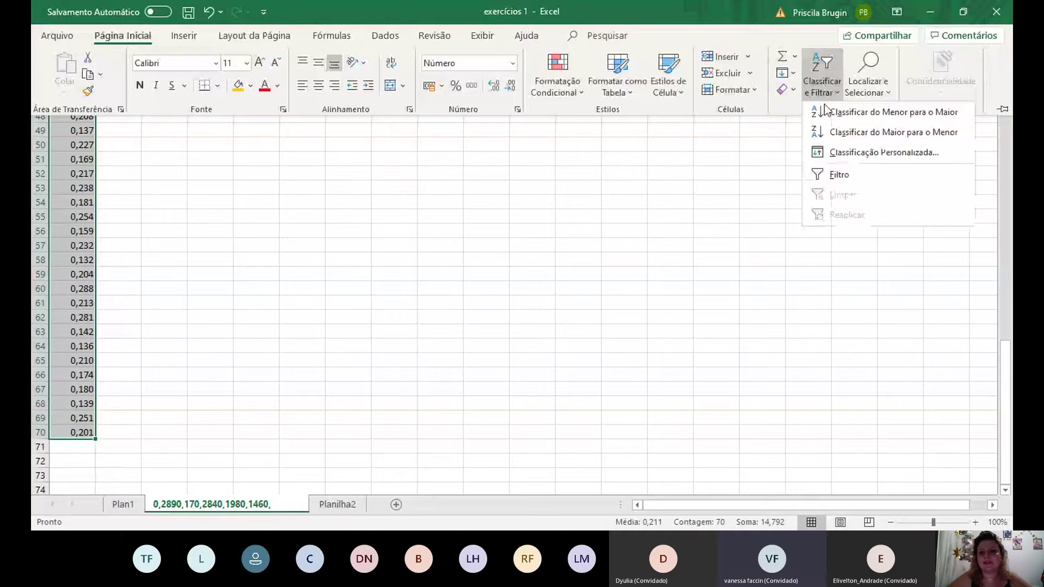
left_click(840, 112)
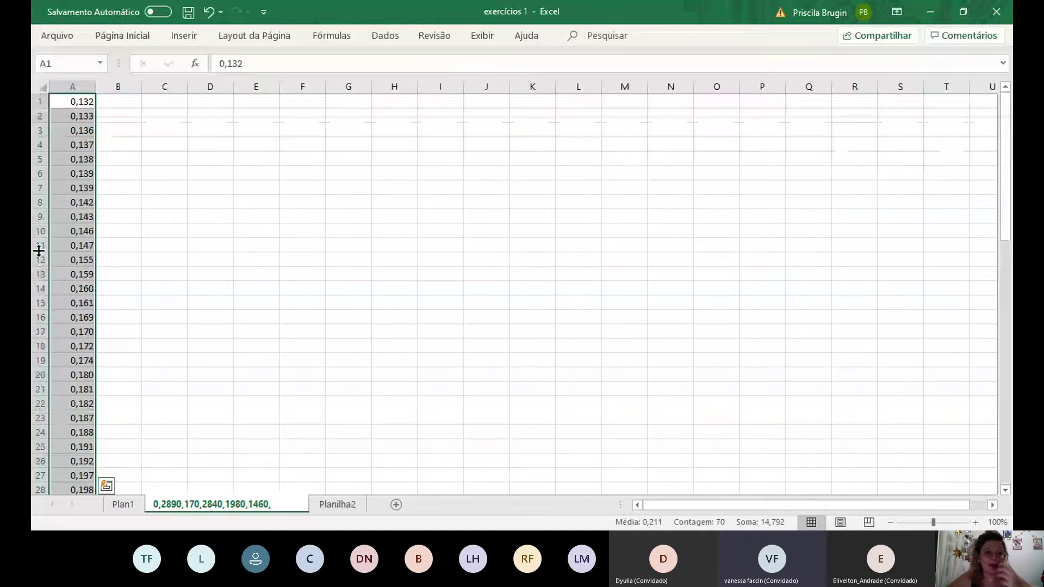
Highlight the first interval's values in A1:A8, from 0,132 to 0,142, with an orange fill
double_click(58, 143)
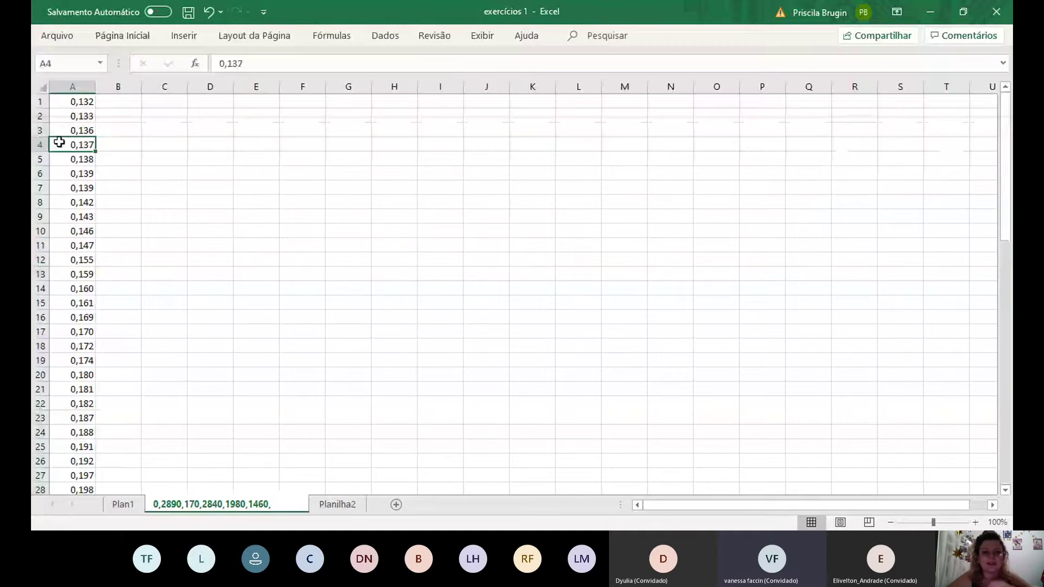
left_click(211, 155)
left_click(82, 99)
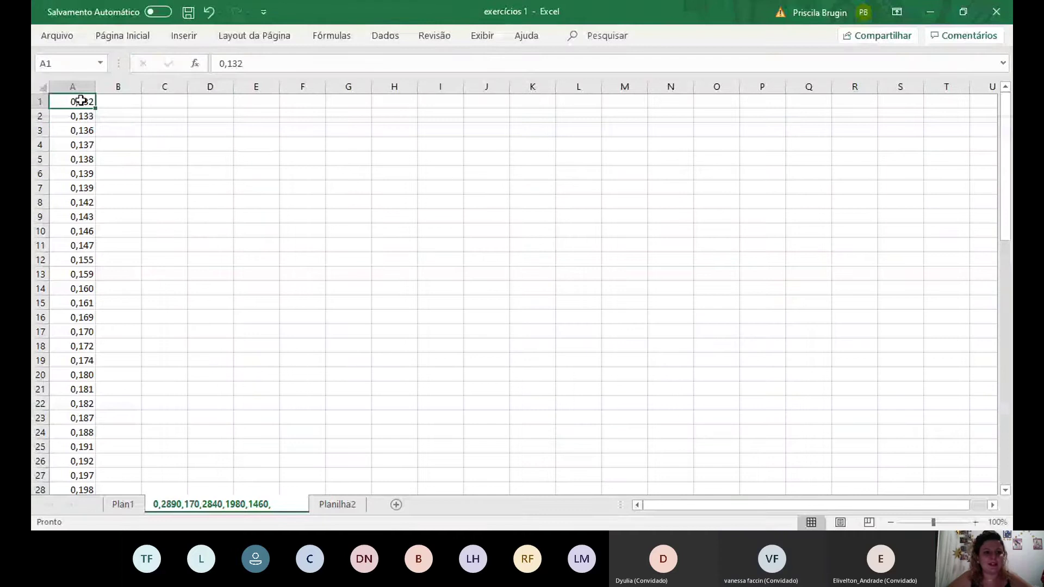
key("shift+Down")
key("shift+Down")
key("shift+Down")
key("shift+Down")
key("shift+Down")
key("shift+Down")
key("shift+Down")
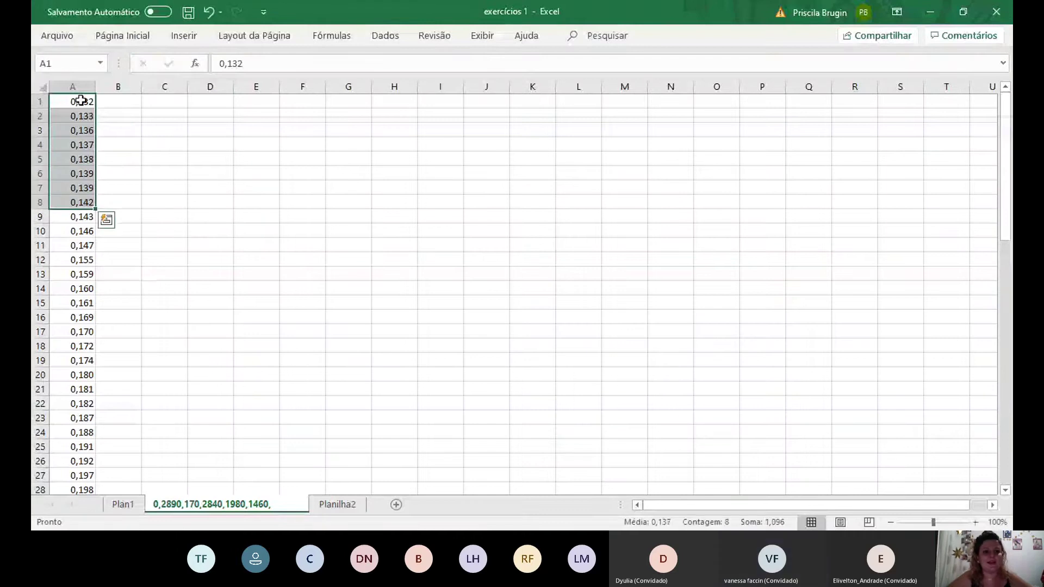
left_click_drag(77, 173, 74, 215)
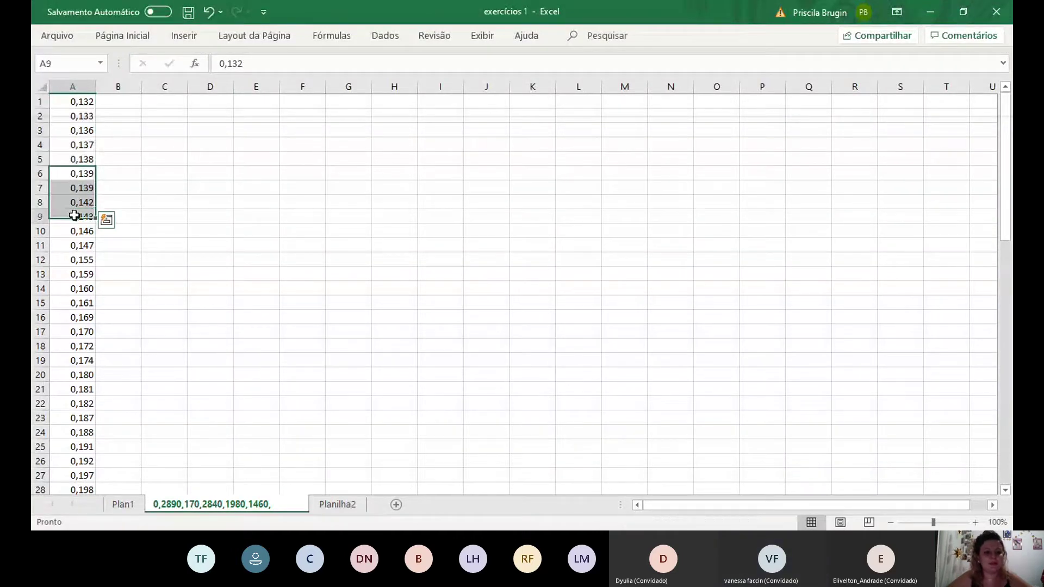
left_click(74, 216)
left_click_drag(84, 101, 78, 206)
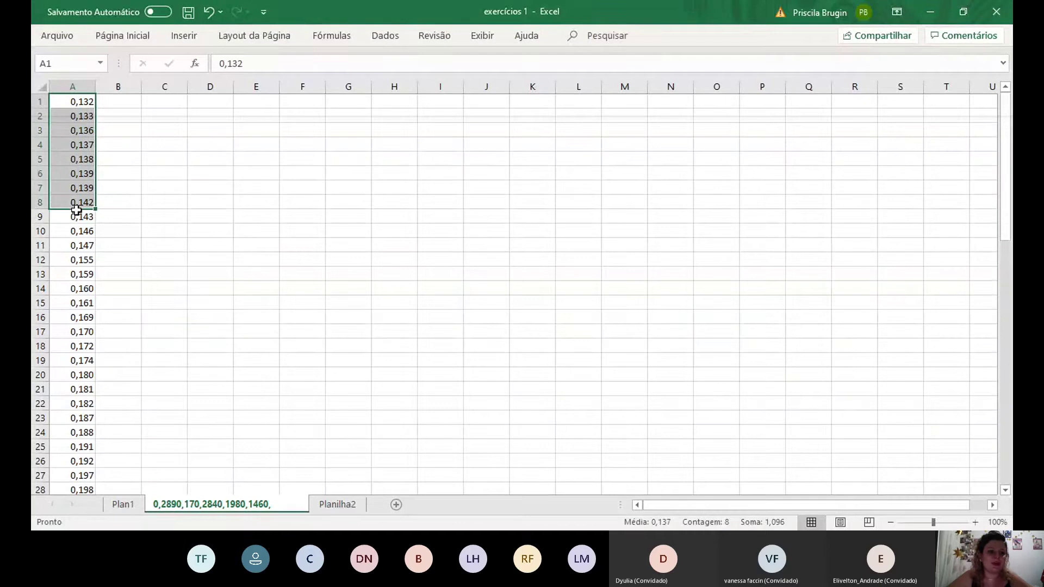
left_click(137, 36)
left_click(237, 85)
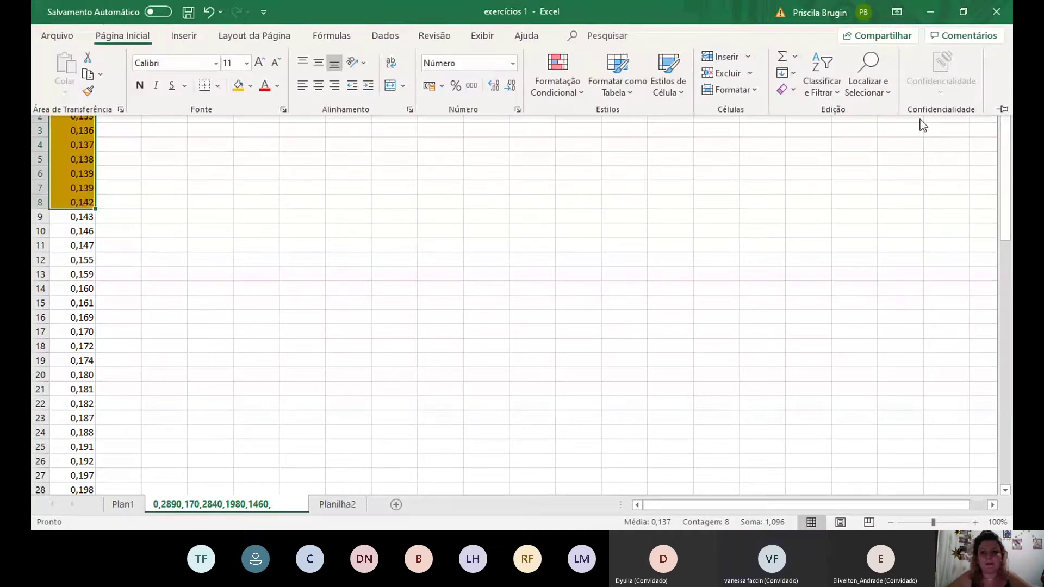
Keep the ribbon permanently expanded and select cell A9 on the raw concentration data sheet
left_click(1000, 109)
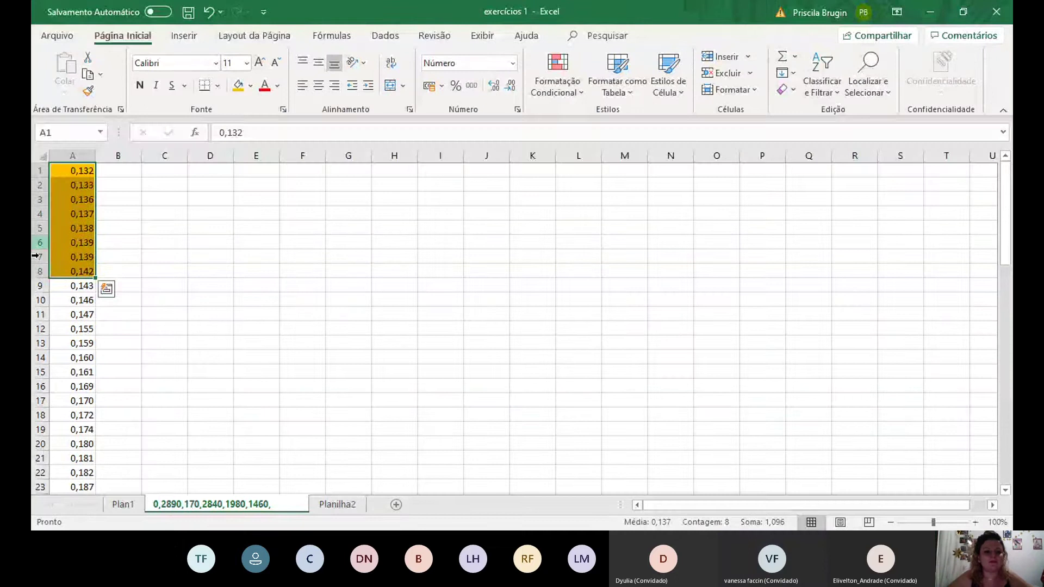
left_click(78, 284)
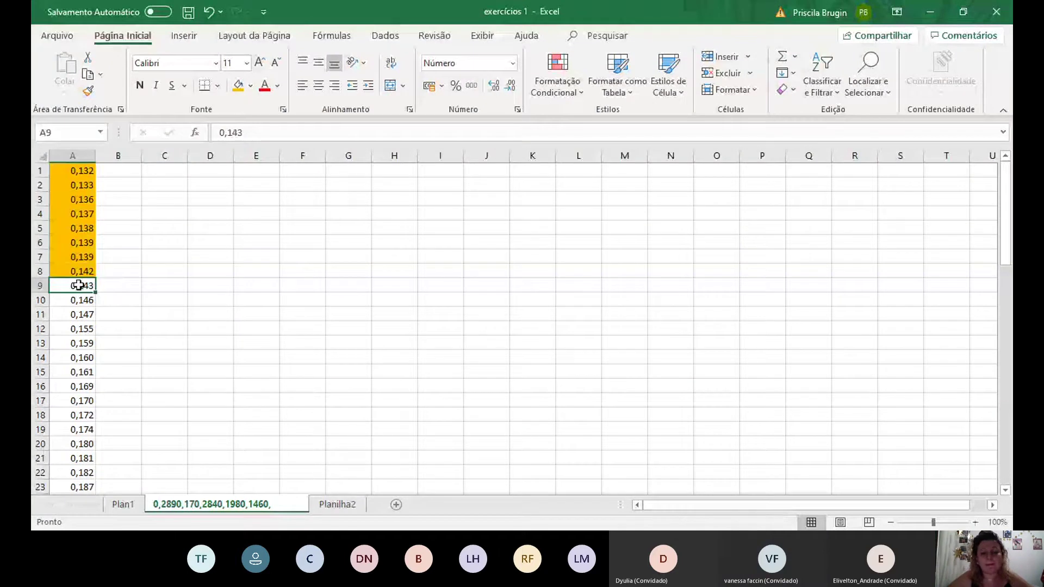
left_click(327, 35)
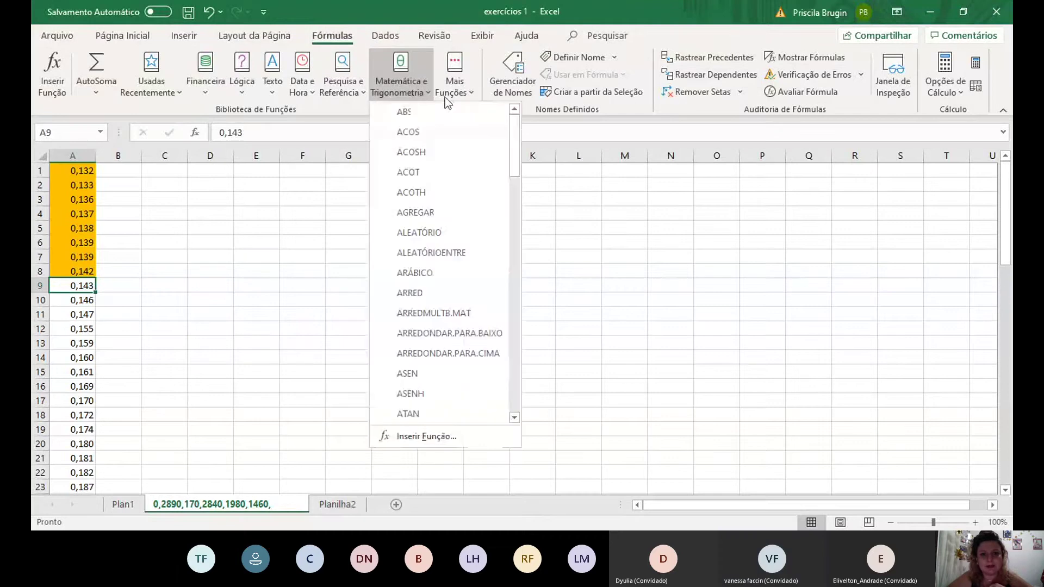
left_click(445, 97)
left_click(444, 97)
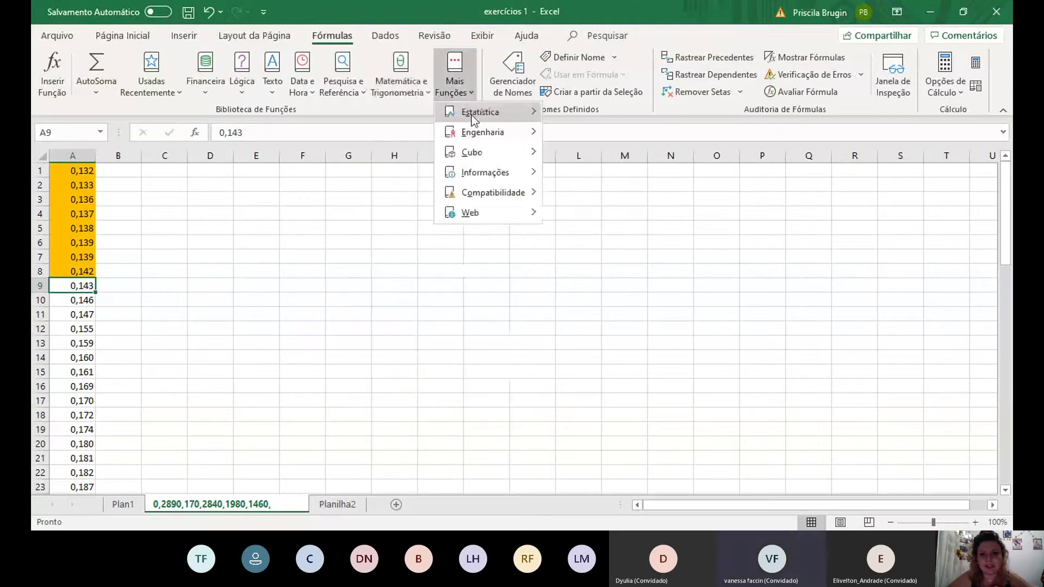
mouse_move(472, 116)
left_click_drag(694, 139, 701, 199)
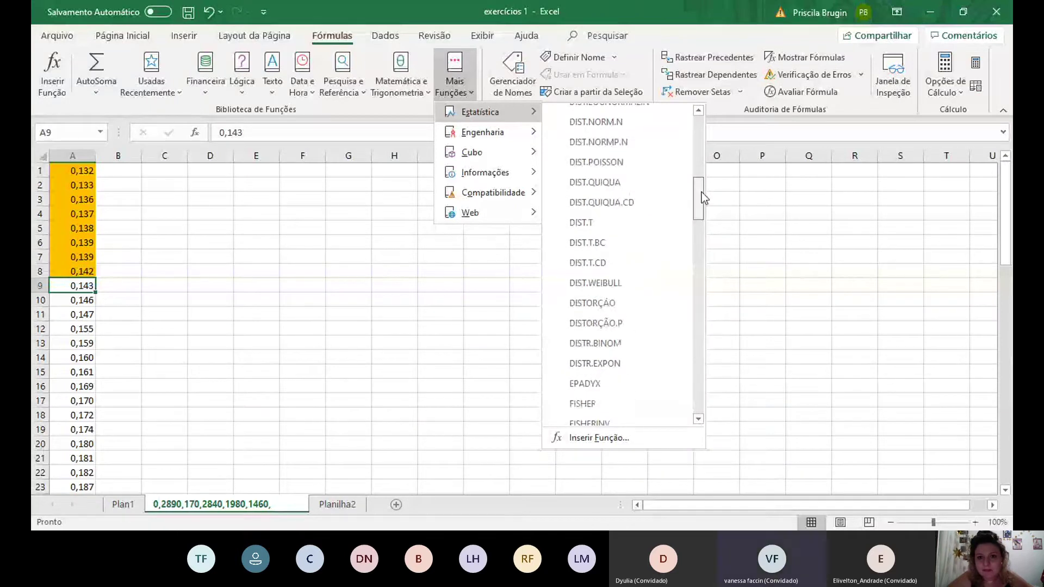
left_click_drag(701, 193, 703, 177)
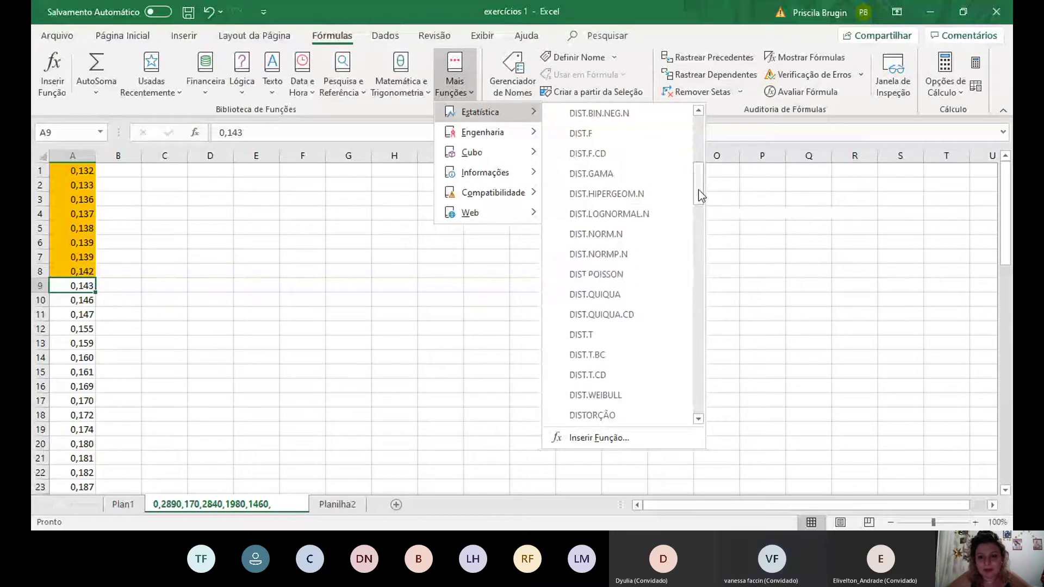
left_click_drag(700, 196, 703, 241)
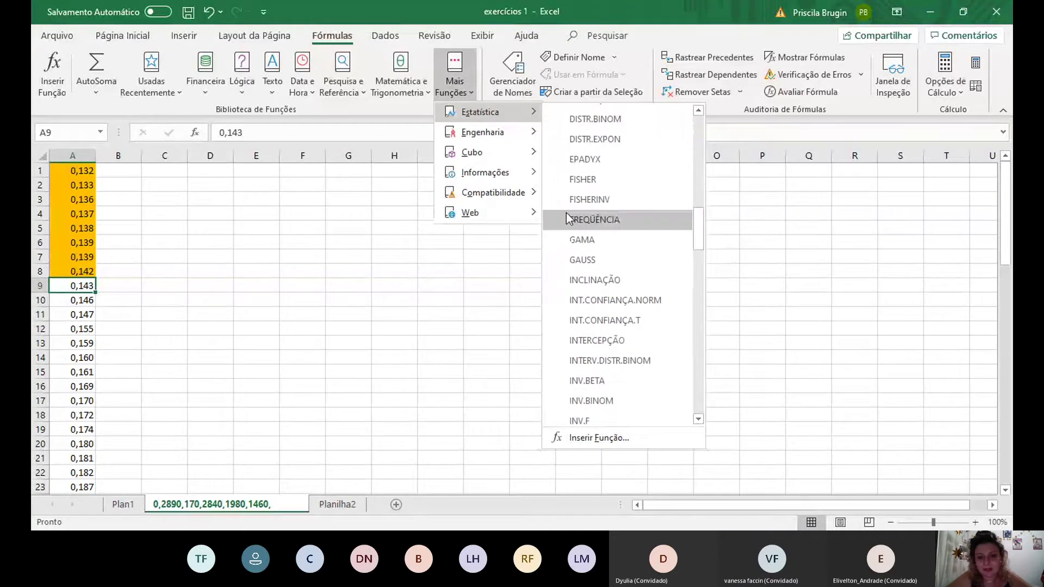
mouse_move(576, 217)
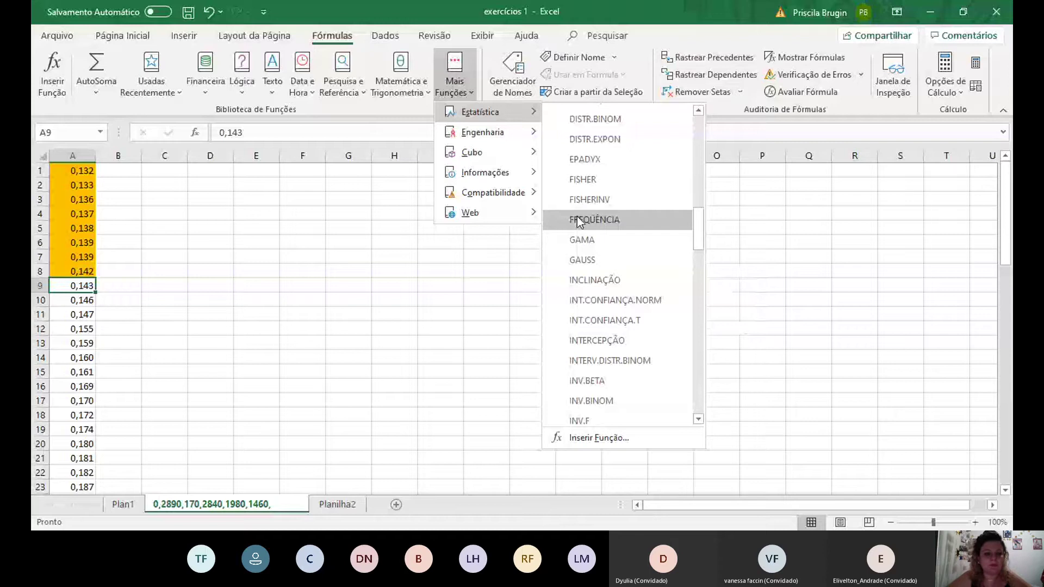
left_click(576, 216)
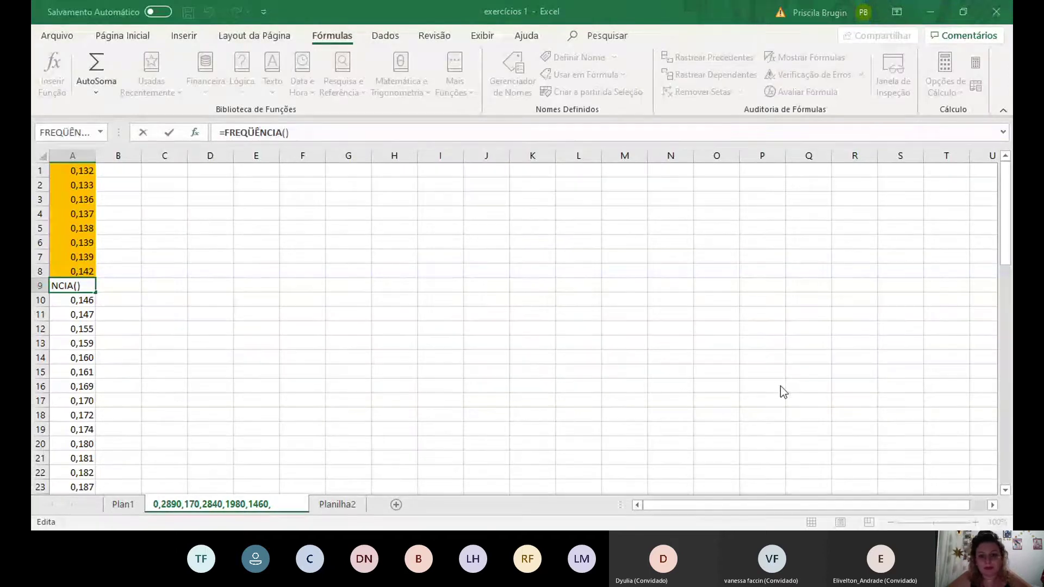
key("Escape")
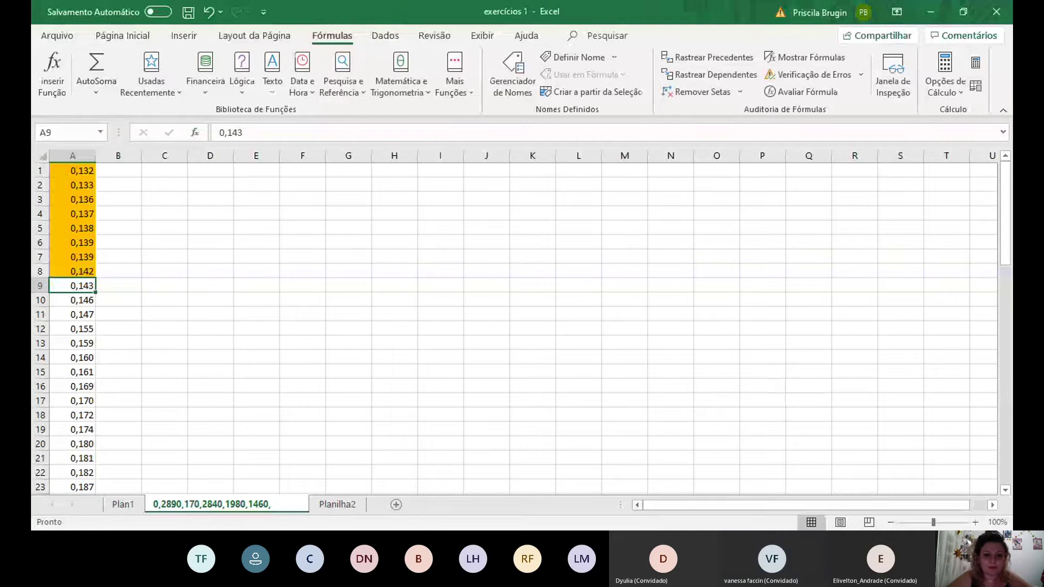
Copy the interval list with its heading from D7:D23 of Planilha2 into the raw data sheet, starting at E2
left_click(340, 505)
left_click_drag(279, 243, 272, 460)
left_click_drag(340, 522, 310, 408)
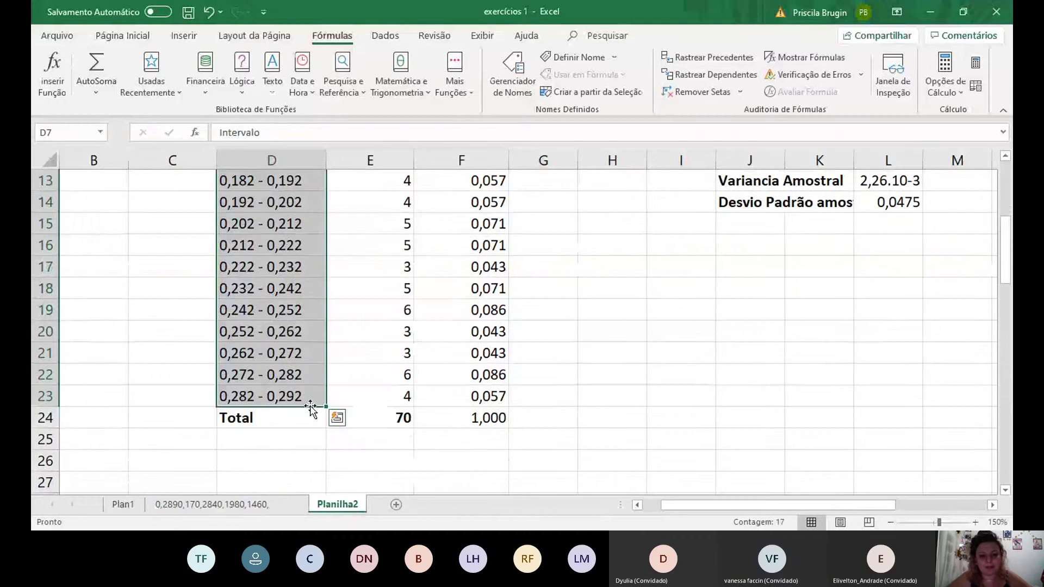
key("ctrl+c")
left_click(179, 505)
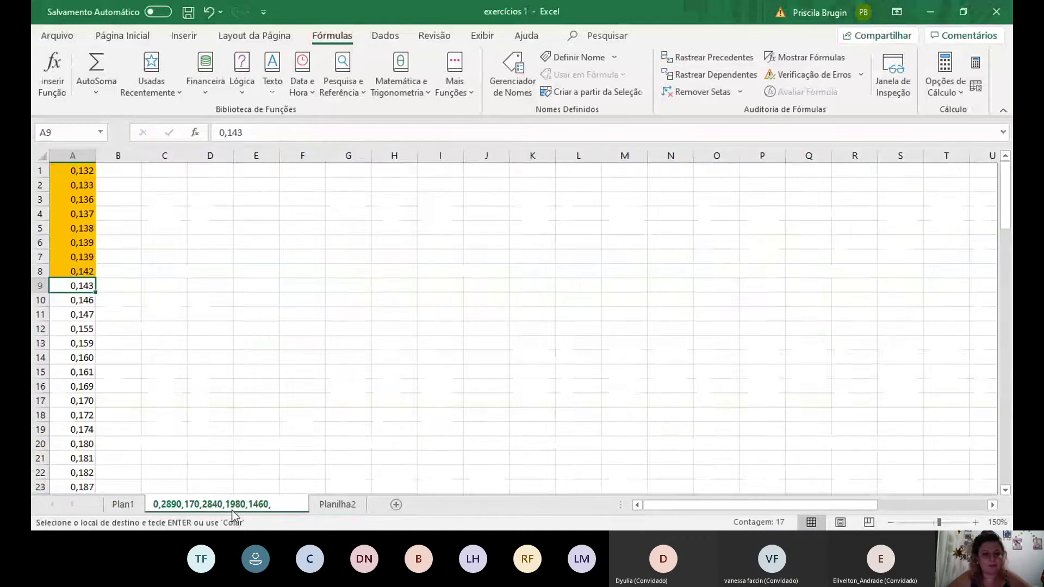
left_click(265, 189)
key("ctrl+v")
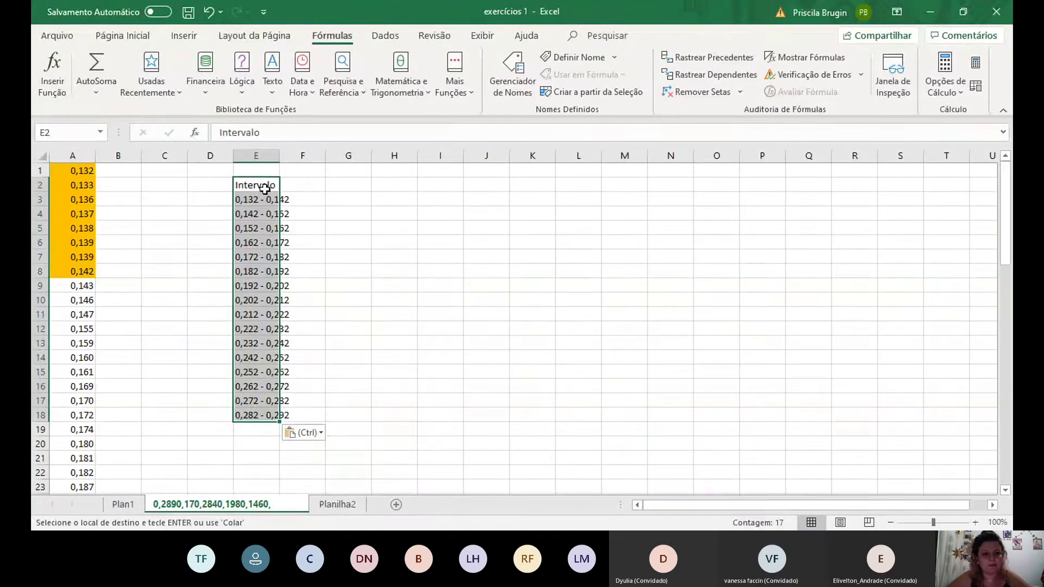
Insert the statistical function FREQÜÊNCIA in I3 with the concentration values A1:A70 as its data argument
left_click(301, 189)
left_click(72, 155)
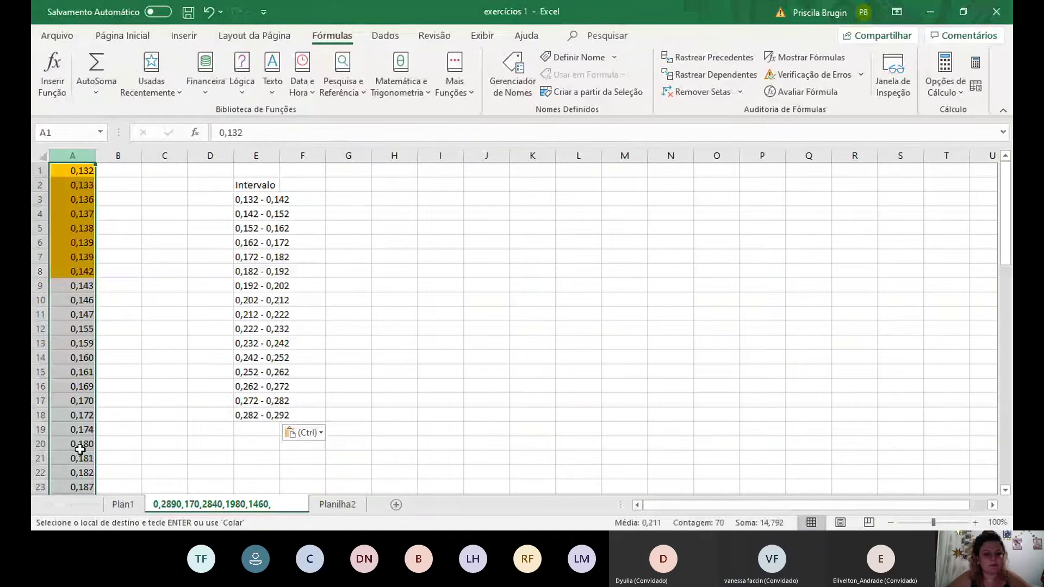
left_click(394, 285)
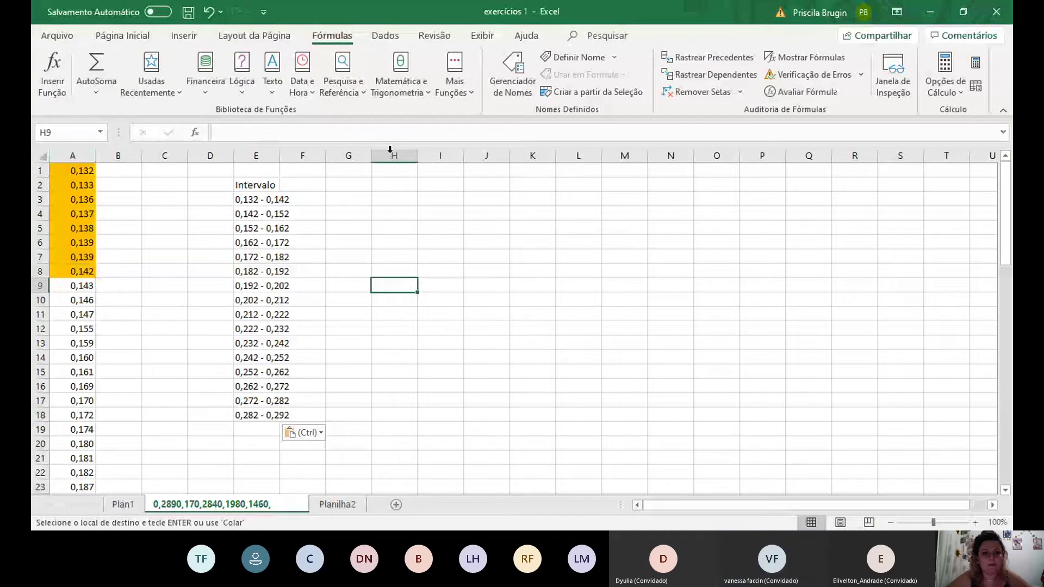
left_click(440, 199)
left_click(458, 90)
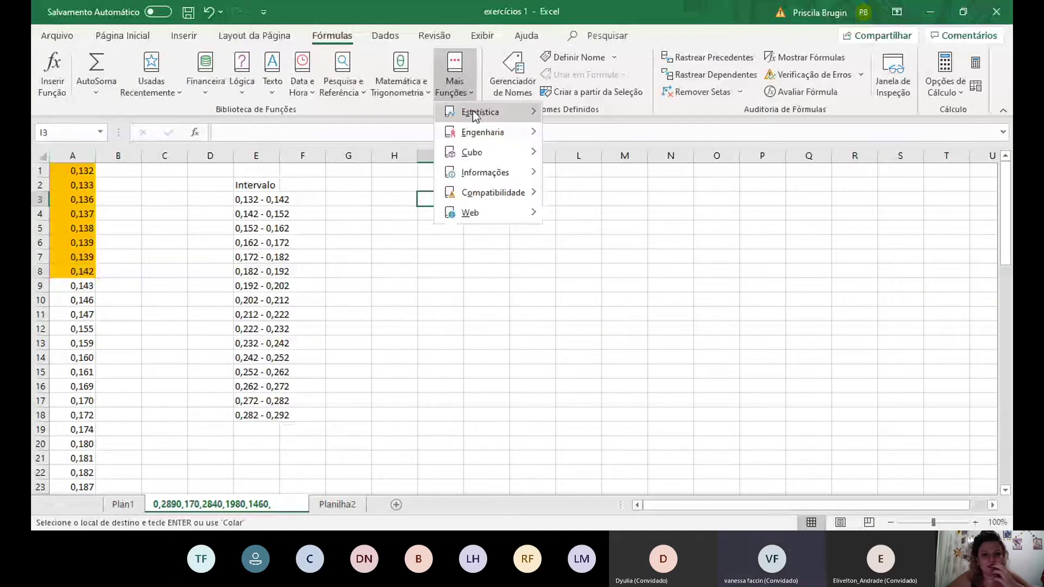
left_click(471, 111)
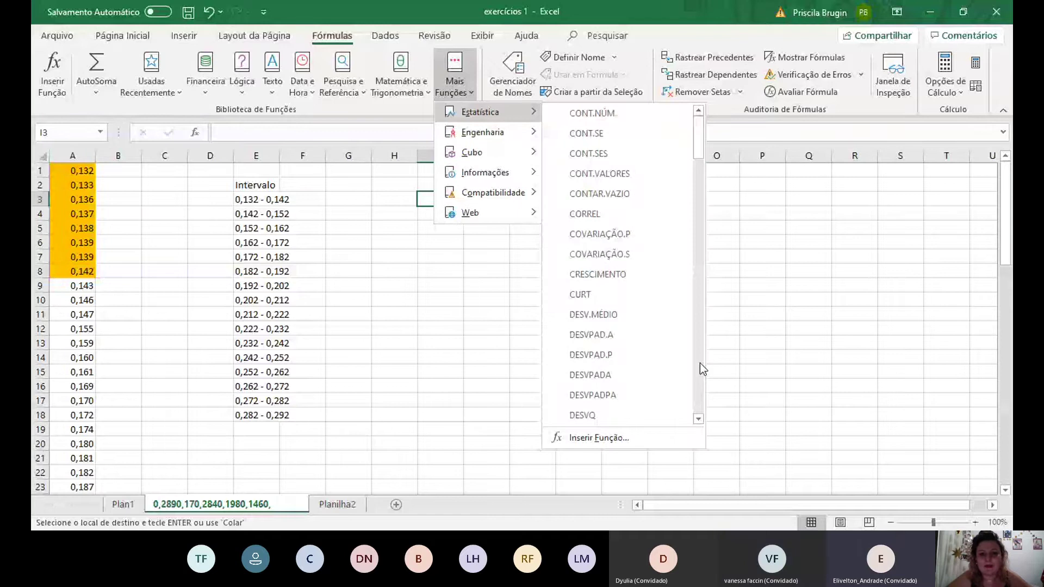
scroll(700, 363, "down", 10)
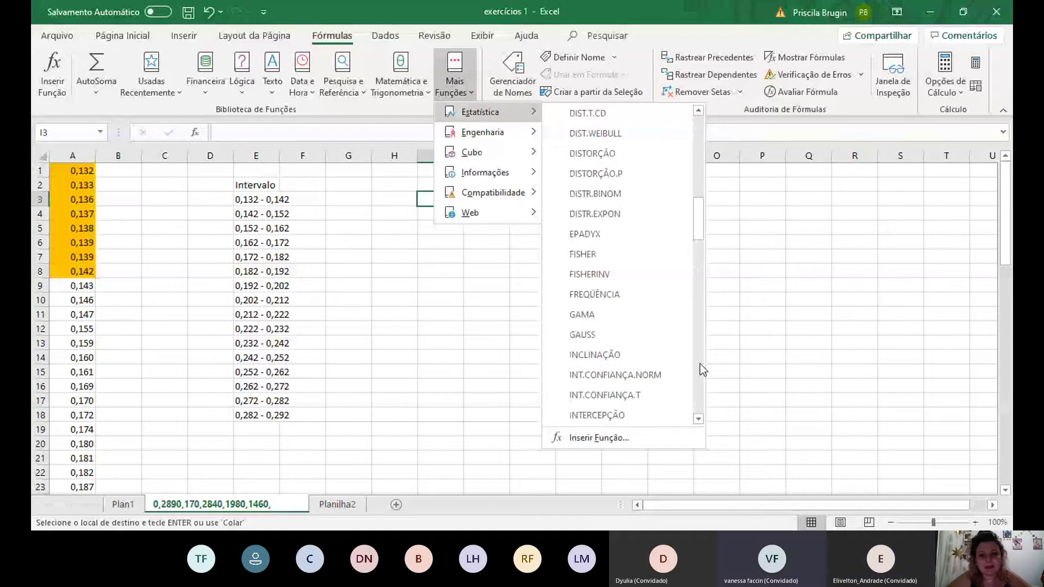
left_click(594, 294)
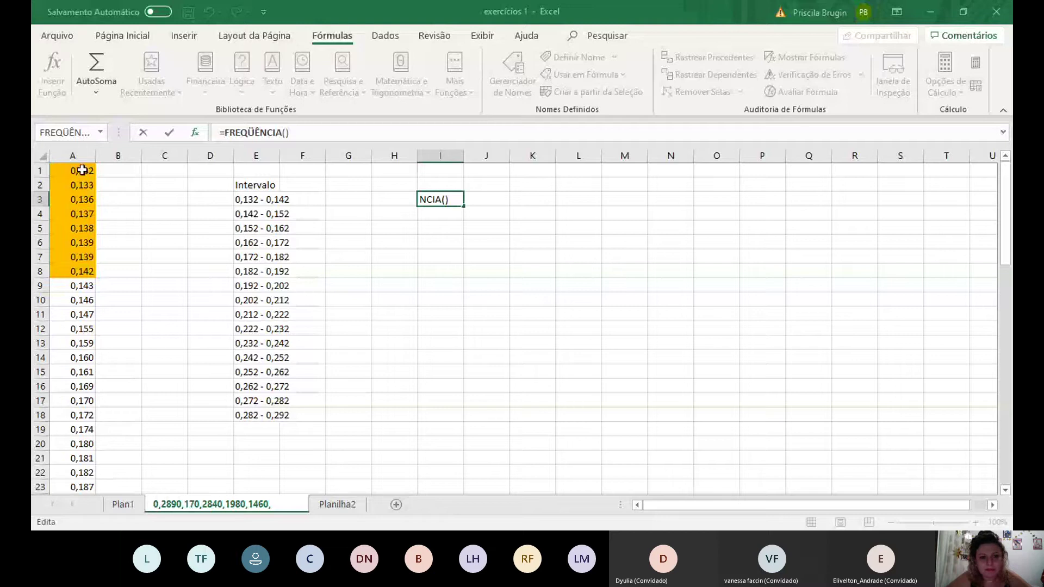
left_click_drag(82, 169, 84, 472)
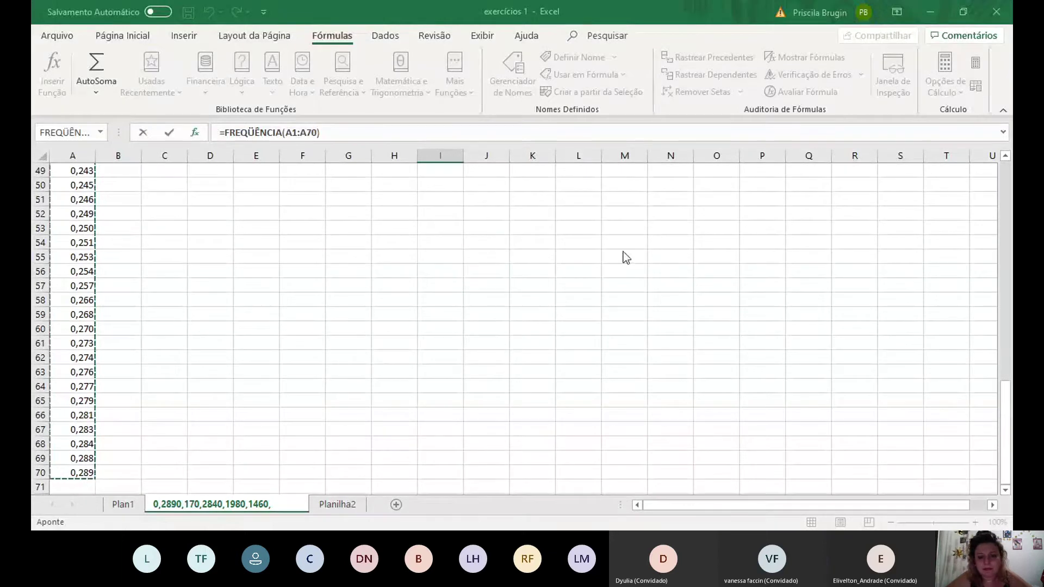
Add the intervals E3:E18 as the second argument of the FREQÜÊNCIA formula in I3 and enter it
key("F2")
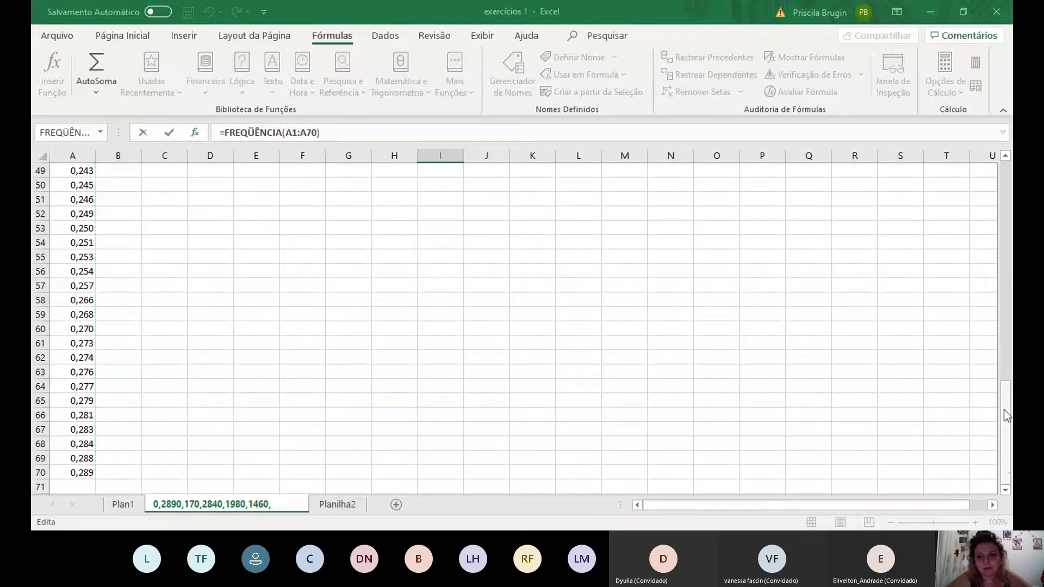
left_click_drag(1006, 408, 1003, 187)
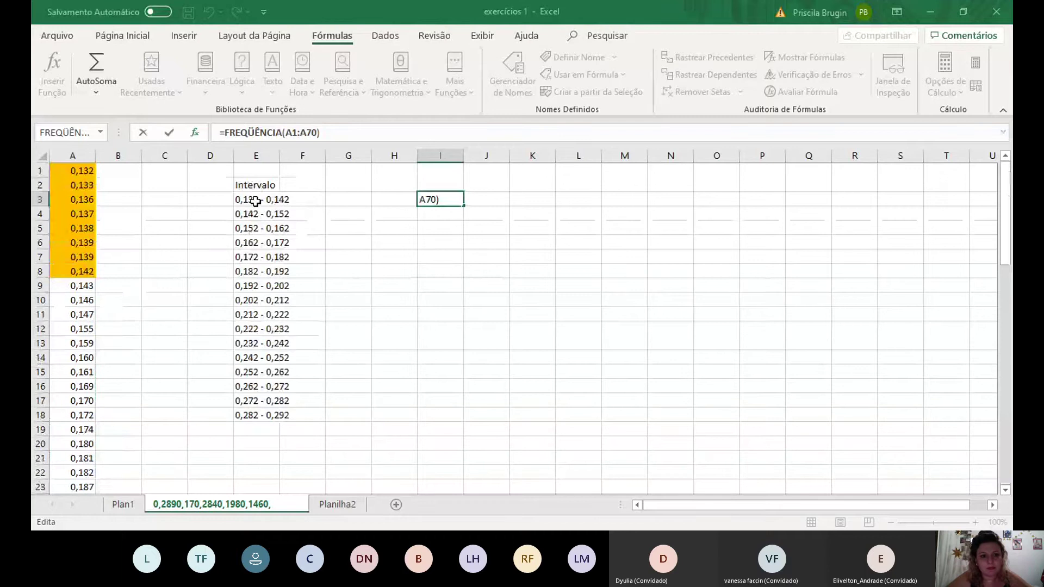
type(";")
left_click_drag(255, 202, 251, 415)
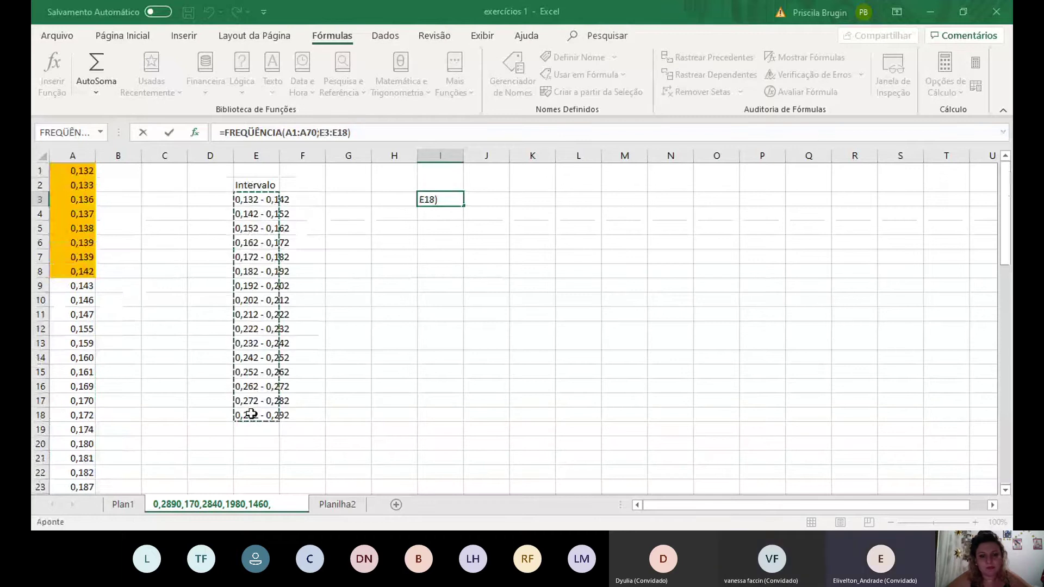
key("F2")
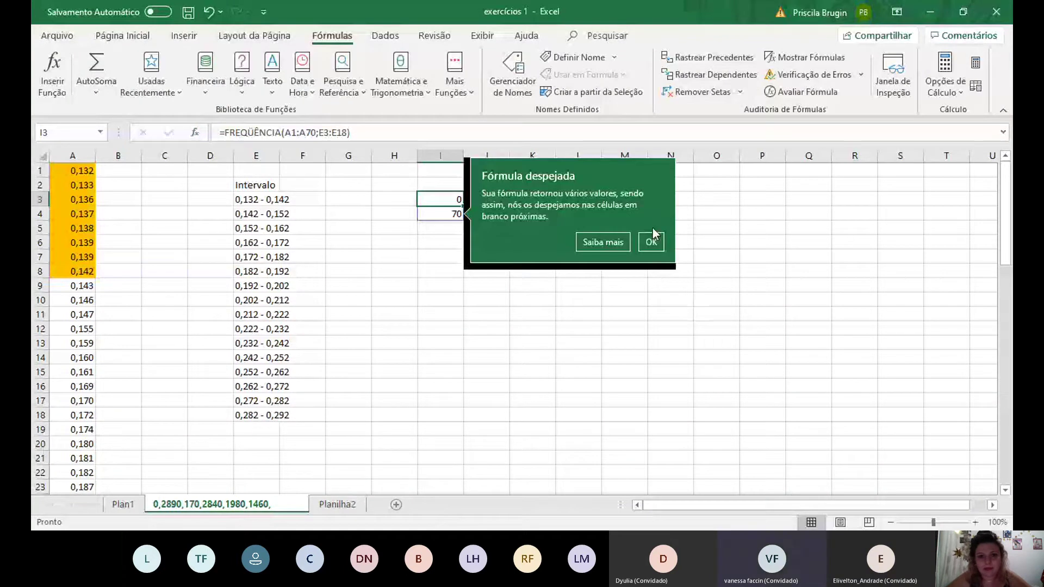
left_click(655, 245)
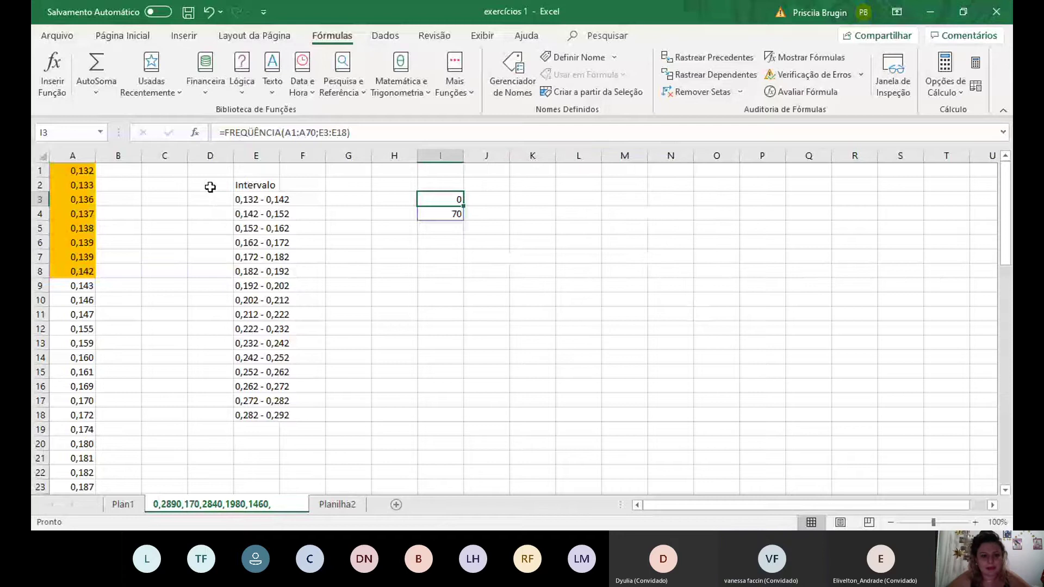
Clear the copied intervals and the trial frequency formula from D2:M21
left_click_drag(210, 187, 646, 456)
key("Delete")
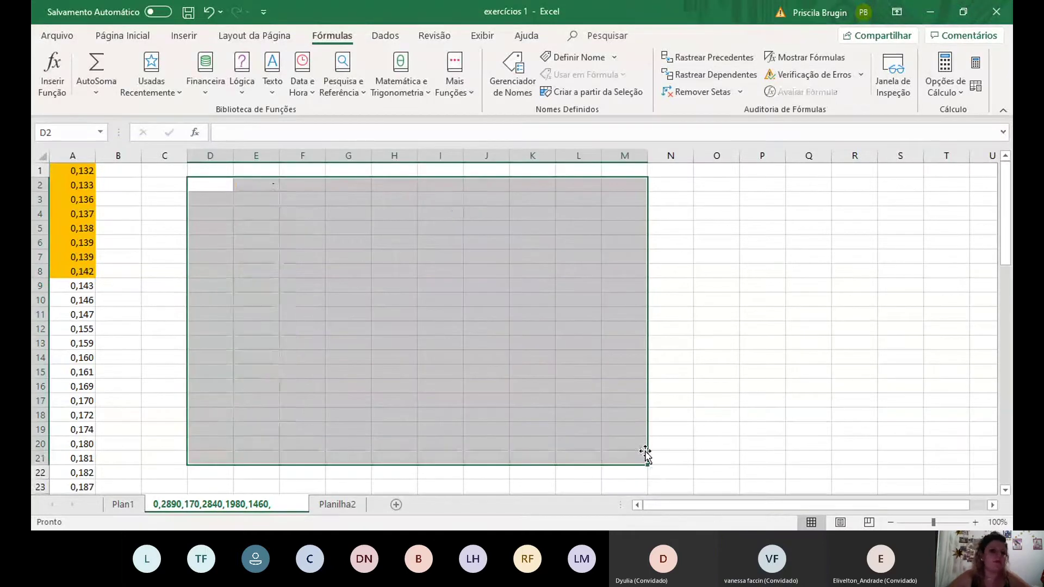
left_click(711, 370)
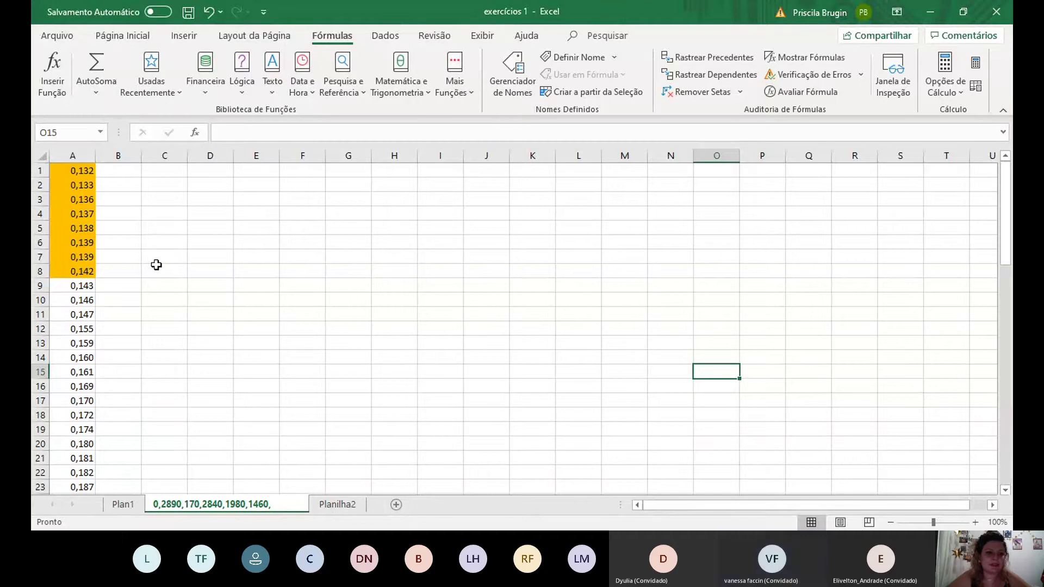
On Planilha2, review the interval frequency table and the sample variance entry in L13
left_click(325, 503)
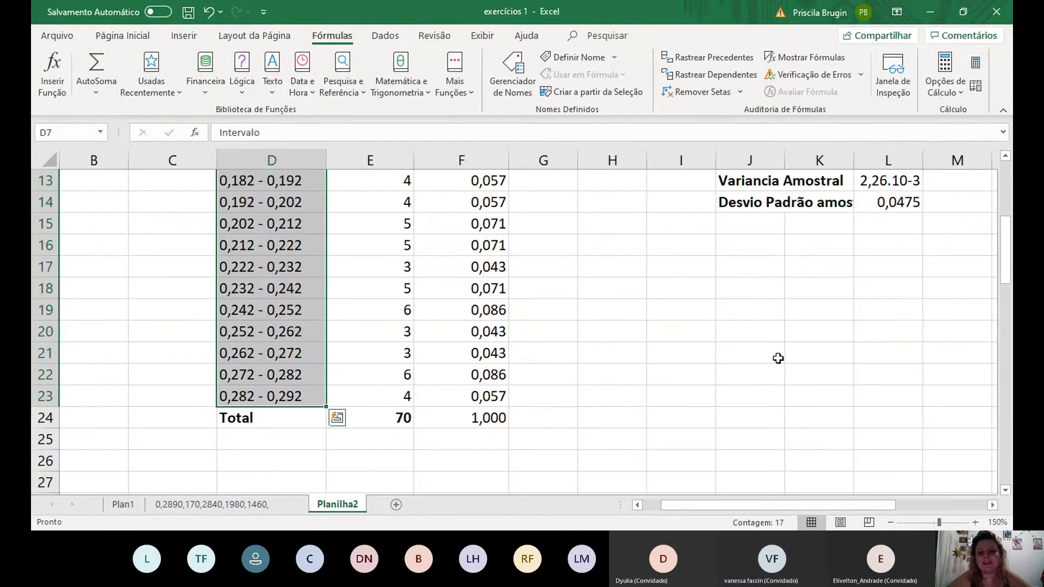
scroll(1008, 185, "up", 4)
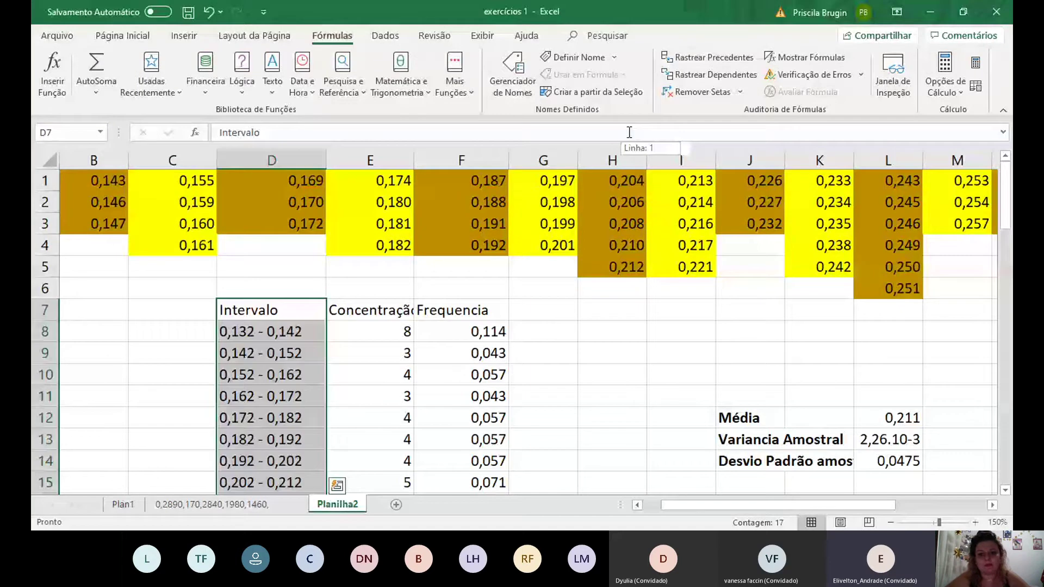
key("Down")
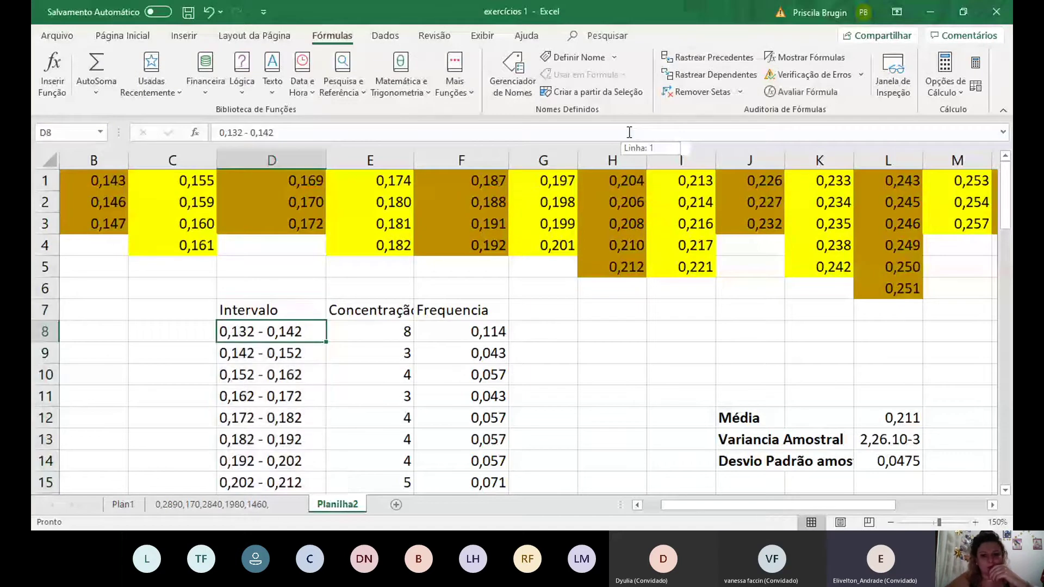
left_click(697, 441)
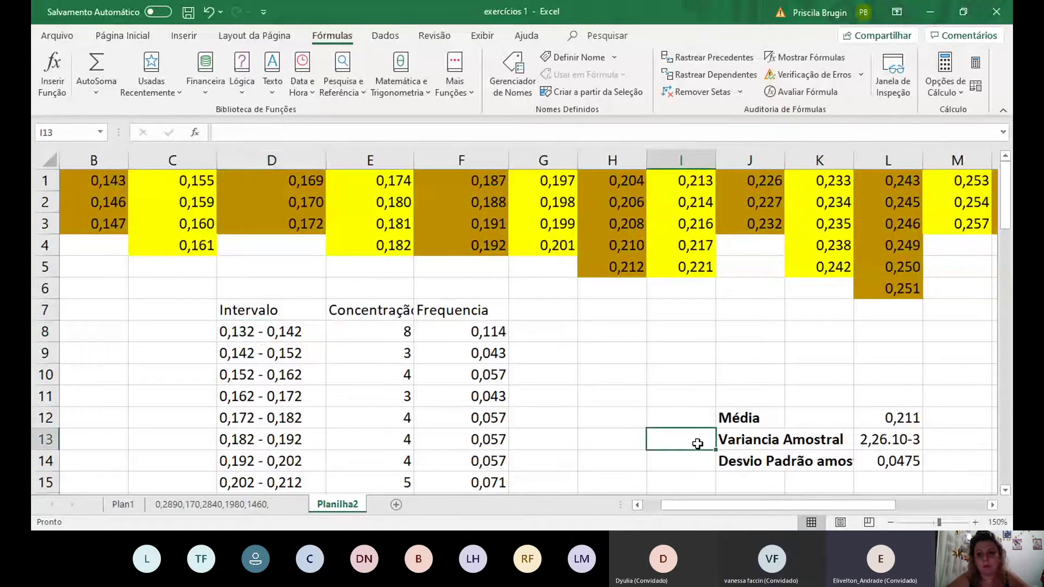
key("Right")
key("Right")
key("Right")
key("Right")
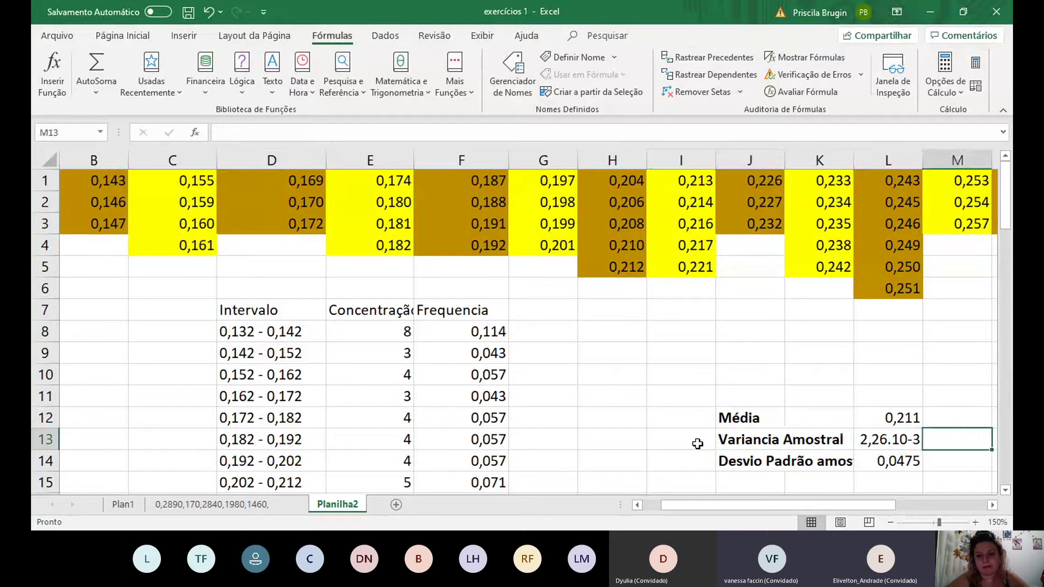
key("Left")
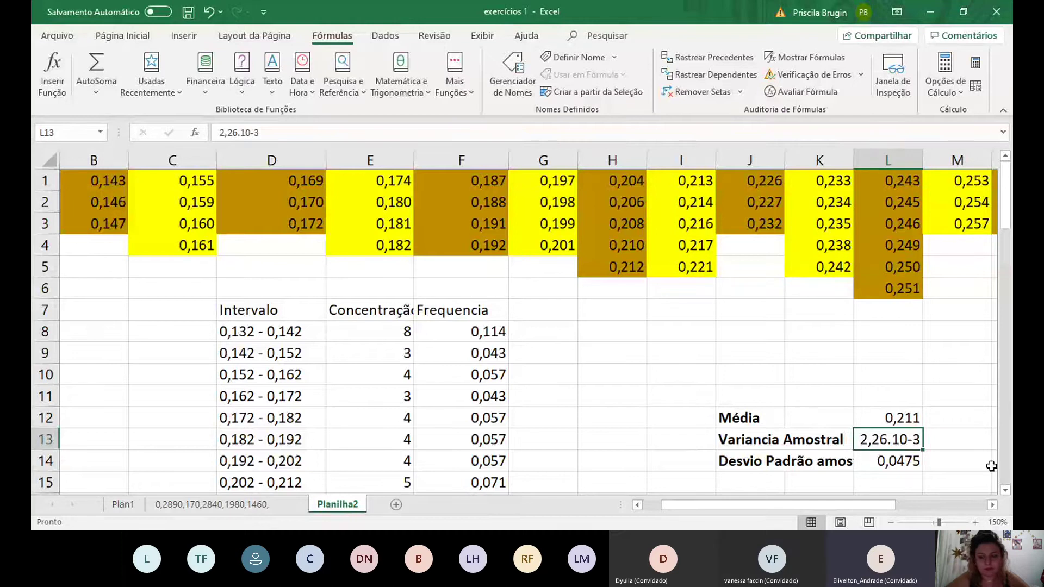
left_click(926, 439)
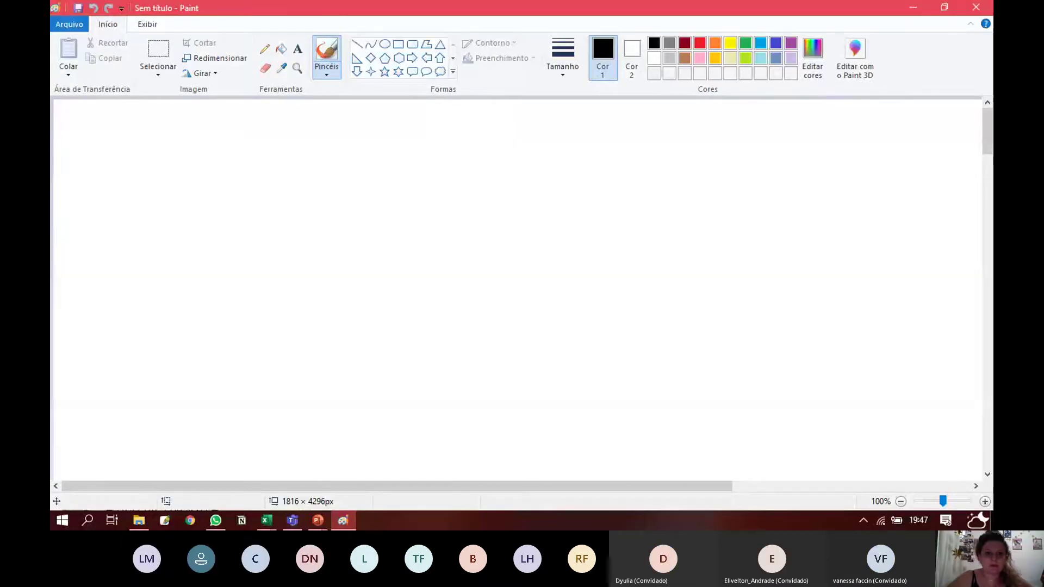
Add a text box near the top of the blank canvas with 2,26x10⁻³ in black
left_click(298, 49)
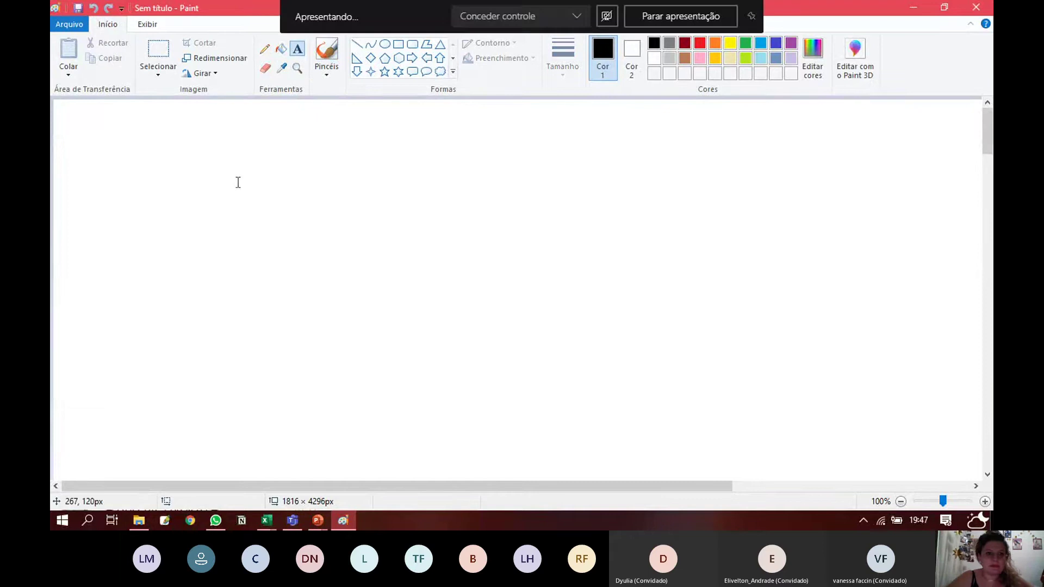
left_click_drag(221, 141, 567, 321)
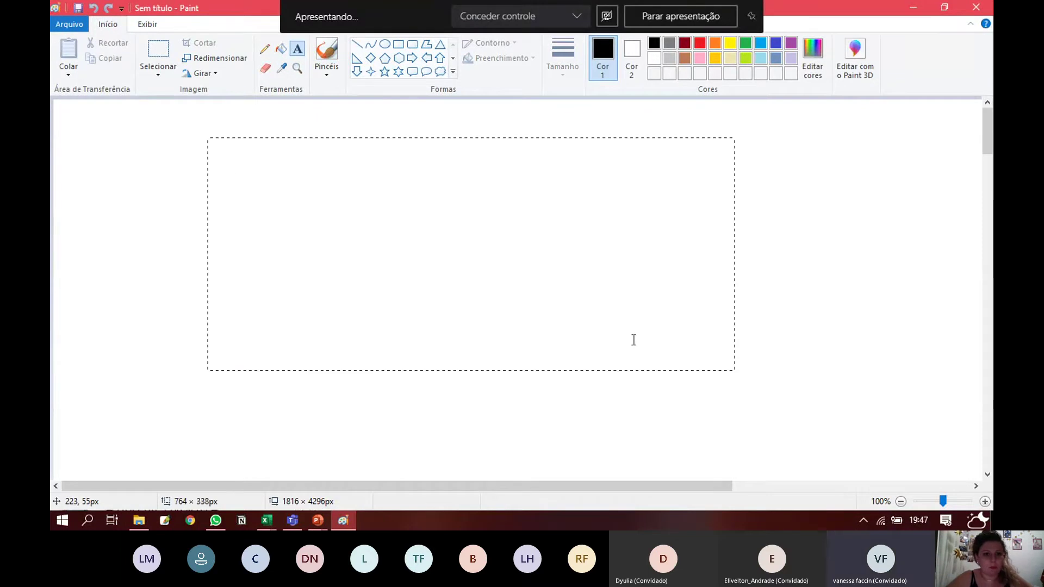
type("2,26")
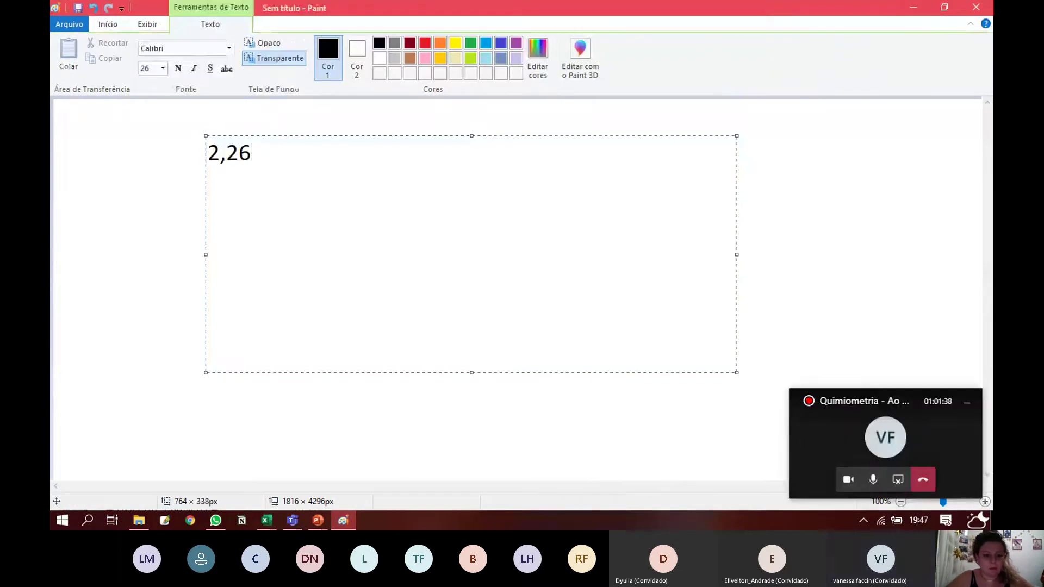
type("x10")
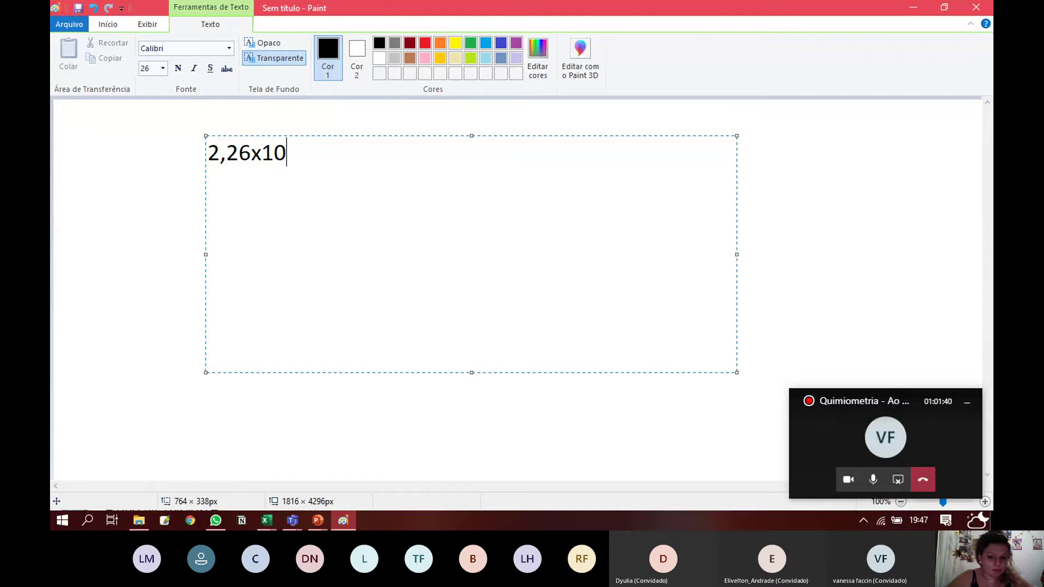
type("⁻³")
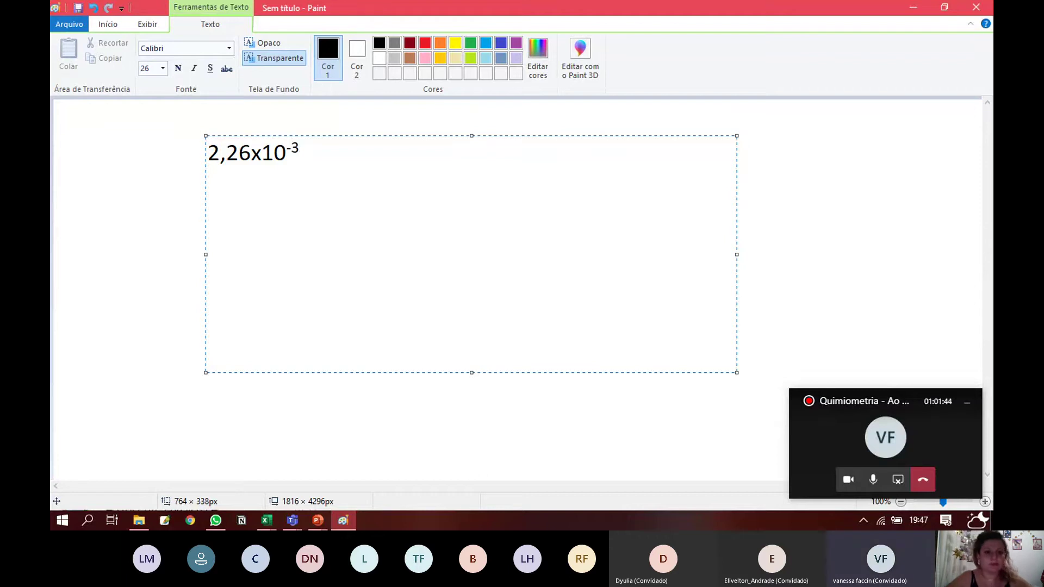
left_click(809, 266)
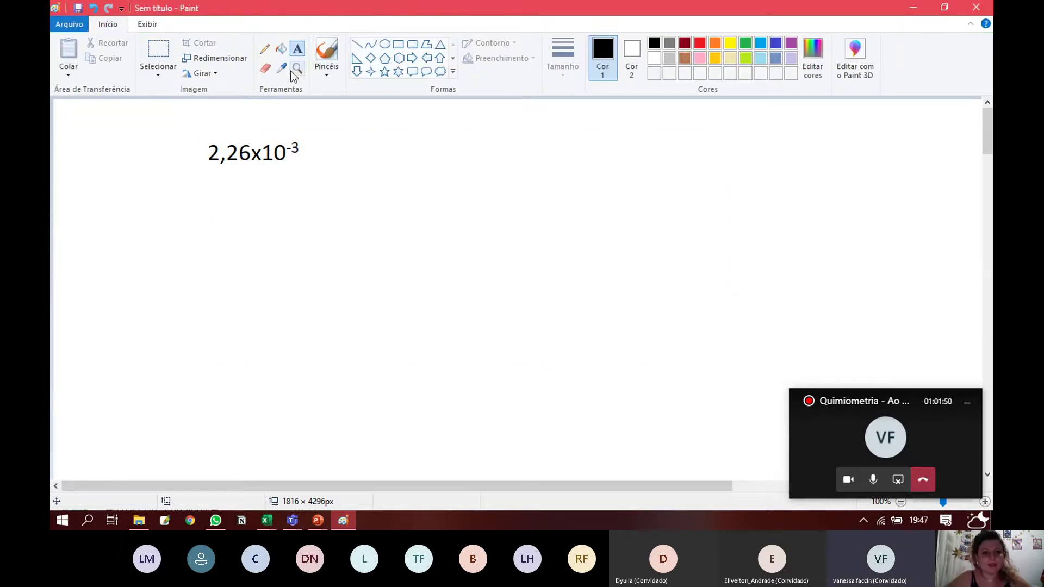
Draw a black freehand pencil circle around the exponent -3 of the number
left_click(264, 50)
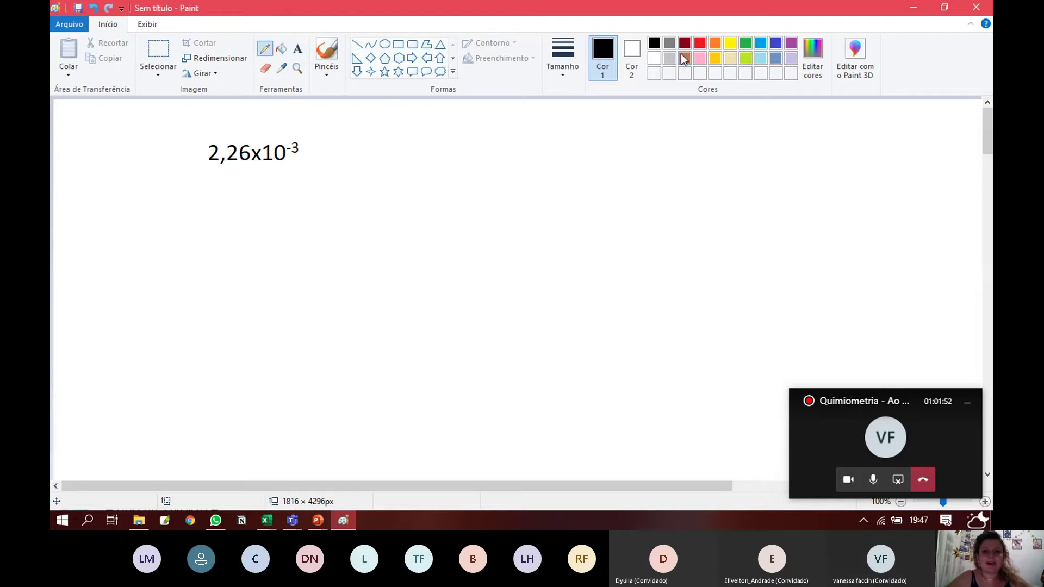
left_click(901, 502)
left_click(901, 502)
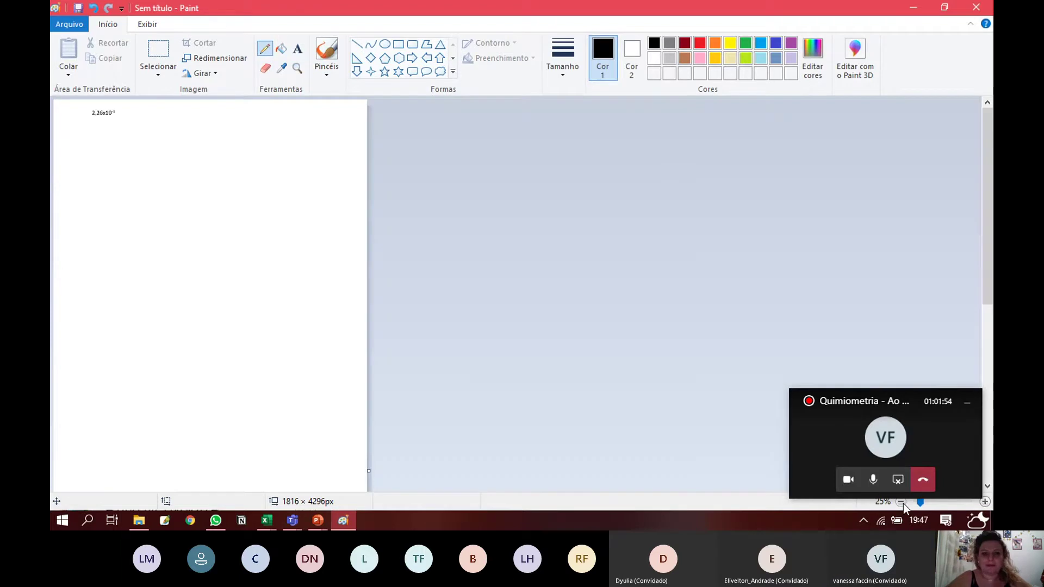
left_click(984, 502)
left_click(984, 501)
left_click(984, 502)
left_click(985, 502)
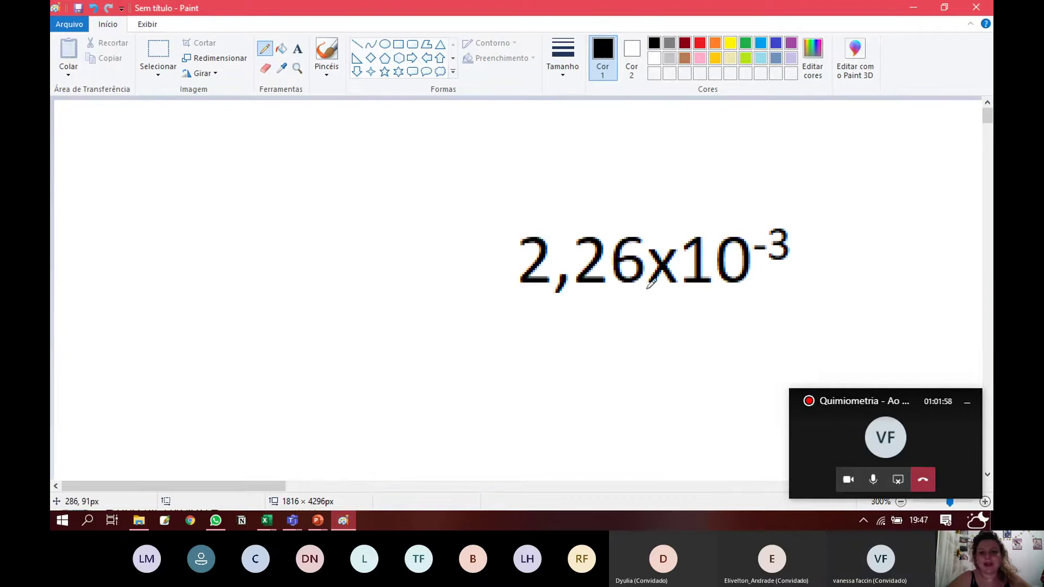
mouse_move(754, 231)
left_mouse_down()
mouse_move(773, 206)
mouse_move(821, 254)
left_mouse_up()
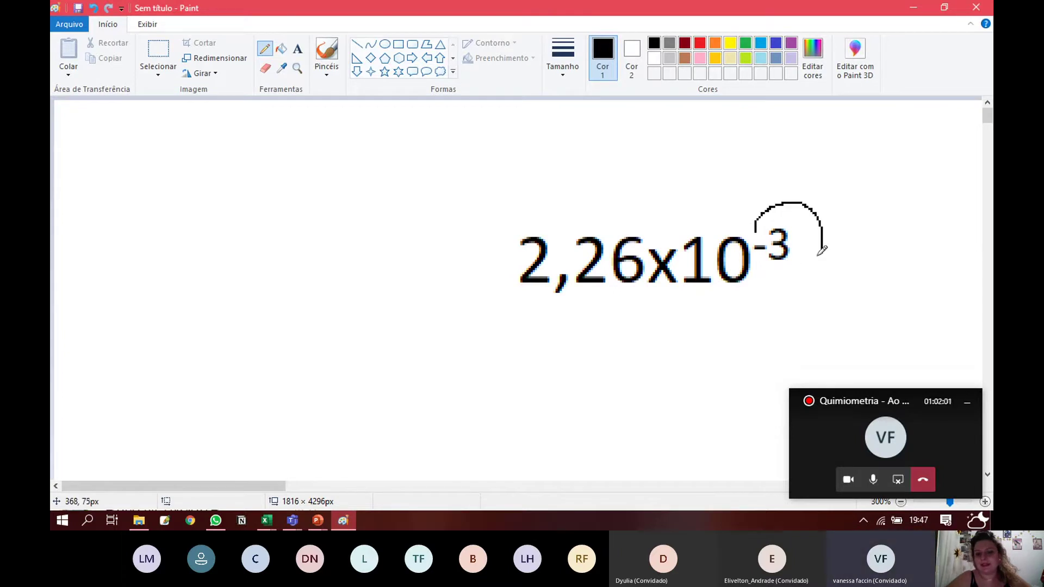
Retrace the circle around the exponent -3 with a thicker red pencil line
left_click(561, 72)
left_click(586, 179)
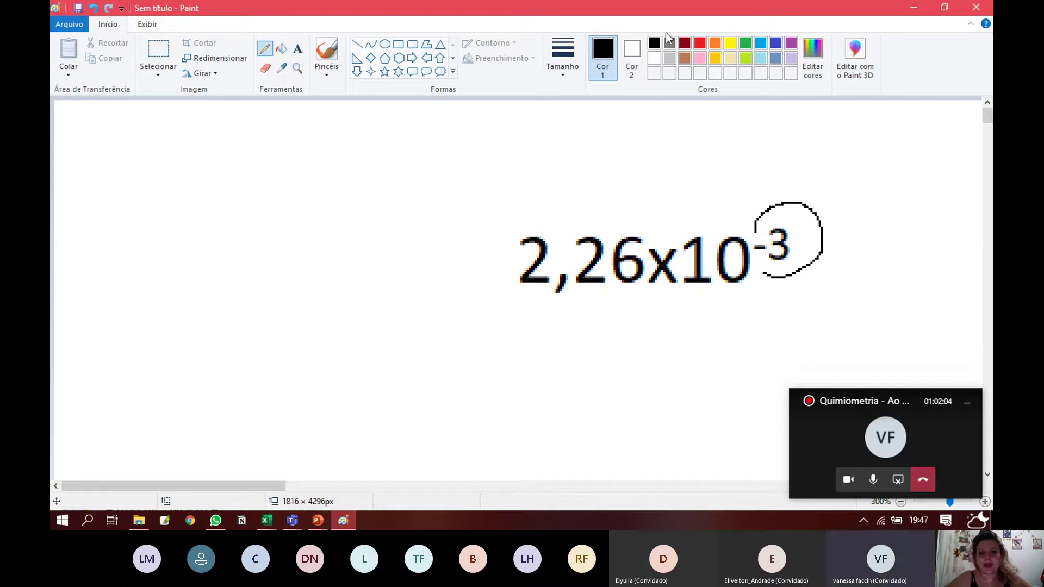
left_click(701, 44)
key("alt+Tab")
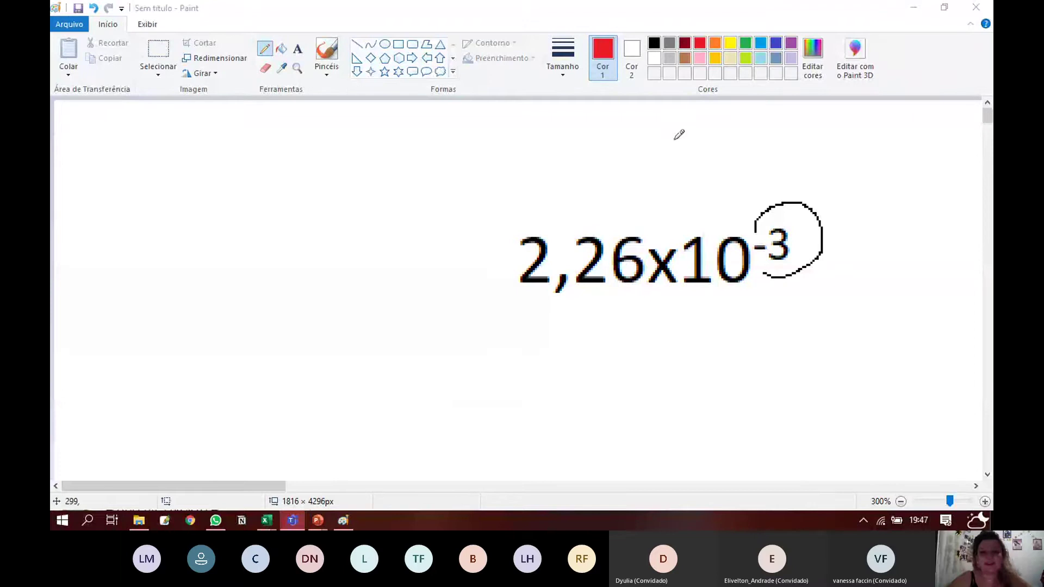
left_click(754, 231)
mouse_move(754, 230)
left_mouse_down()
mouse_move(804, 191)
mouse_move(825, 255)
mouse_move(782, 280)
mouse_move(765, 277)
left_mouse_up()
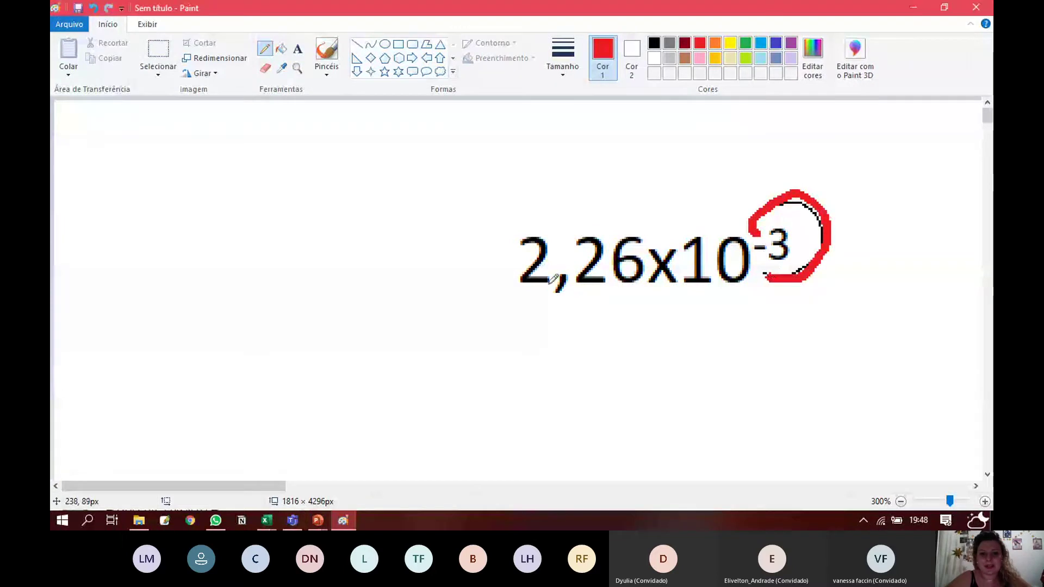
Draw three red zeros and commas ahead of 2,26, with linked arcs below marking three decimal shifts from the original comma
left_click_drag(515, 274, 497, 310)
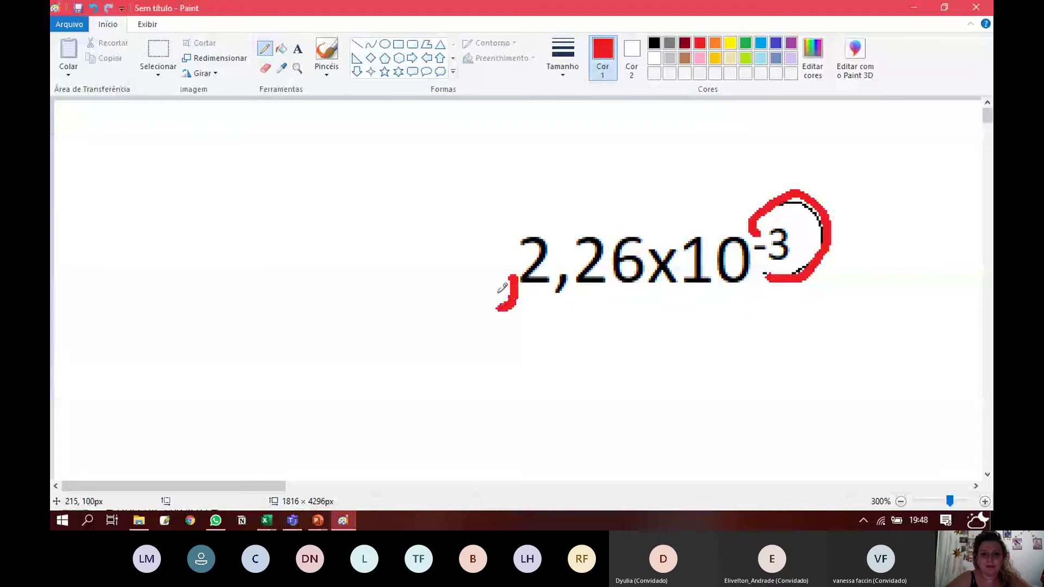
mouse_move(482, 228)
left_mouse_down()
mouse_move(476, 250)
mouse_move(499, 267)
mouse_move(502, 231)
mouse_move(486, 228)
left_mouse_up()
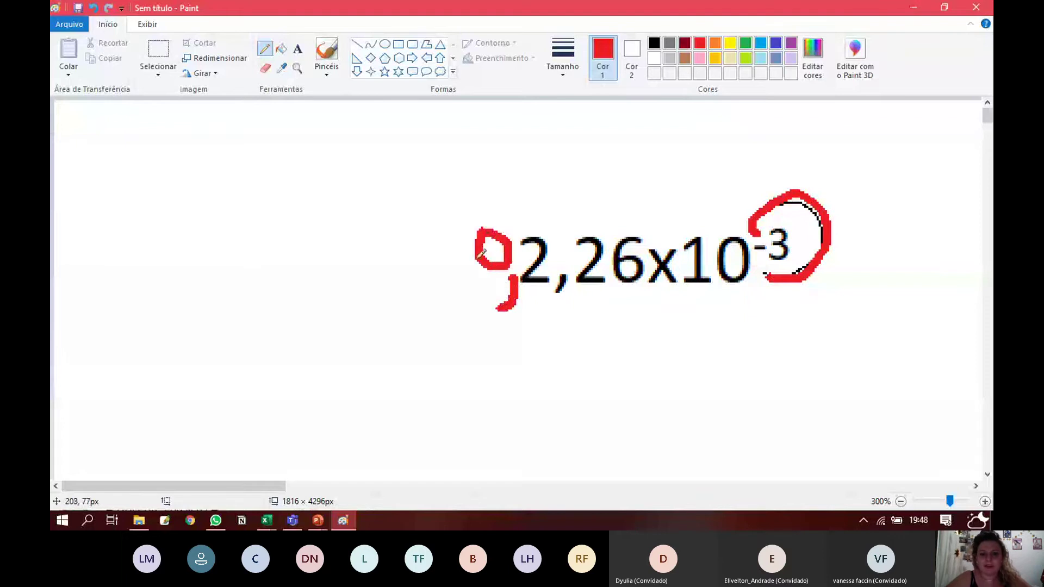
left_click_drag(468, 271, 443, 322)
mouse_move(429, 232)
left_mouse_down()
mouse_move(409, 260)
mouse_move(451, 269)
mouse_move(424, 233)
mouse_move(418, 239)
left_mouse_up()
left_click_drag(405, 289, 377, 332)
mouse_move(354, 244)
left_mouse_down()
mouse_move(388, 268)
mouse_move(373, 238)
left_mouse_up()
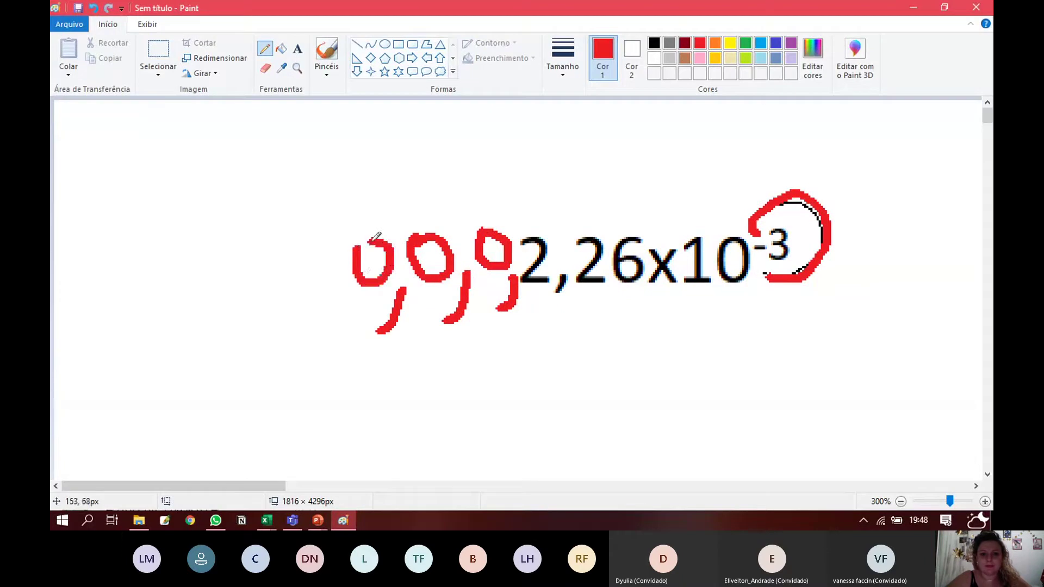
mouse_move(567, 301)
left_mouse_down()
mouse_move(489, 359)
mouse_move(462, 335)
mouse_move(447, 362)
mouse_move(399, 329)
left_mouse_up()
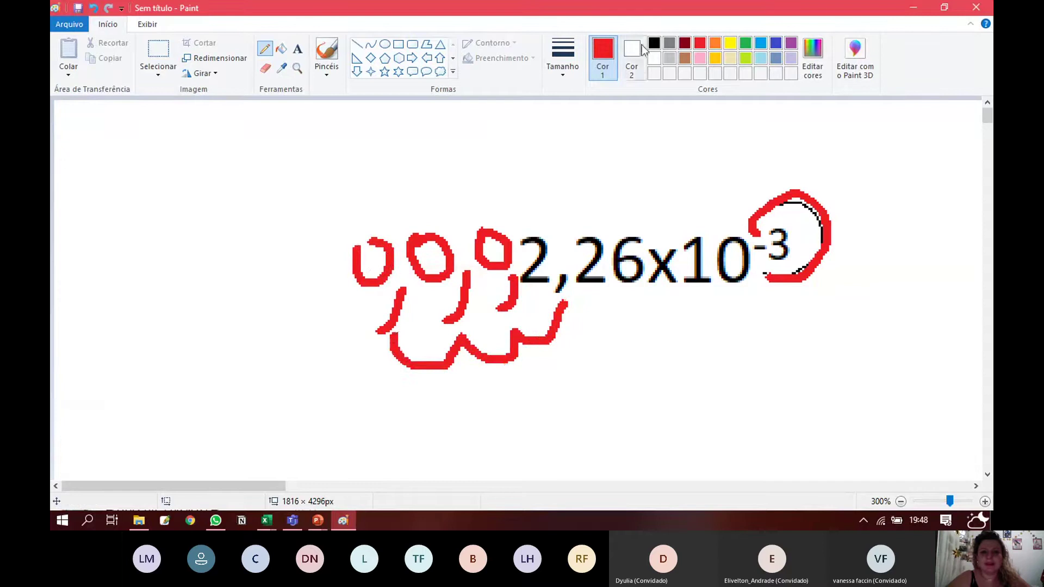
Write the decimal form 0,00226 as green text above the scientific notation
left_click(297, 50)
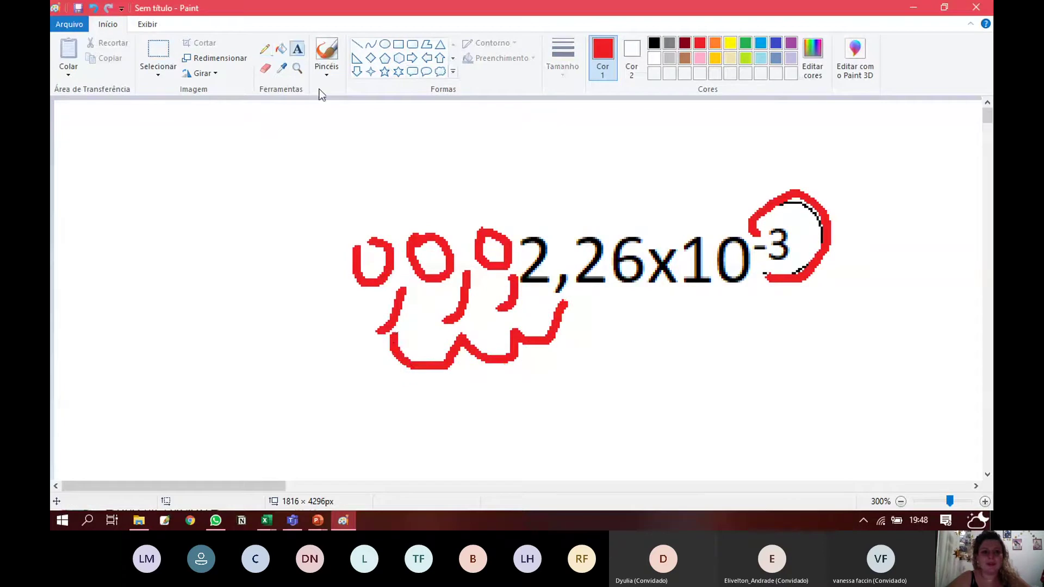
left_click(334, 112)
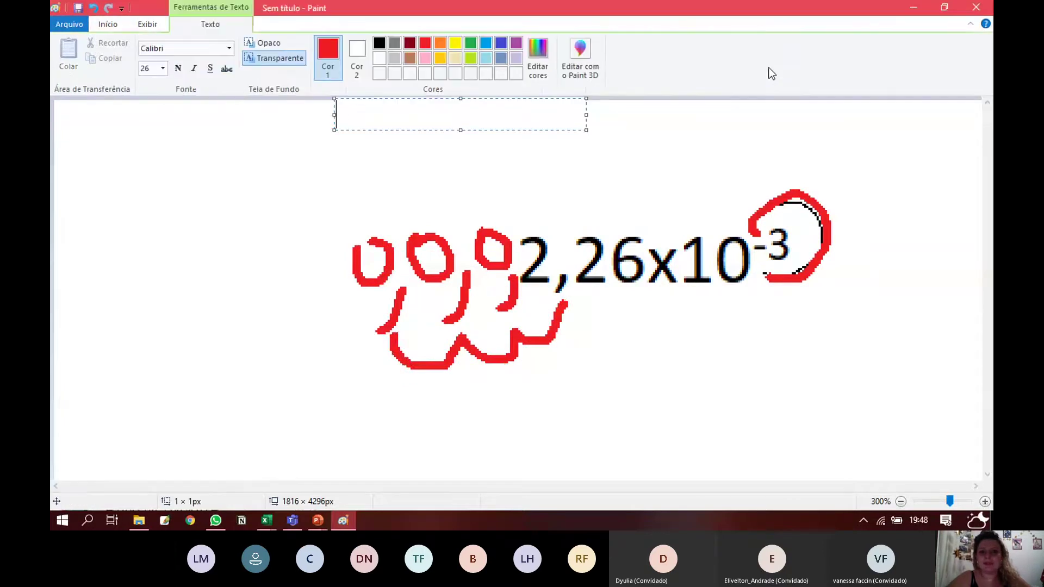
left_click(470, 43)
type("0,00")
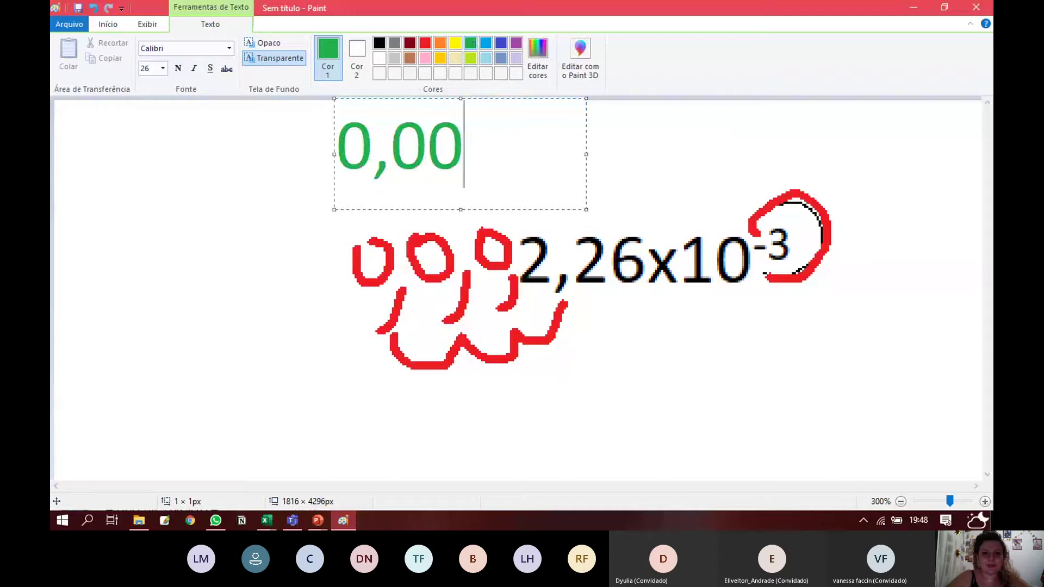
type("226")
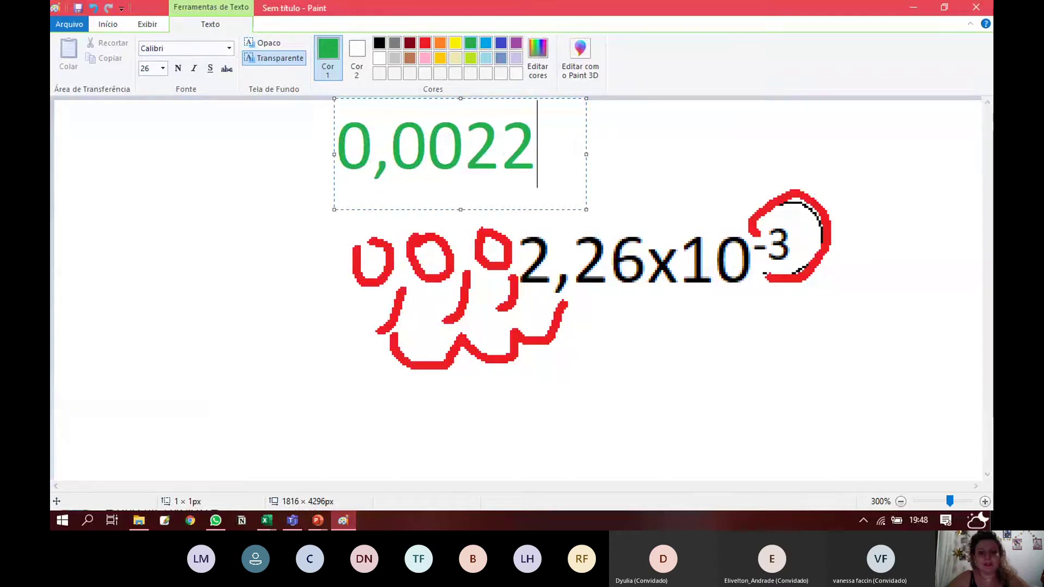
left_click(667, 419)
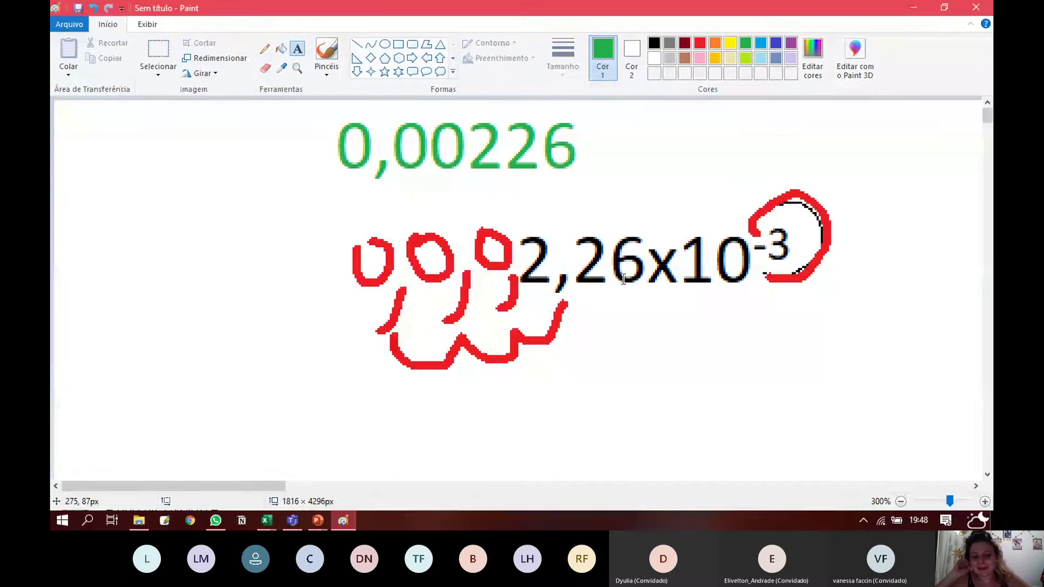
Switch to the exercícios 1 workbook in Excel and review the sample variance on Planilha2
key("alt+Tab")
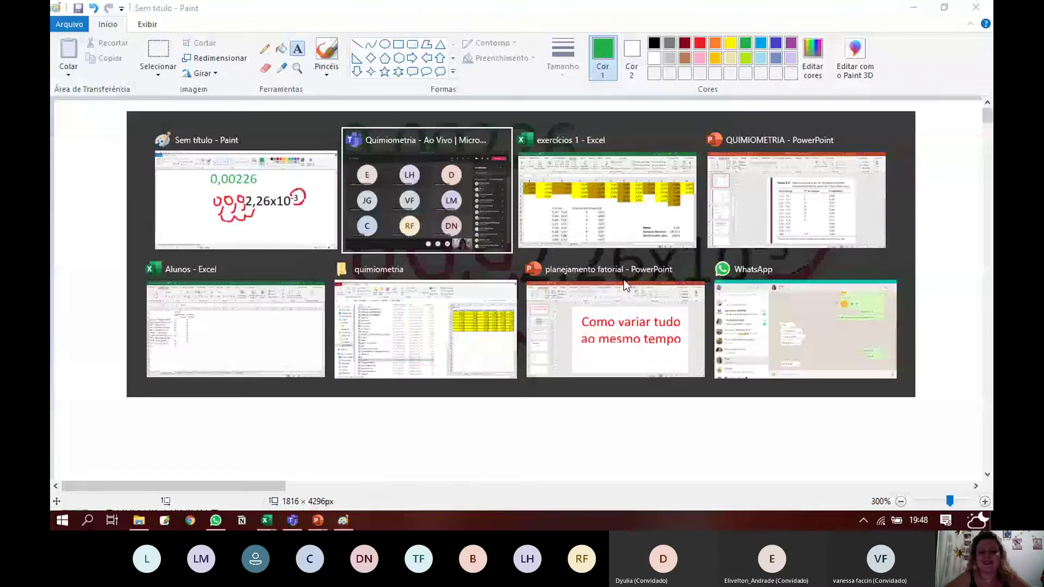
key("alt+Tab")
key("alt+Tab")
key("alt+Tab")
key("alt+Tab")
key("alt+Tab")
key("alt+Tab")
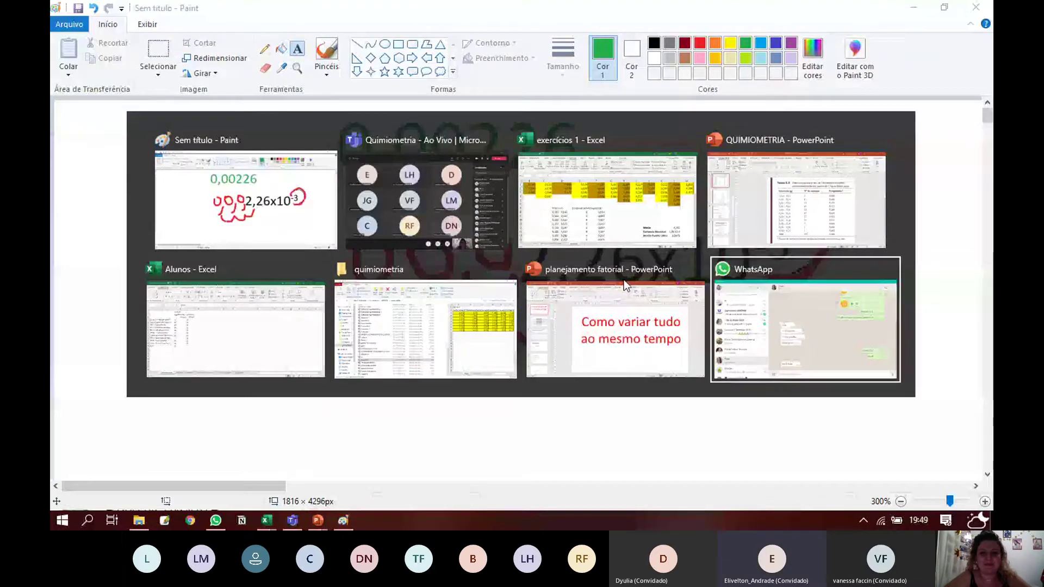
key("alt+Tab")
key("alt+Tab")
key("alt+Tab")
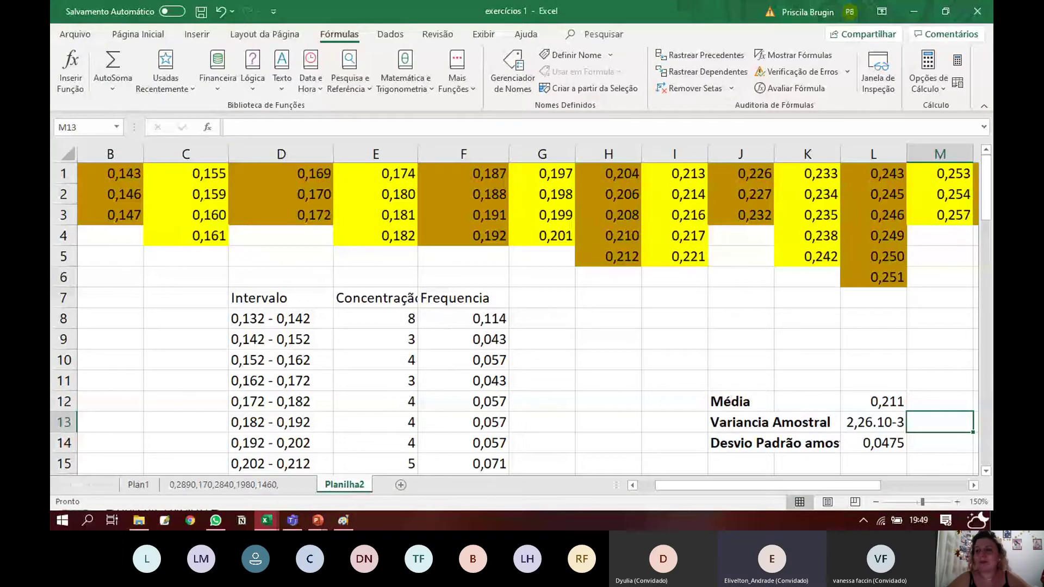
Switch to the QUIMIOMETRIA presentation in PowerPoint and start the slide show from the Tabela 2.3 slide
key("alt+Tab")
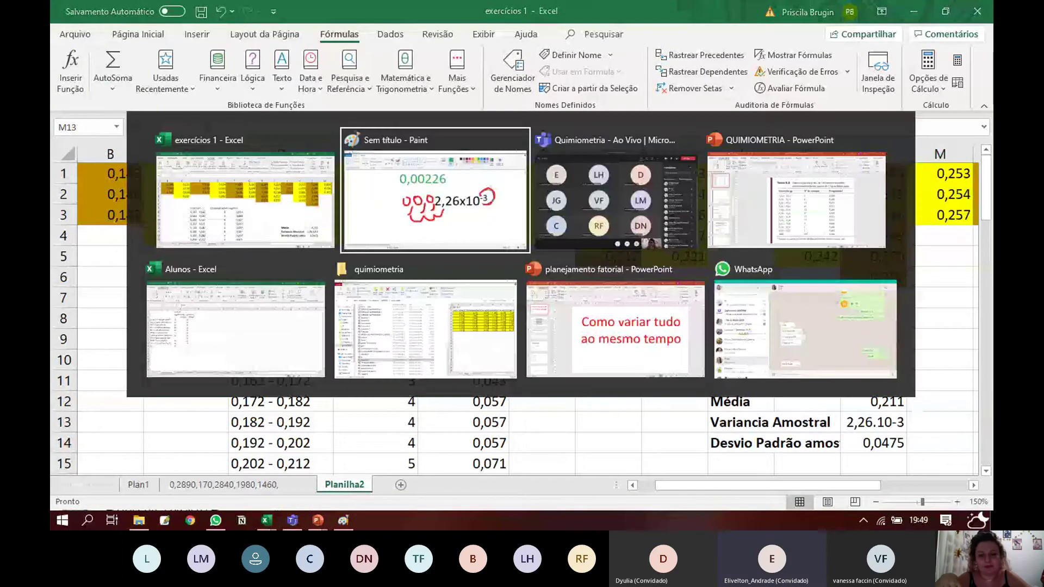
key("Tab")
key("Tab")
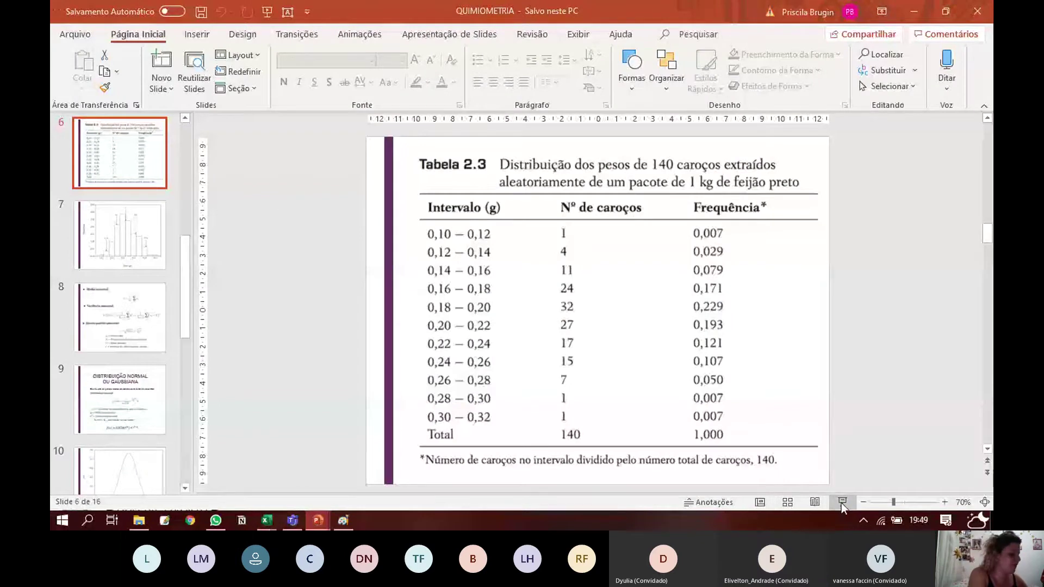
left_click(840, 503)
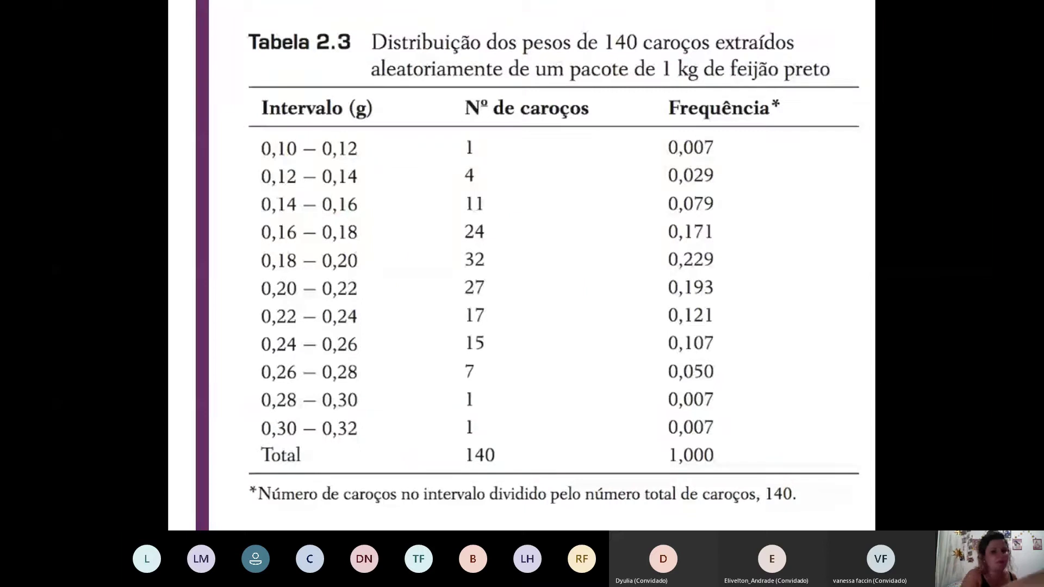